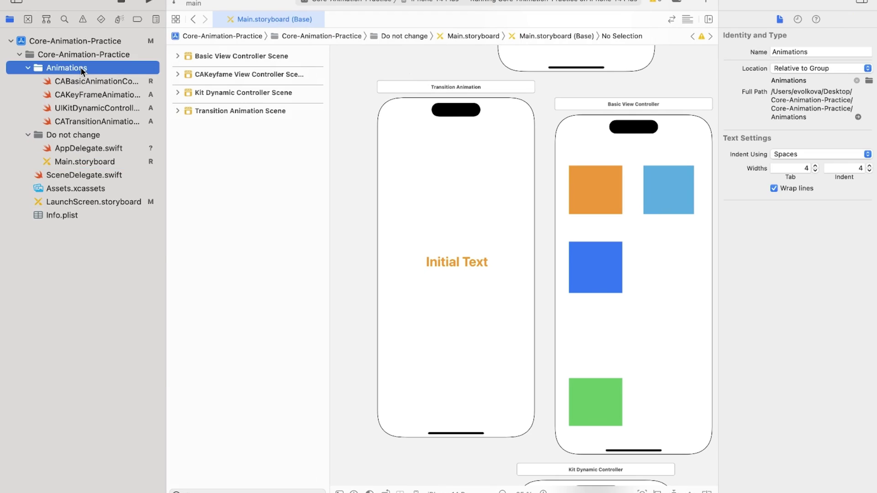
Step: Create a Swift file named UIViewAnimationController in the Animations group
{"action": "right_click", "coordinate": [81, 70]}
{"action": "left_click", "coordinate": [139, 169]}
{"action": "key", "text": "Return"}
{"action": "type", "text": "UI.swift"}
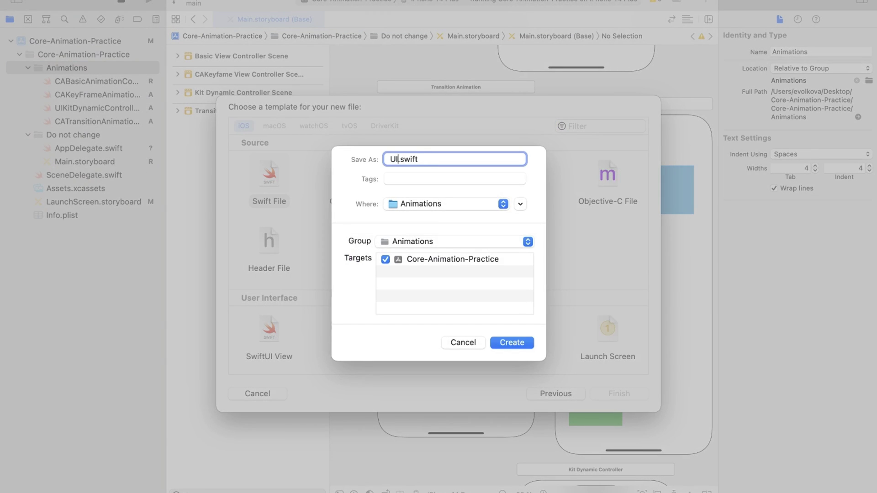
{"action": "type", "text": "ViewControllerAni"}
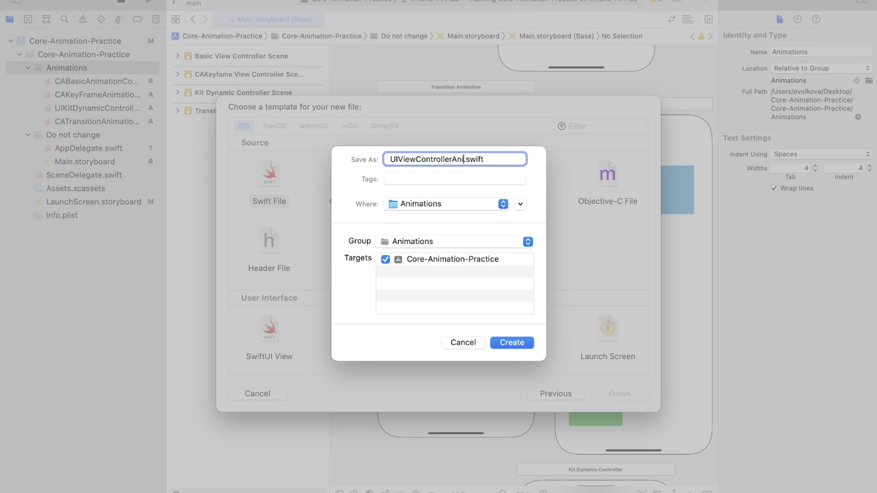
{"action": "type", "text": "mation"}
{"action": "key", "text": "BackSpace"}
{"action": "key", "text": "BackSpace"}
{"action": "key", "text": "BackSpace"}
{"action": "key", "text": "BackSpace"}
{"action": "key", "text": "BackSpace"}
{"action": "key", "text": "BackSpace"}
{"action": "type", "text": "A"}
{"action": "type", "text": "nimationController"}
{"action": "key", "text": "Return"}
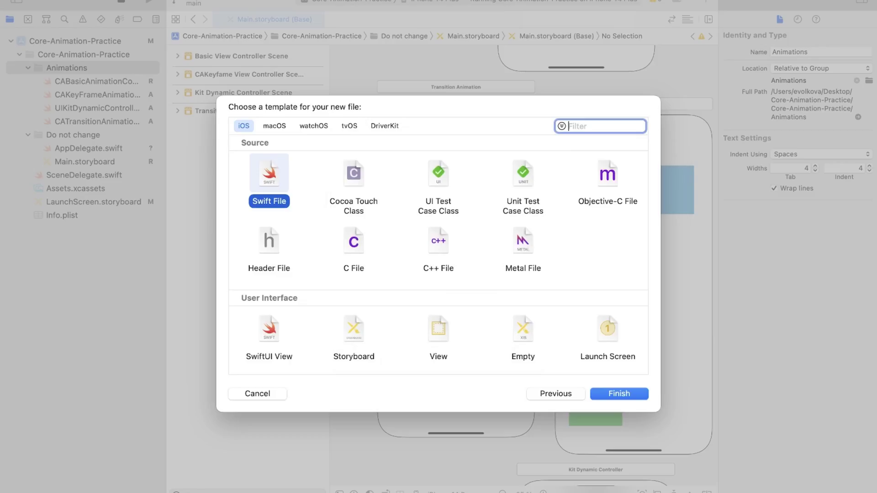
Step: Import UIKit and declare an empty class UIViewAnimationController: UIViewController
{"action": "double_click", "coordinate": [245, 126]}
{"action": "type", "text": "UIKit"}
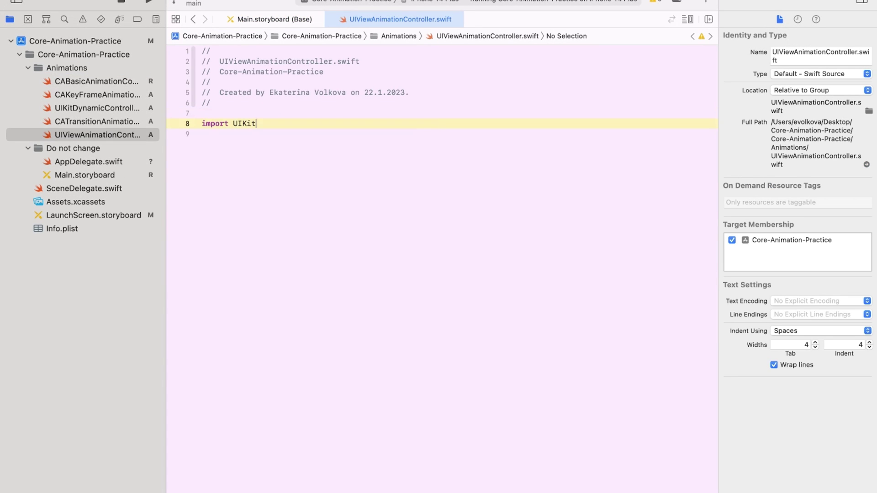
{"action": "key", "text": "Return"}
{"action": "key", "text": "Return"}
{"action": "type", "text": "class UIViewAni"}
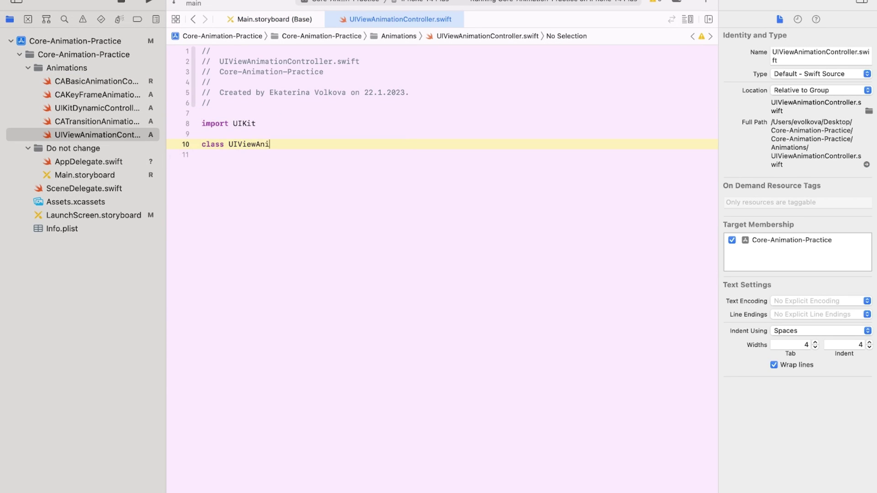
{"action": "type", "text": "mationController: "}
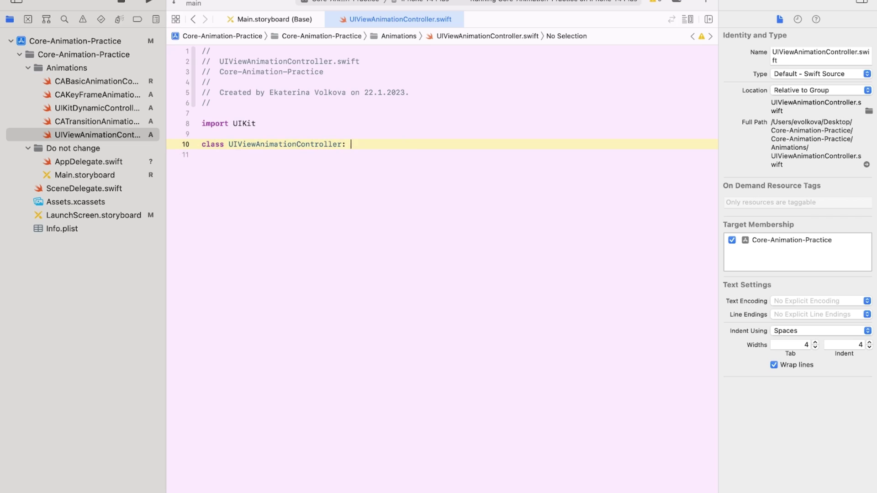
{"action": "type", "text": "UIViewController {"}
{"action": "key", "text": "Return"}
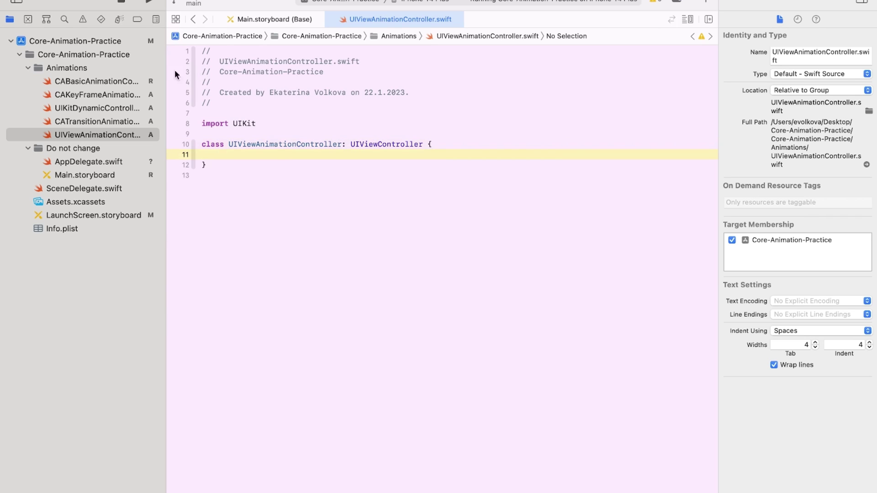
Step: Add a View Controller with class UIViewAnimationController and make it the initial controller
{"action": "left_click", "coordinate": [275, 20]}
{"action": "key", "text": "super+shift+l"}
{"action": "type", "text": "contr"}
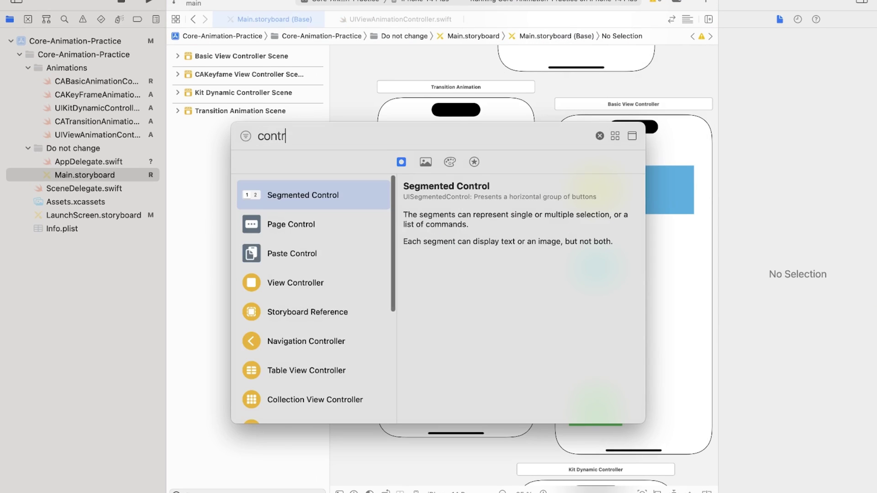
{"action": "left_click_drag", "start_coordinate": [274, 280], "coordinate": [254, 196]}
{"action": "key", "text": "super+alt+4"}
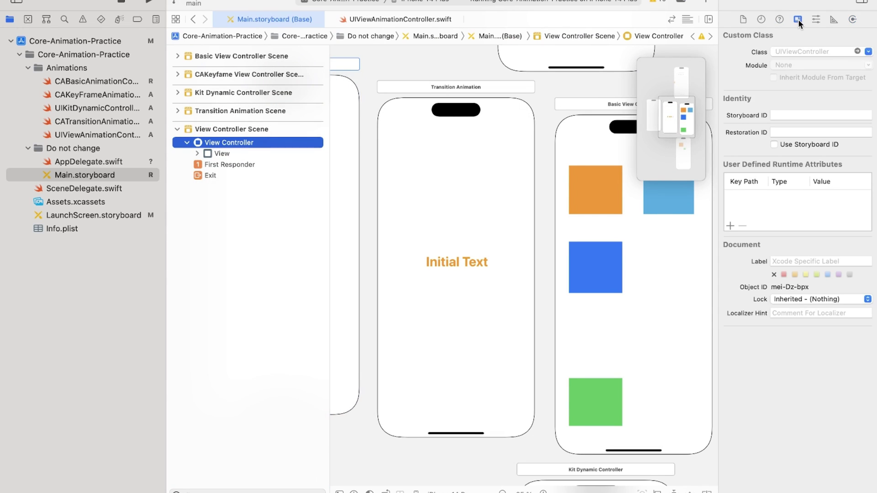
{"action": "left_click", "coordinate": [816, 51]}
{"action": "type", "text": "UIViewAnimationController"}
{"action": "key", "text": "Return"}
{"action": "left_click", "coordinate": [815, 20]}
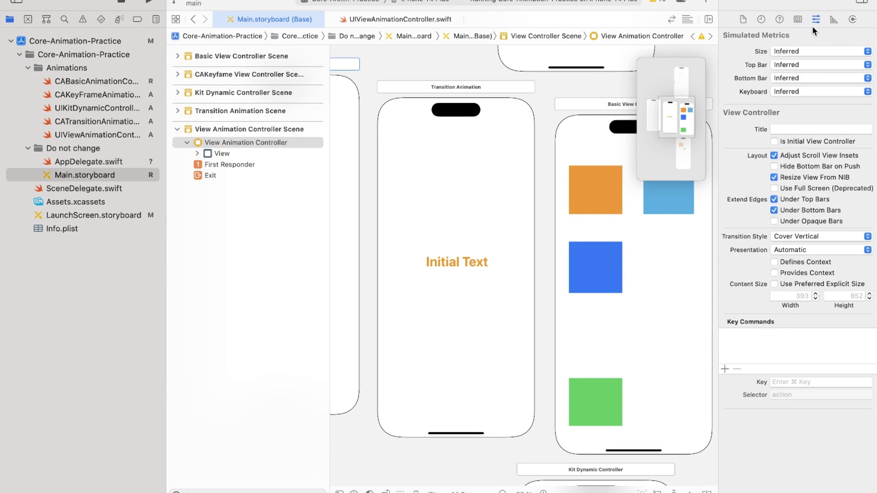
{"action": "left_click", "coordinate": [772, 139]}
{"action": "left_click", "coordinate": [798, 19]}
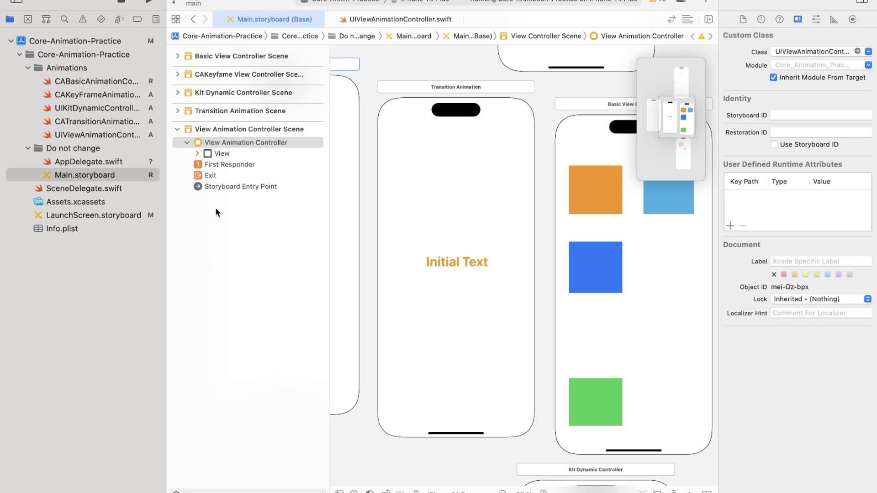
Step: Add a small System Orange view named Animation View to the controller's screen
{"action": "left_click", "coordinate": [197, 154]}
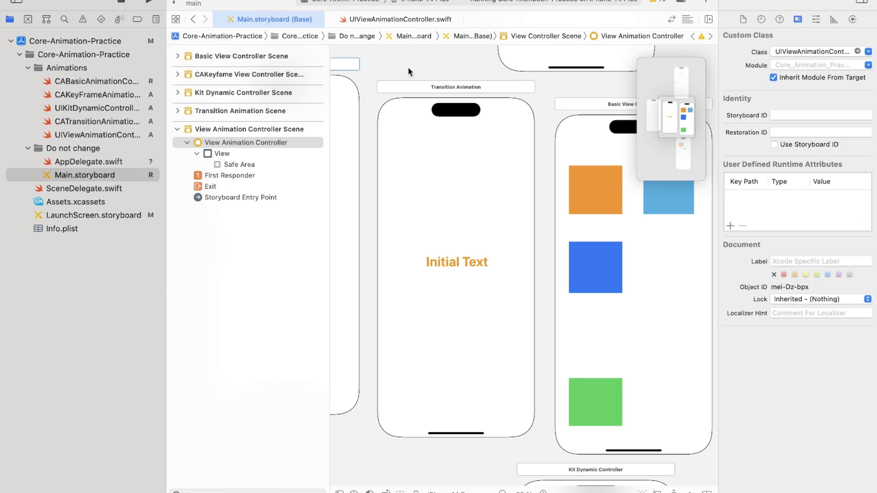
{"action": "scroll", "coordinate": [526, 224], "scroll_direction": "left", "scroll_amount": 5}
{"action": "scroll", "coordinate": [525, 224], "scroll_direction": "up", "scroll_amount": 2}
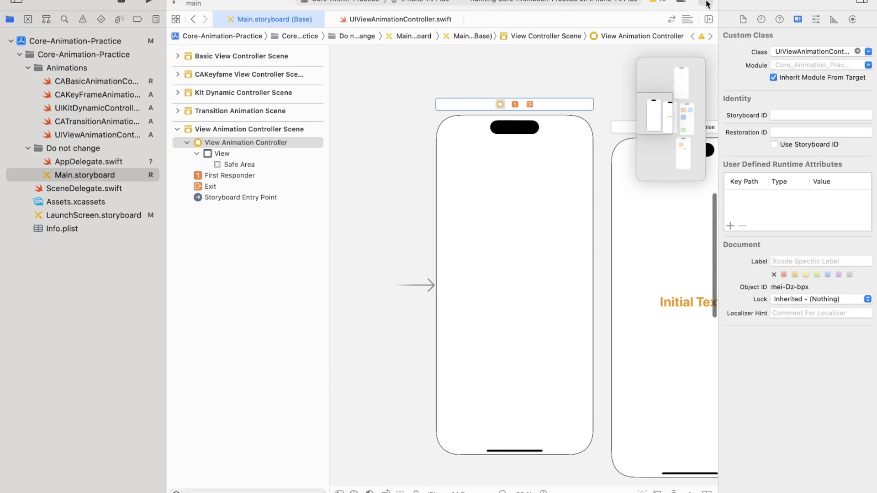
{"action": "key", "text": "super+shift+l"}
{"action": "type", "text": "uiview"}
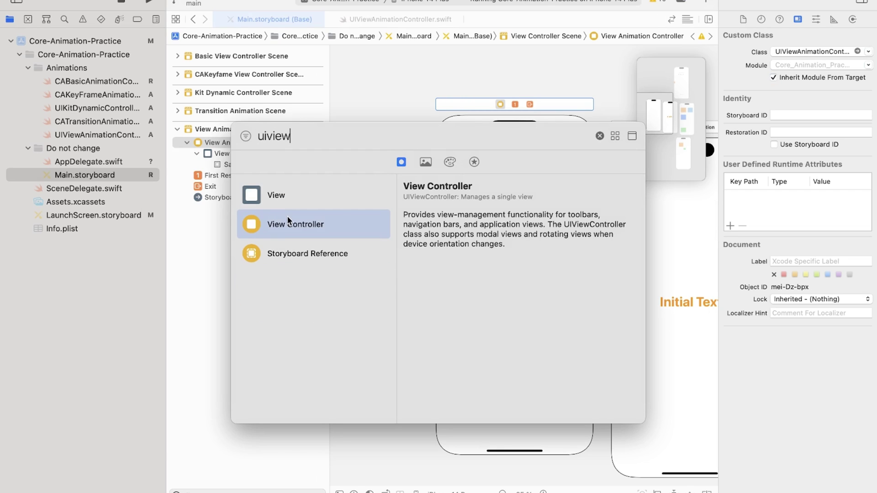
{"action": "left_click_drag", "start_coordinate": [274, 195], "coordinate": [497, 204]}
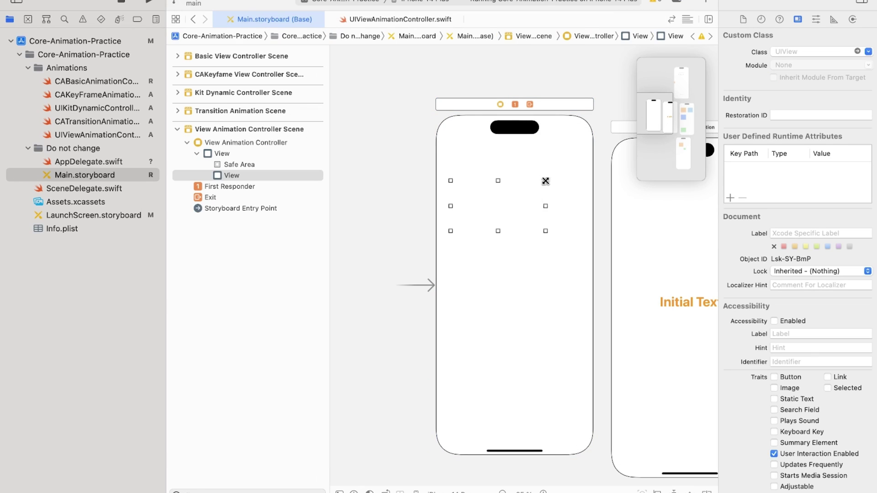
{"action": "left_click_drag", "start_coordinate": [545, 181], "coordinate": [495, 190]}
{"action": "left_click", "coordinate": [814, 19]}
{"action": "left_click", "coordinate": [801, 134]}
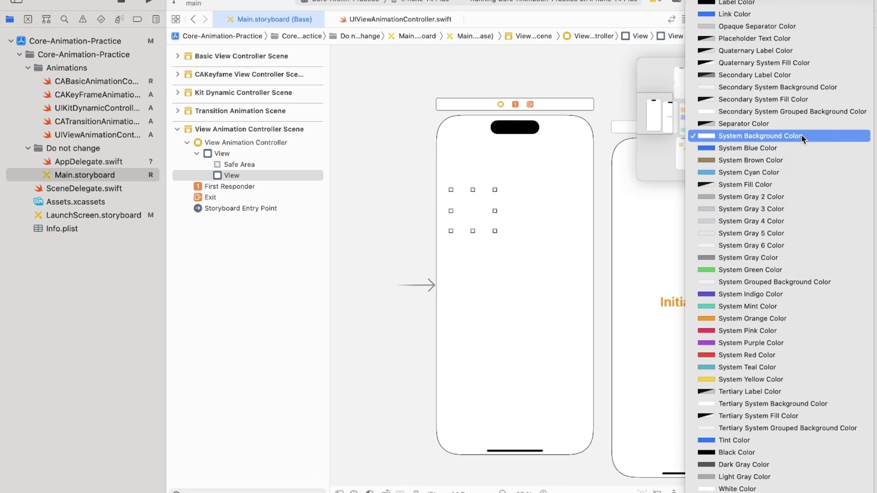
{"action": "left_click", "coordinate": [751, 317]}
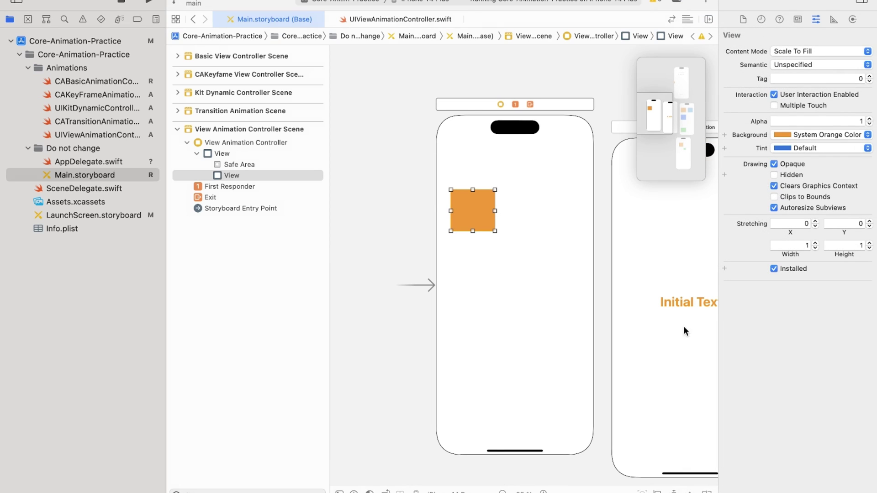
{"action": "left_click", "coordinate": [230, 178]}
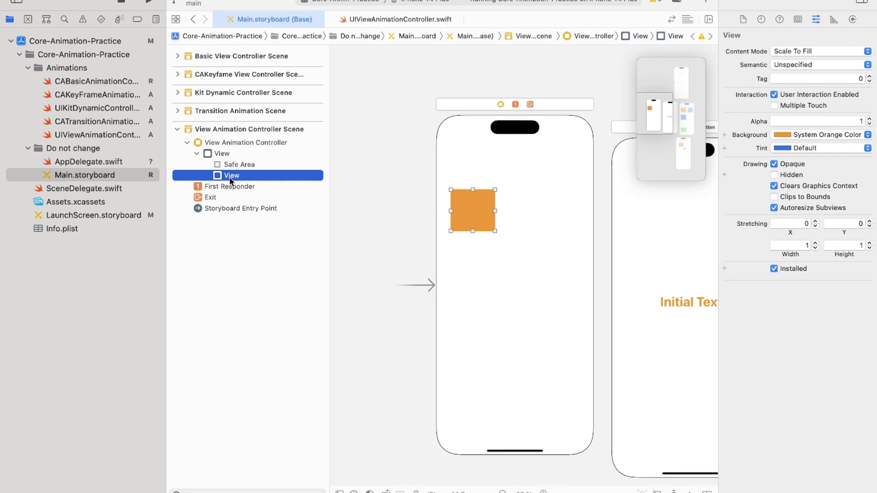
{"action": "left_click", "coordinate": [229, 178]}
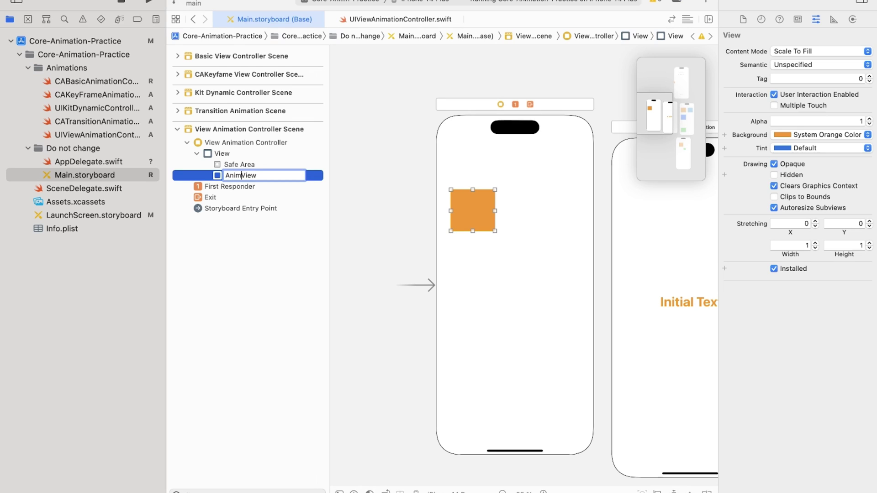
{"action": "key", "text": "Return"}
Step: Add a bottom button titled Flip, named Flip Button, plus a Tap Gesture Recognizer
{"action": "key", "text": "super+shift+l"}
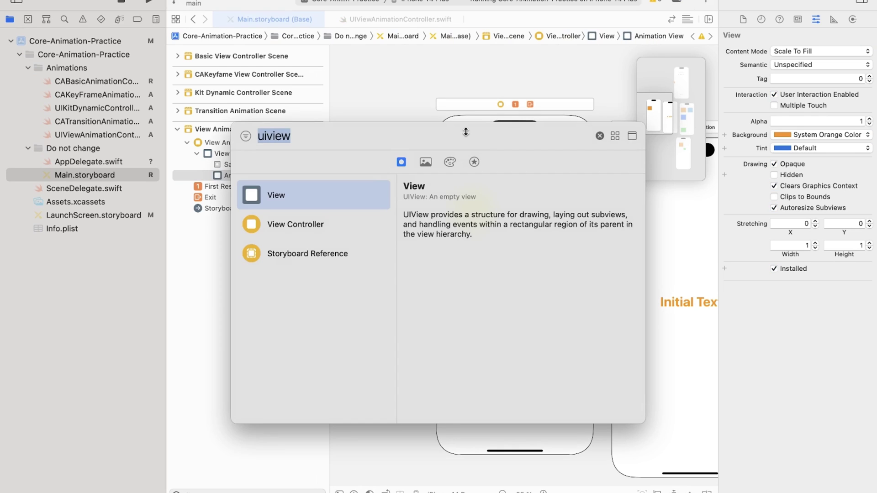
{"action": "type", "text": "bu"}
{"action": "left_click_drag", "start_coordinate": [280, 195], "coordinate": [515, 423]}
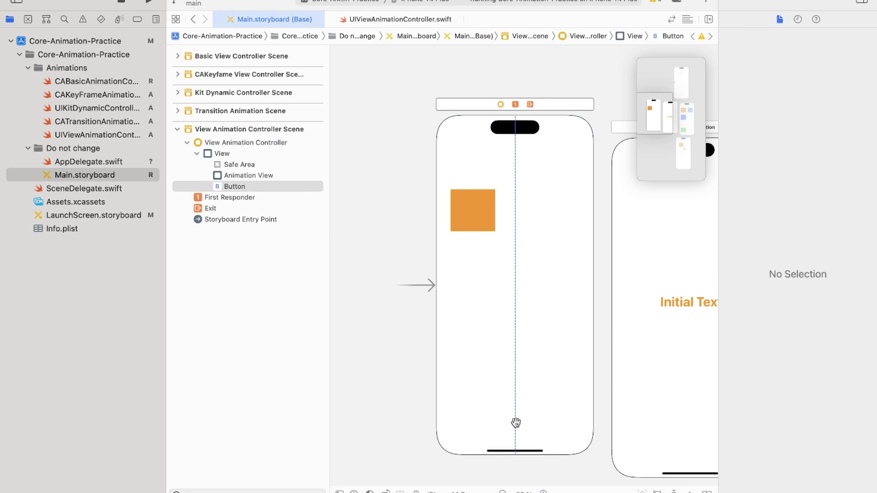
{"action": "double_click", "coordinate": [792, 89]}
{"action": "type", "text": "Flip"}
{"action": "key", "text": "Return"}
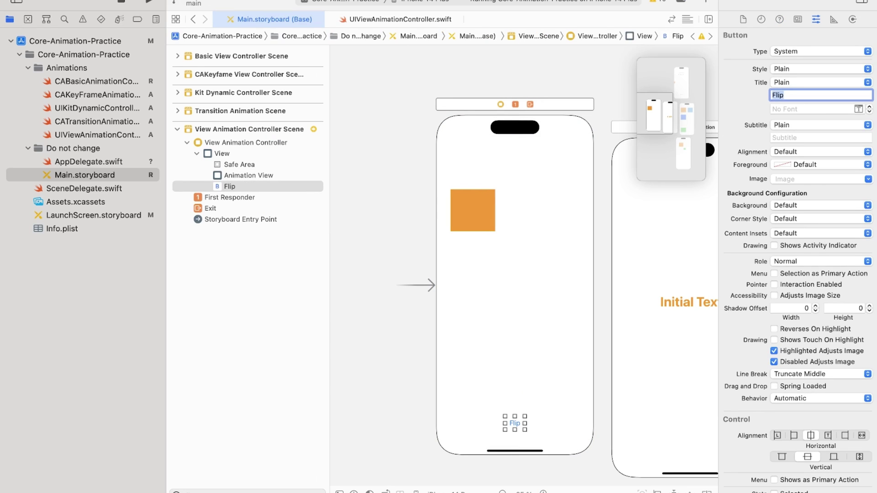
{"action": "left_click", "coordinate": [236, 184]}
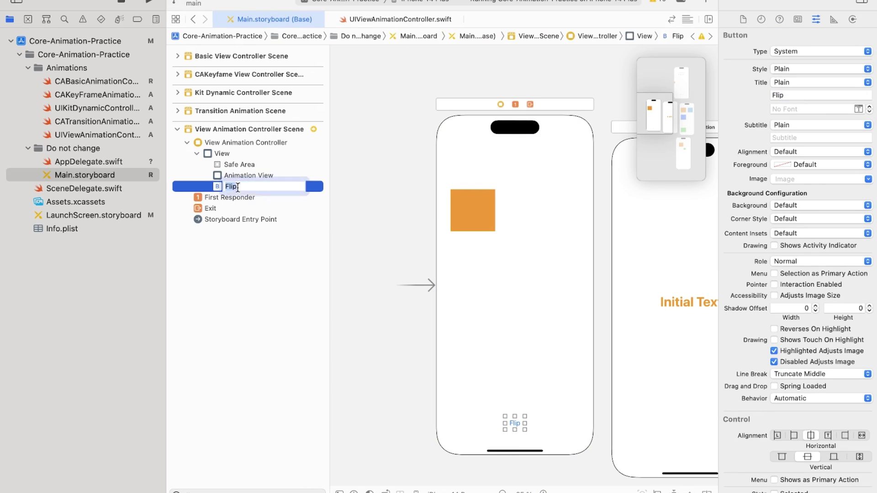
{"action": "type", "text": "on"}
{"action": "key", "text": "Return"}
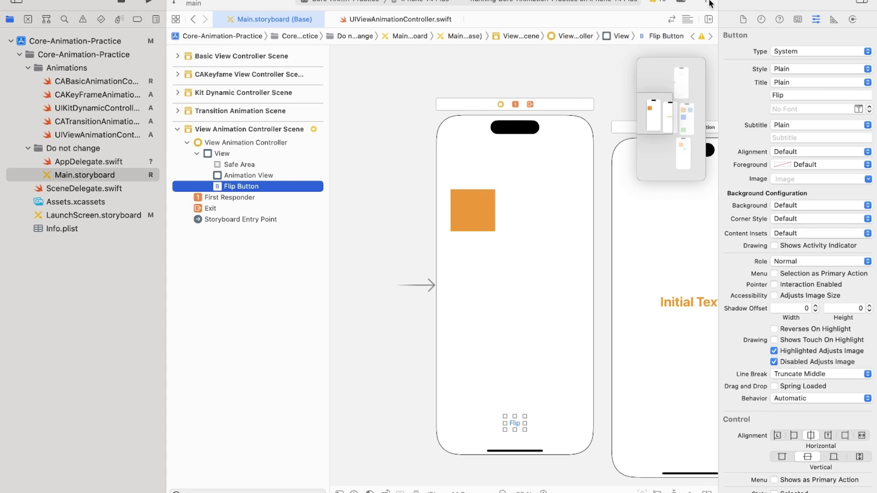
{"action": "left_click", "coordinate": [708, 3]}
{"action": "type", "text": "tap"}
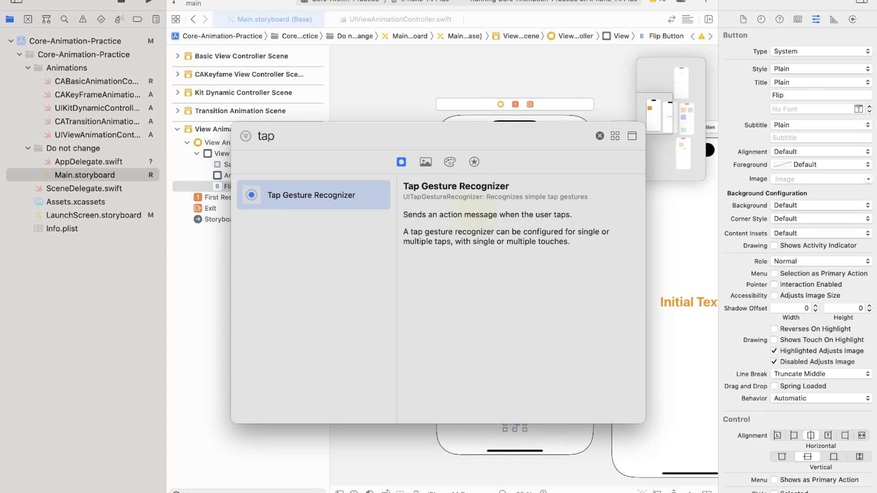
{"action": "left_click_drag", "start_coordinate": [307, 206], "coordinate": [244, 221]}
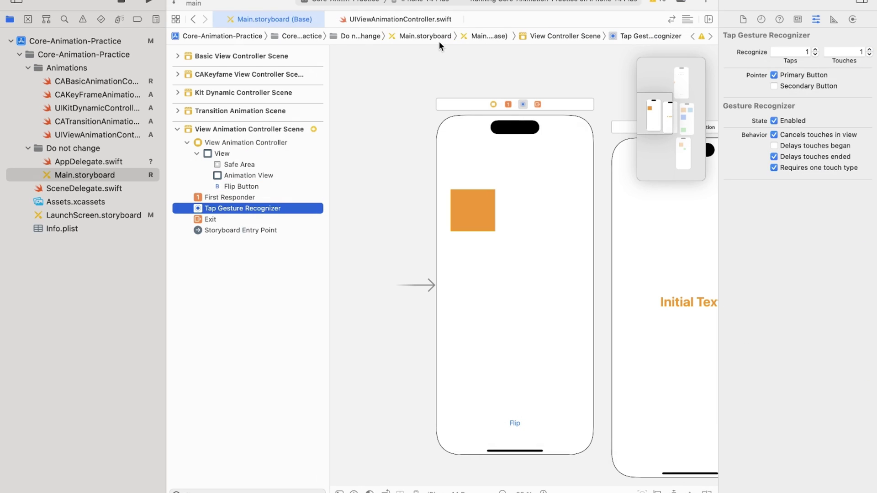
{"action": "left_click", "coordinate": [397, 26]}
{"action": "type", "text": "IB"}
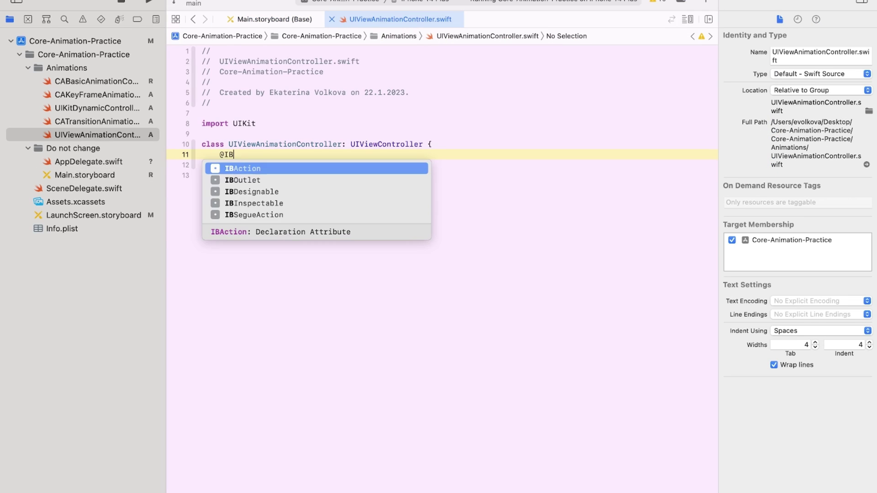
{"action": "type", "text": "Outlet weak va"}
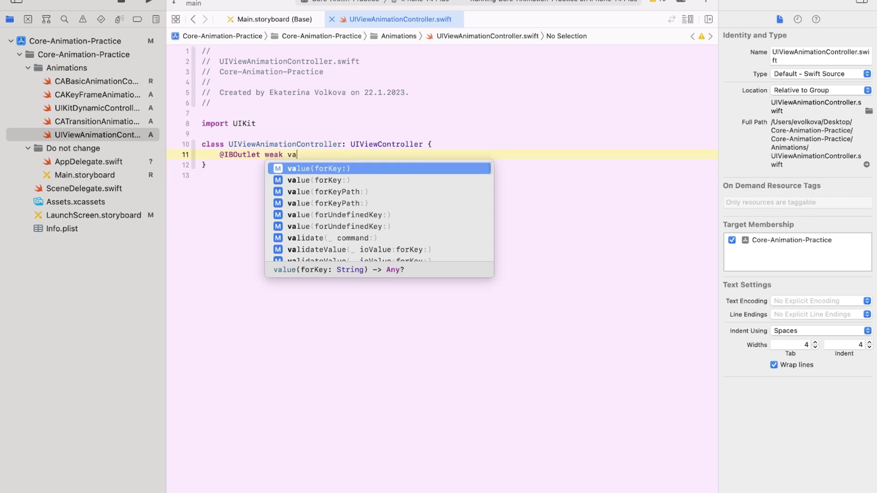
{"action": "type", "text": "r"}
{"action": "key", "text": "Escape"}
{"action": "left_click_drag", "start_coordinate": [219, 155], "coordinate": [328, 155]}
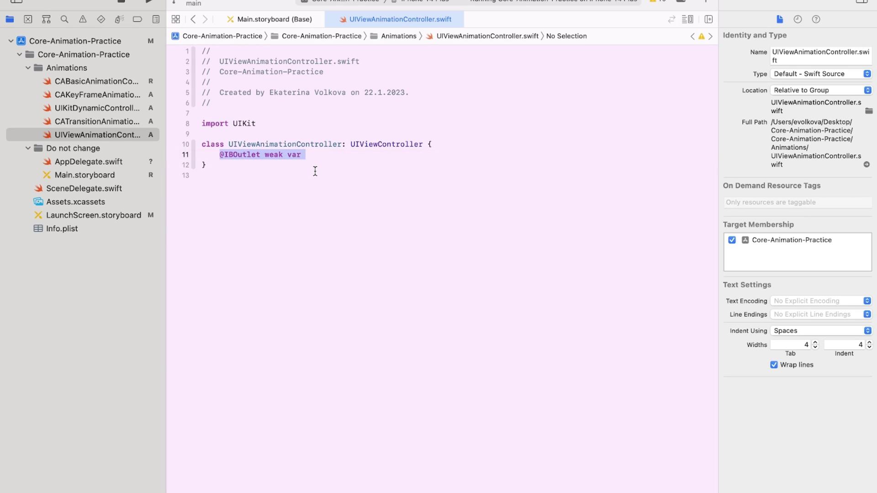
{"action": "key", "text": "super+c"}
{"action": "key", "text": "Right"}
{"action": "key", "text": "Return"}
{"action": "key", "text": "super+v"}
{"action": "type", "text": "animati"}
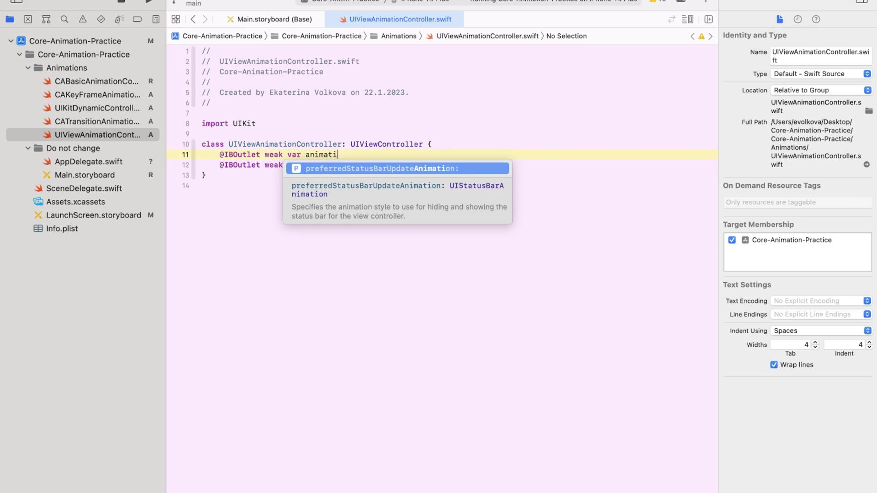
{"action": "type", "text": "onView: UI"}
{"action": "key", "text": "Return"}
{"action": "type", "text": "!"}
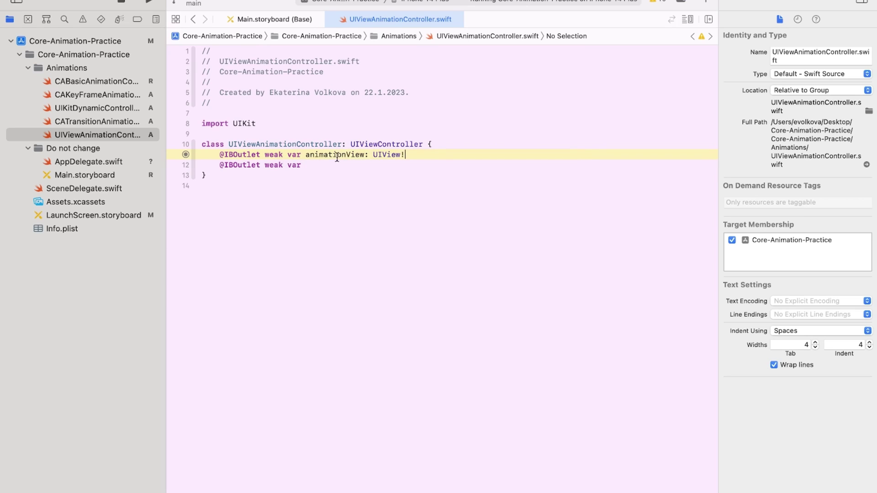
{"action": "key", "text": "Up"}
{"action": "type", "text": "UIB"}
{"action": "key", "text": "Return"}
{"action": "type", "text": "!"}
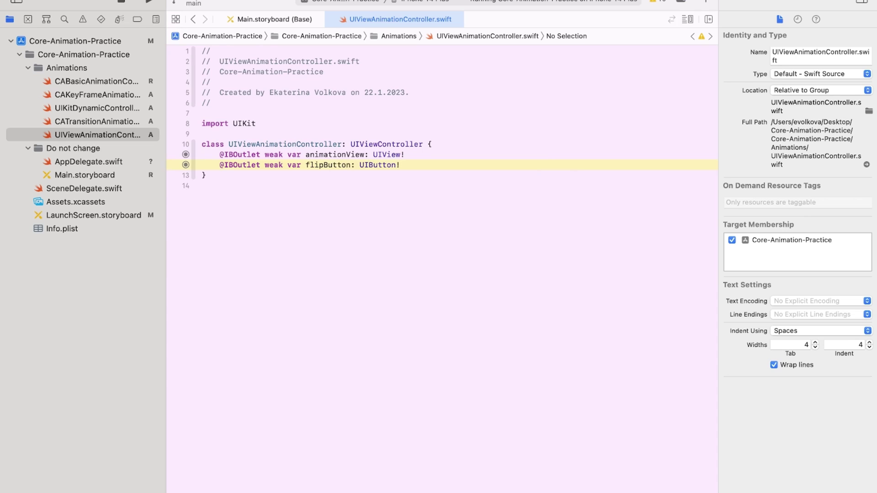
{"action": "type", "text": "IBA"}
Step: Add animationViewTapHandler calling UIView.animate with duration 1.0, delay 0.5, .curveEaseInOut
{"action": "key", "text": "Return"}
{"action": "type", "text": "f"}
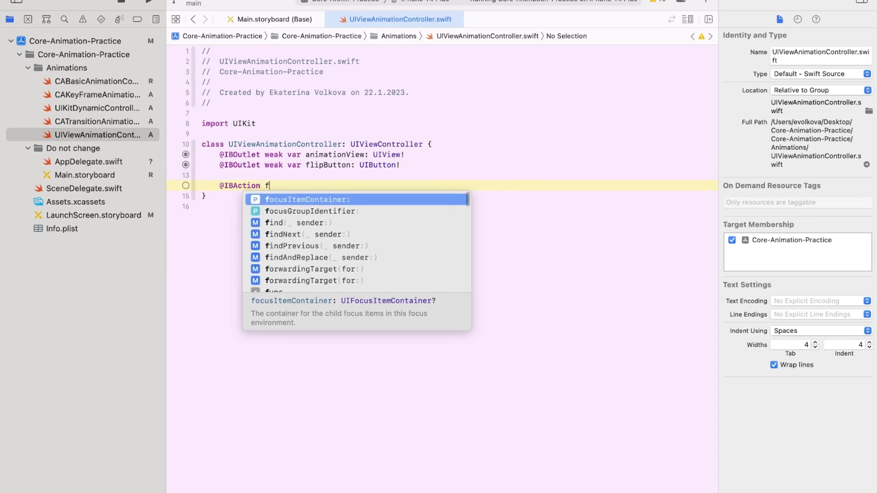
{"action": "type", "text": "unc anima"}
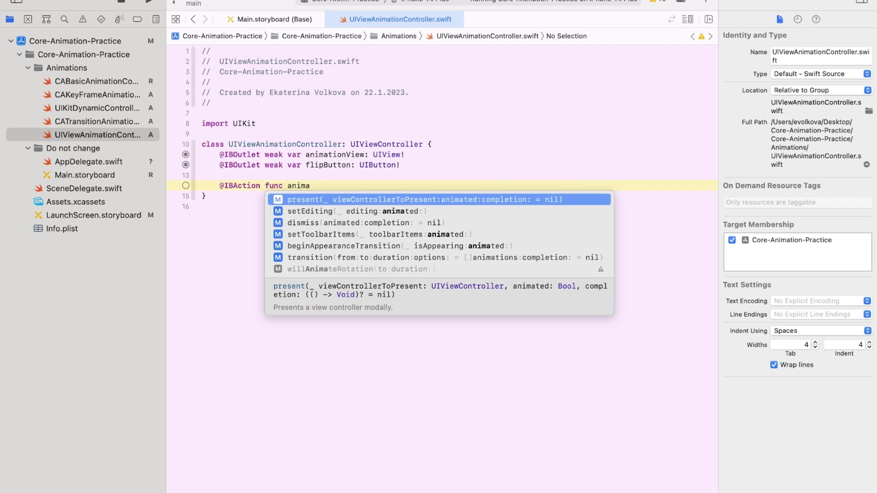
{"action": "type", "text": "tionViewTap"}
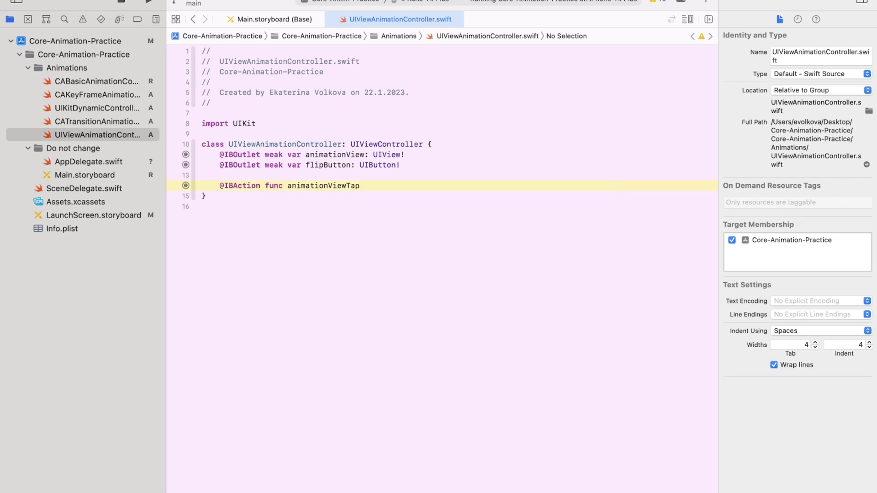
{"action": "type", "text": "Handler(sender:"}
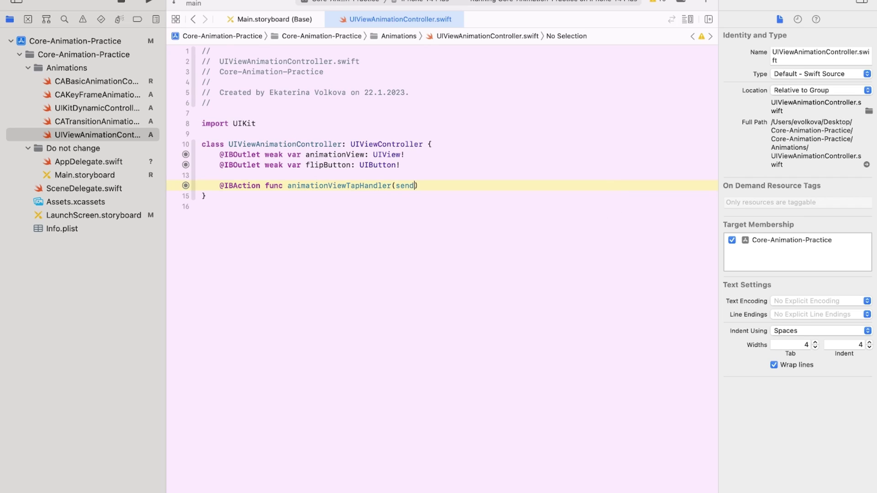
{"action": "type", "text": " UIT"}
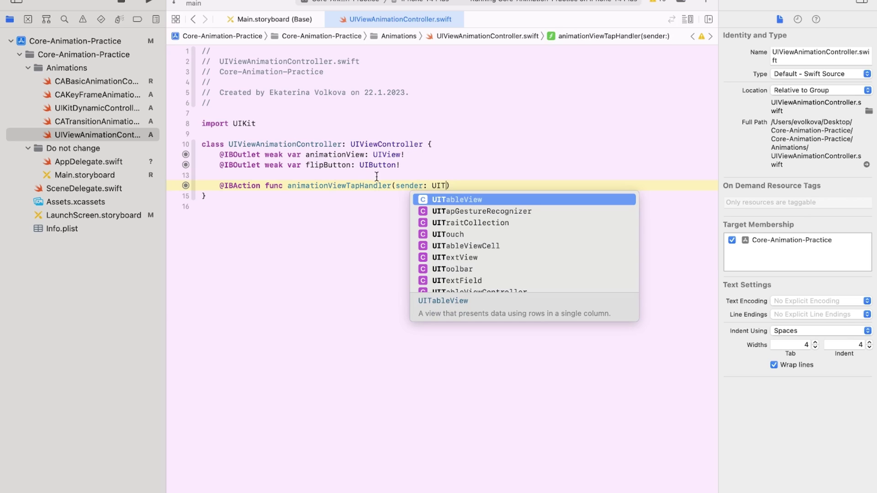
{"action": "key", "text": "Down"}
{"action": "key", "text": "Return"}
{"action": "type", "text": "){"}
{"action": "key", "text": "Return"}
{"action": "type", "text": "UI"}
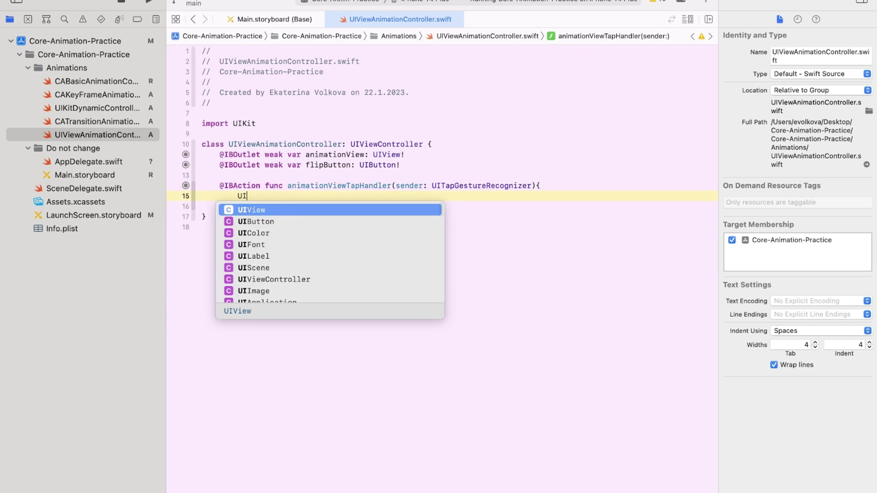
{"action": "key", "text": "Return"}
{"action": "type", "text": ".anim"}
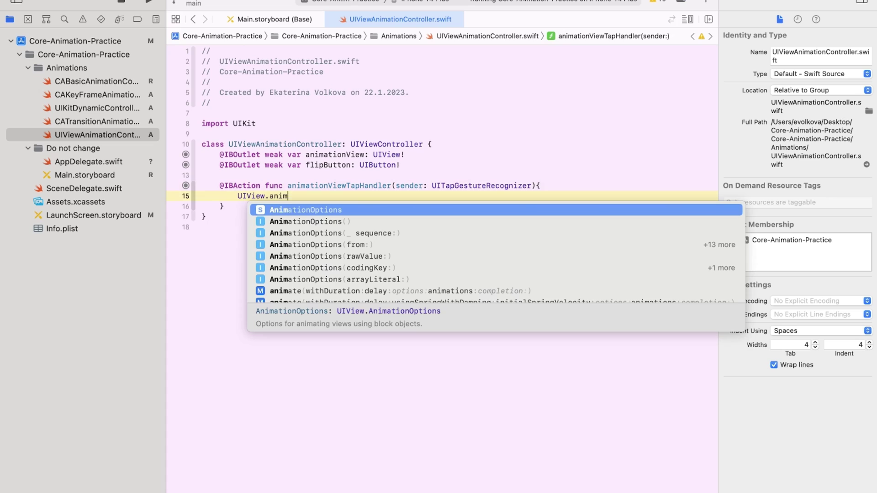
{"action": "type", "text": "ate(wi"}
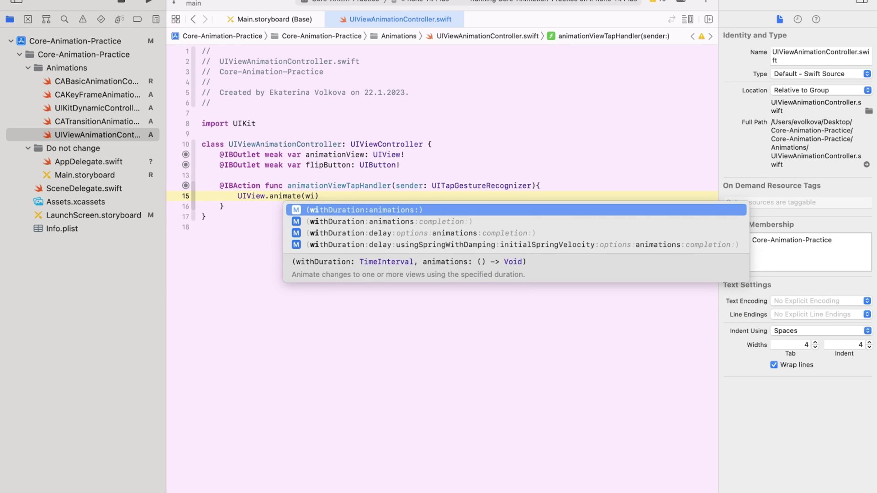
{"action": "key", "text": "Return"}
{"action": "type", "text": "1.0"}
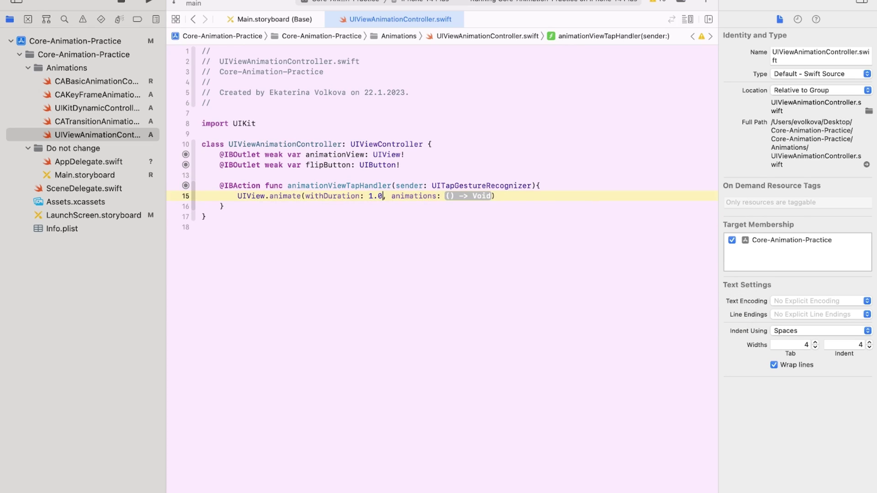
{"action": "type", "text": ","}
{"action": "type", "text": " delay: TimeInterval,"}
{"action": "key", "text": "Return"}
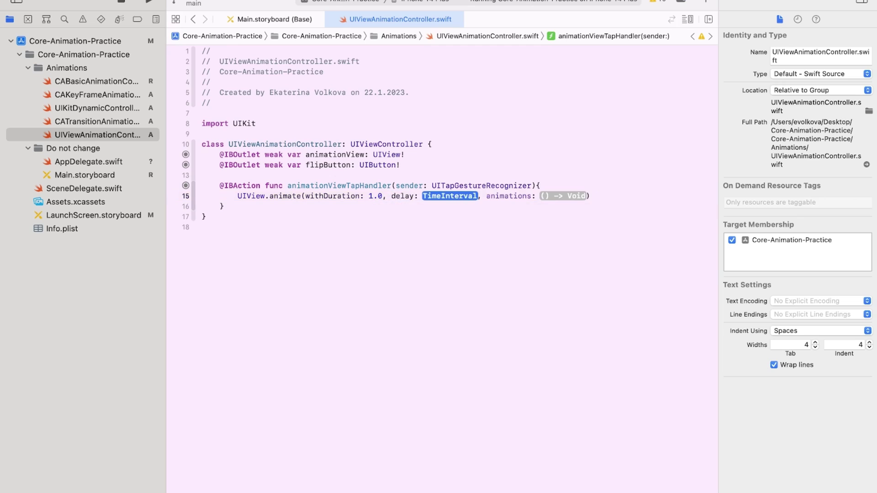
{"action": "type", "text": "0.5,"}
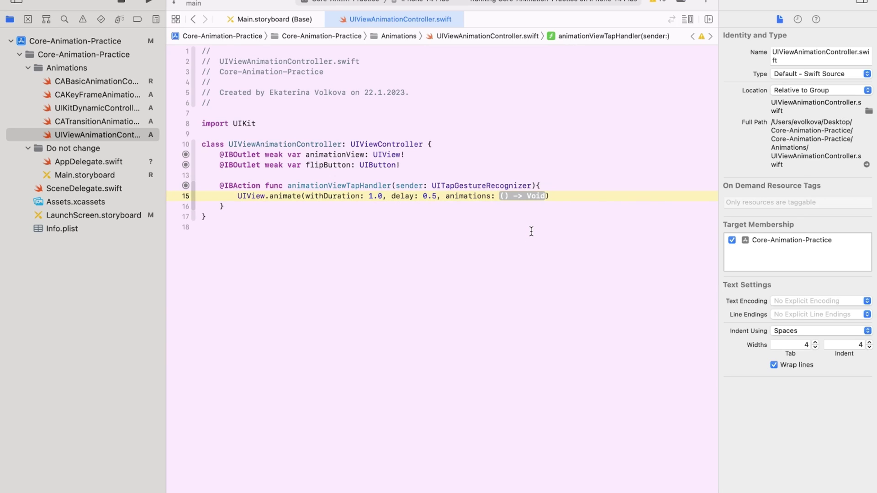
{"action": "type", "text": " op,"}
{"action": "key", "text": "Return"}
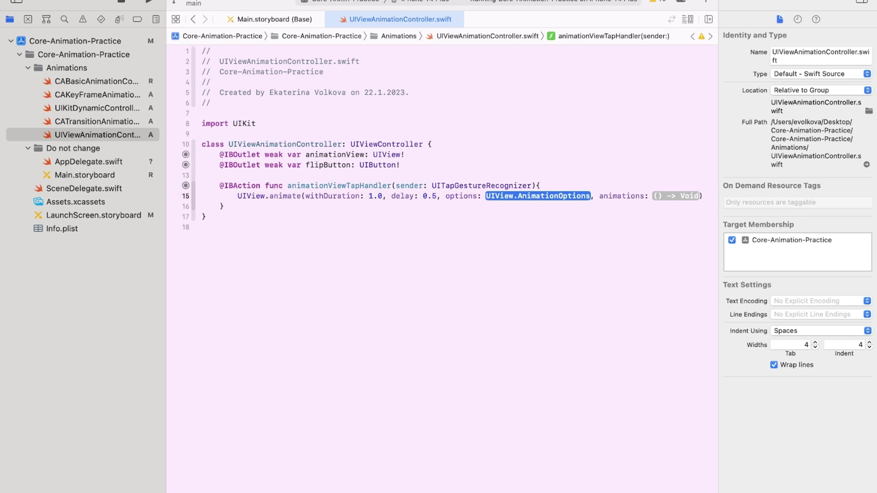
{"action": "type", "text": "["}
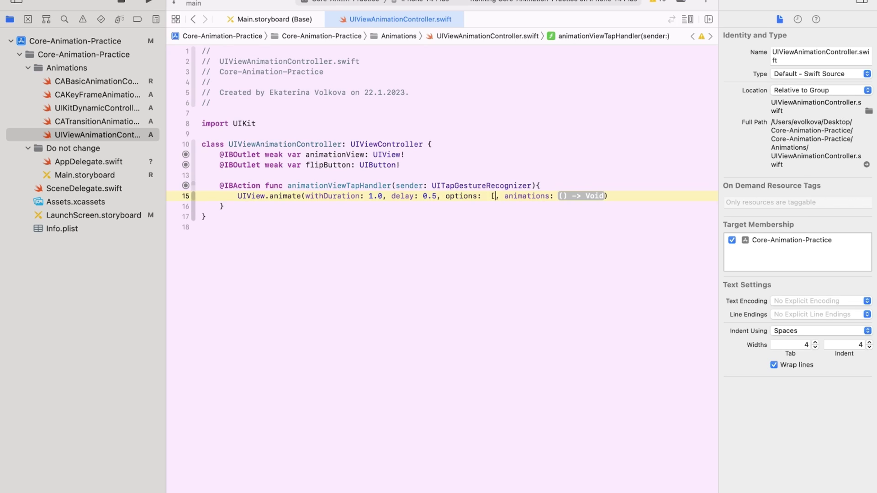
{"action": "key", "text": "BackSpace"}
{"action": "key", "text": "BackSpace"}
{"action": "type", "text": "[."}
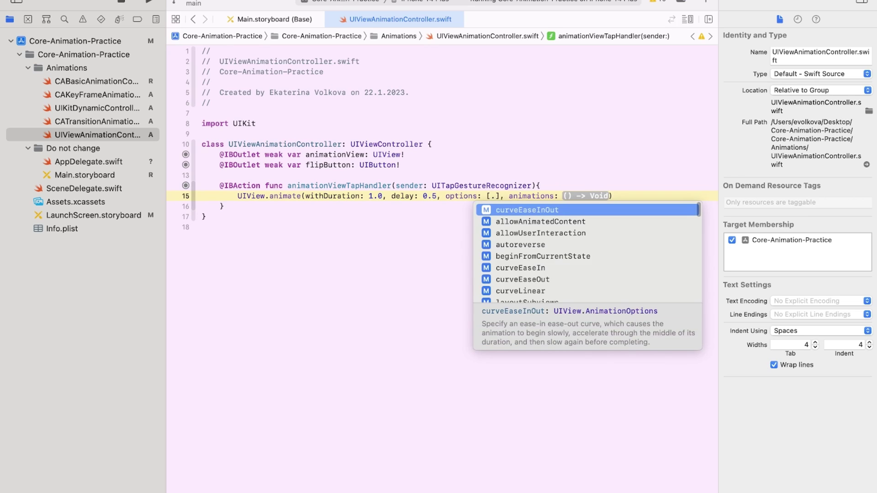
{"action": "key", "text": "Return"}
{"action": "key", "text": "Tab"}
{"action": "type", "text": "{"}
Step: Expand the animations closure and reference self.animationView.center
{"action": "key", "text": "Return"}
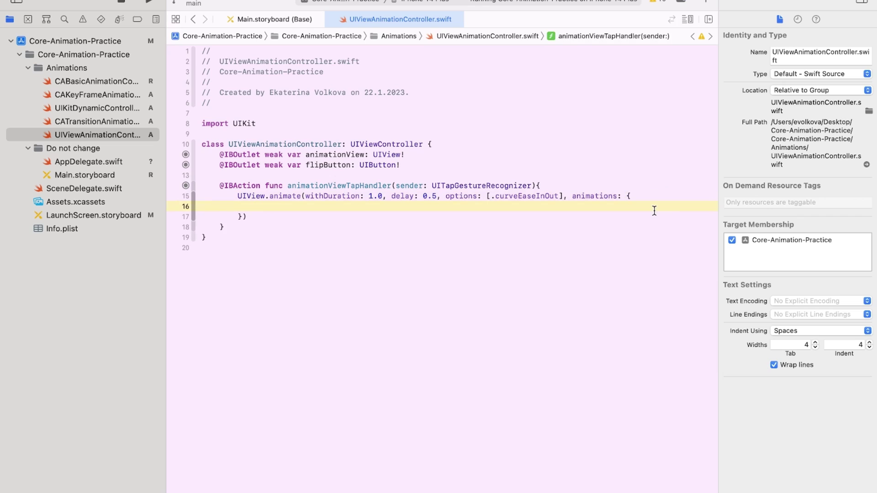
{"action": "type", "text": "var endPoint = "}
{"action": "type", "text": "se"}
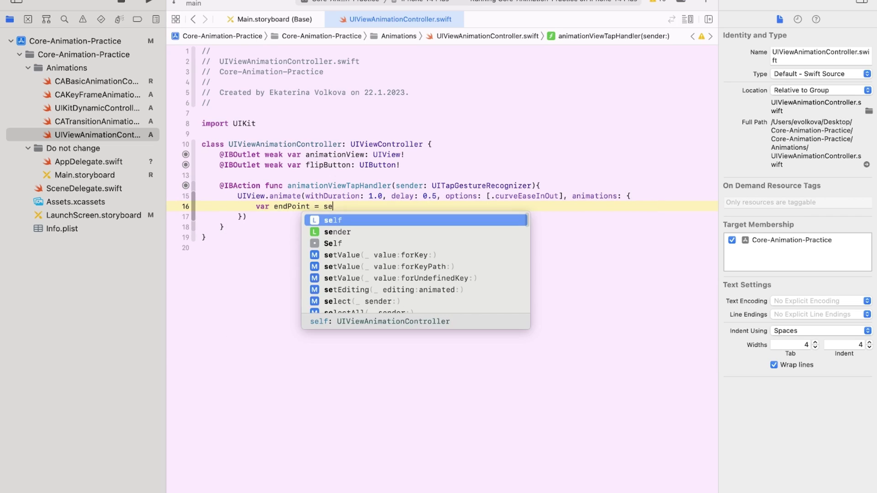
{"action": "key", "text": "Return"}
{"action": "type", "text": ".ani"}
{"action": "key", "text": "Return"}
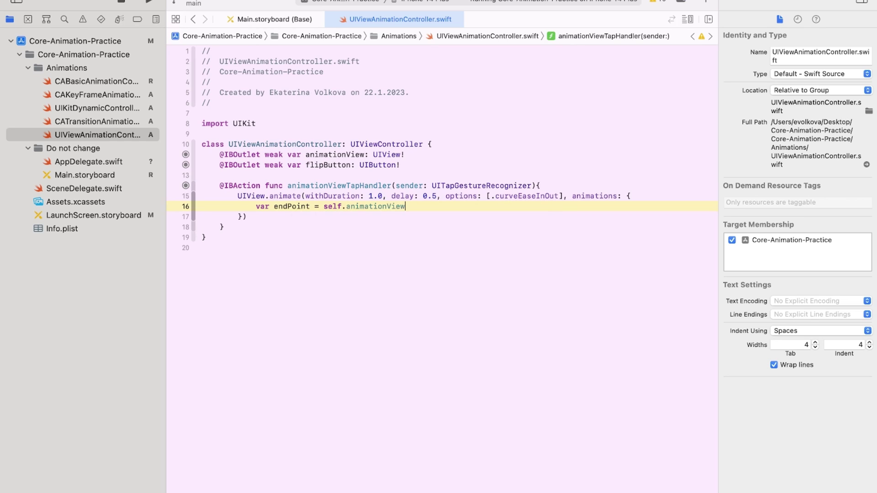
{"action": "type", "text": ".ce"}
{"action": "key", "text": "Return"}
Step: Define endPoint from self.view.bounds width and animationView's bounds.size.width / 2
{"action": "key", "text": "Return"}
{"action": "type", "text": "e"}
{"action": "key", "text": "Escape"}
{"action": "type", "text": "n"}
{"action": "key", "text": "Return"}
{"action": "type", "text": ".x = se"}
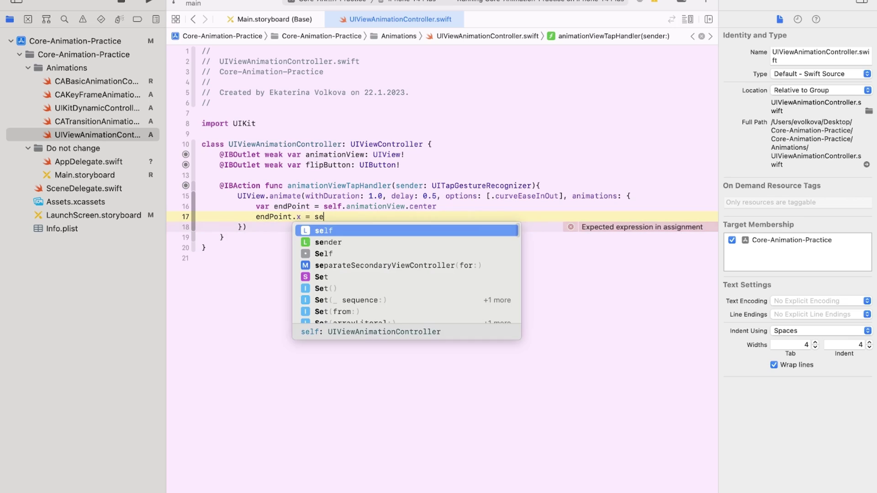
{"action": "key", "text": "Return"}
{"action": "type", "text": ".v"}
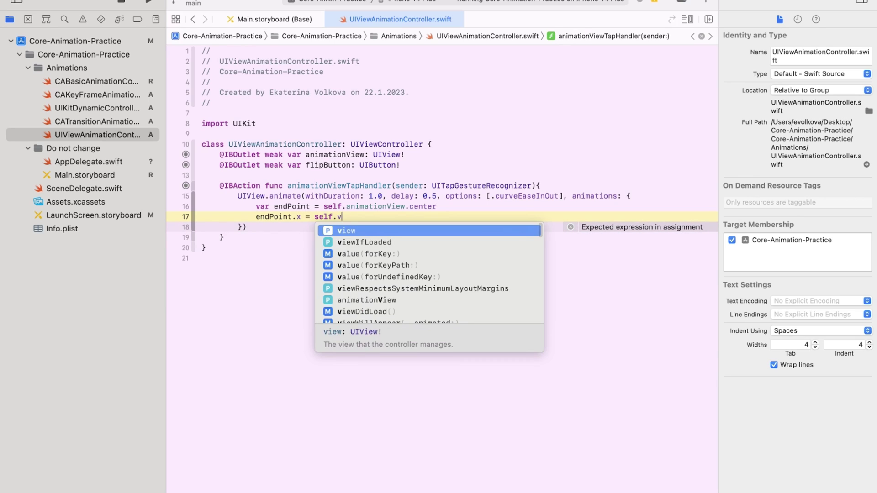
{"action": "key", "text": "Return"}
{"action": "type", "text": ".b"}
{"action": "key", "text": "Return"}
{"action": "type", "text": "."}
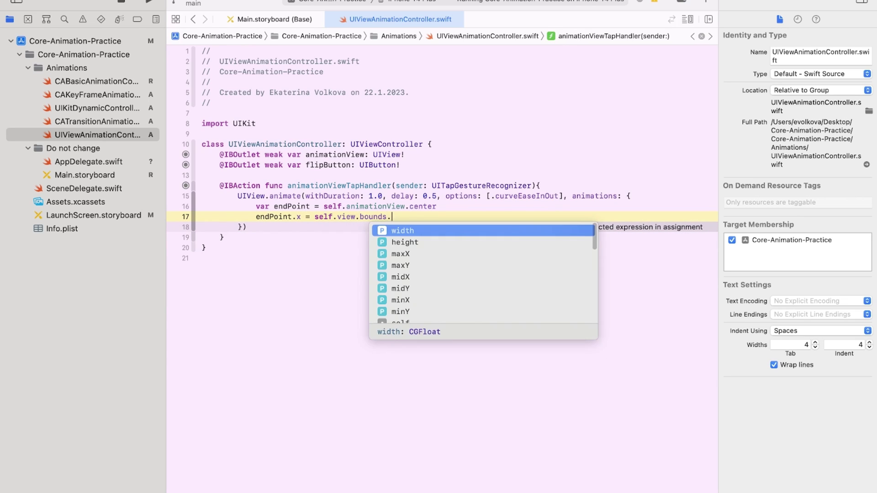
{"action": "type", "text": "s"}
{"action": "key", "text": "Return"}
{"action": "type", "text": ".w"}
{"action": "key", "text": "Return"}
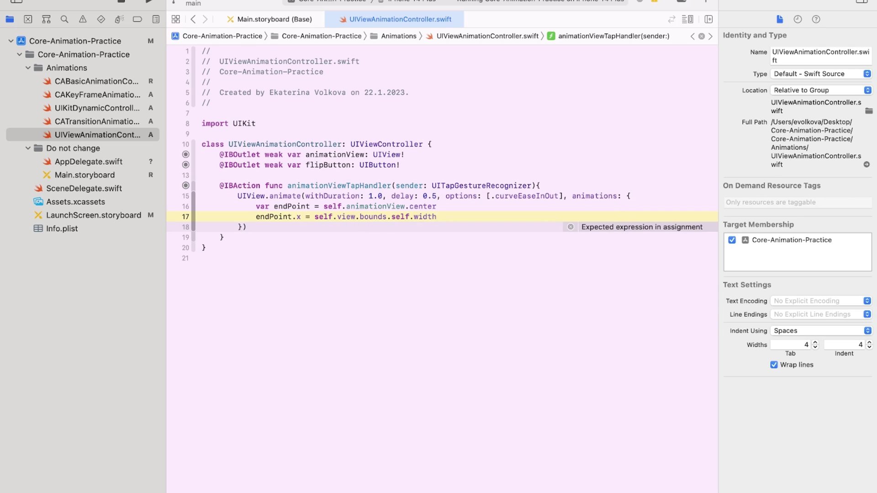
{"action": "type", "text": "se"}
{"action": "key", "text": "Return"}
{"action": "type", "text": "."}
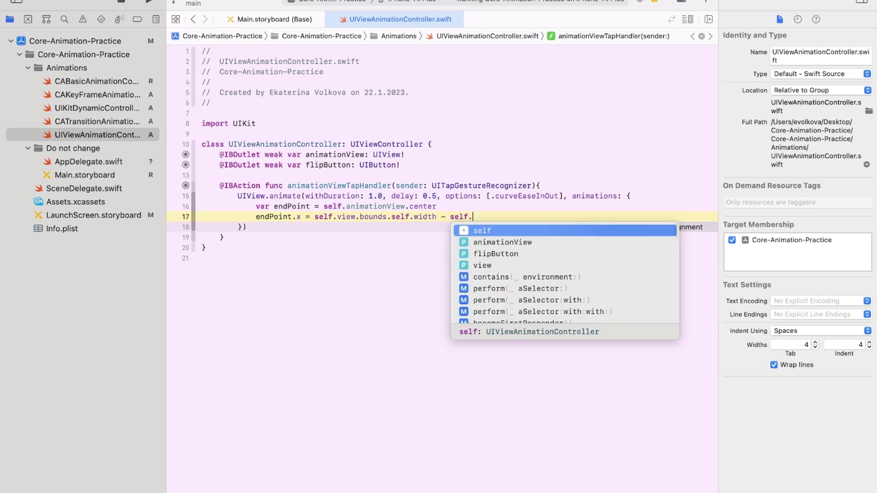
{"action": "type", "text": "a"}
{"action": "key", "text": "Return"}
{"action": "type", "text": ".b"}
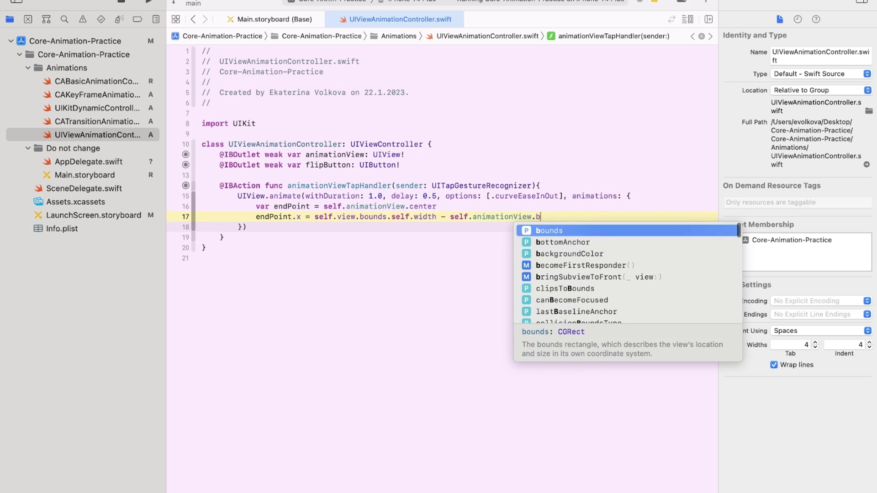
{"action": "key", "text": "Return"}
{"action": "type", "text": ".s"}
{"action": "key", "text": "Down"}
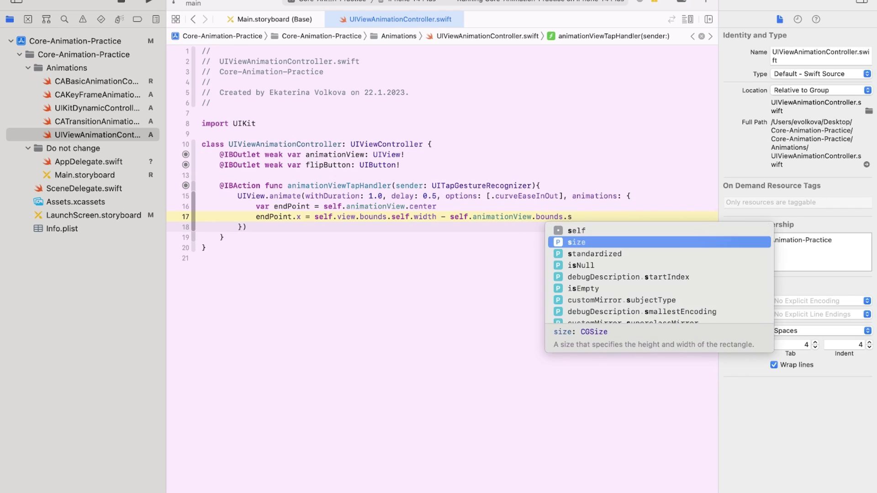
{"action": "key", "text": "Return"}
{"action": "type", "text": ".w"}
{"action": "key", "text": "Return"}
{"action": "type", "text": "/ 2"}
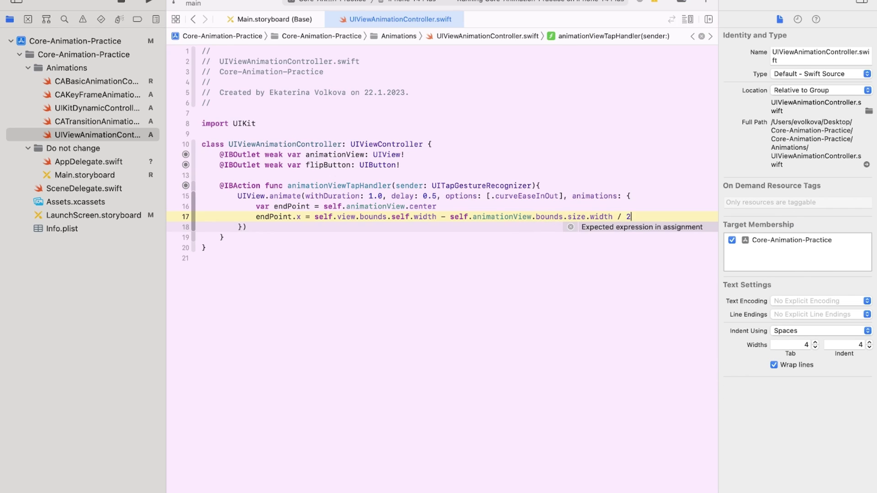
Step: Set animationView.center = endPoint and transform = CGAffineTransform(rotationAngle: .pi)
{"action": "key", "text": "Return"}
{"action": "type", "text": "se"}
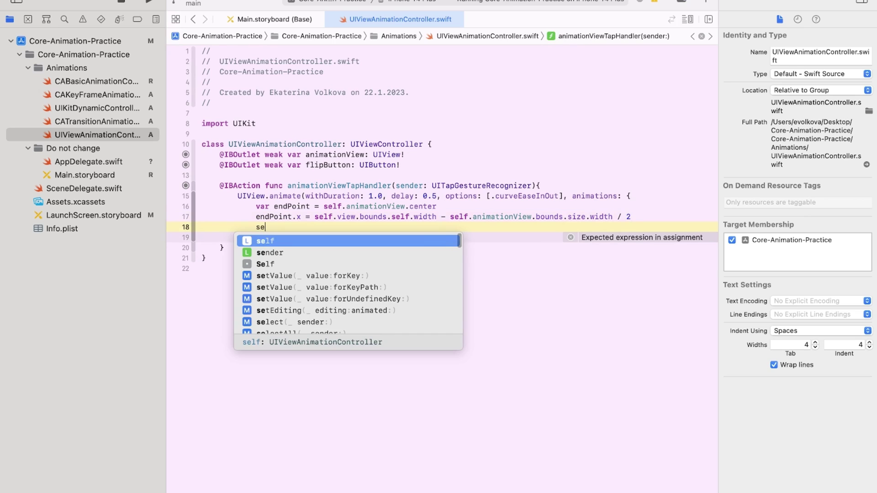
{"action": "key", "text": "Return"}
{"action": "type", "text": ".a"}
{"action": "key", "text": "Return"}
{"action": "type", "text": ".c"}
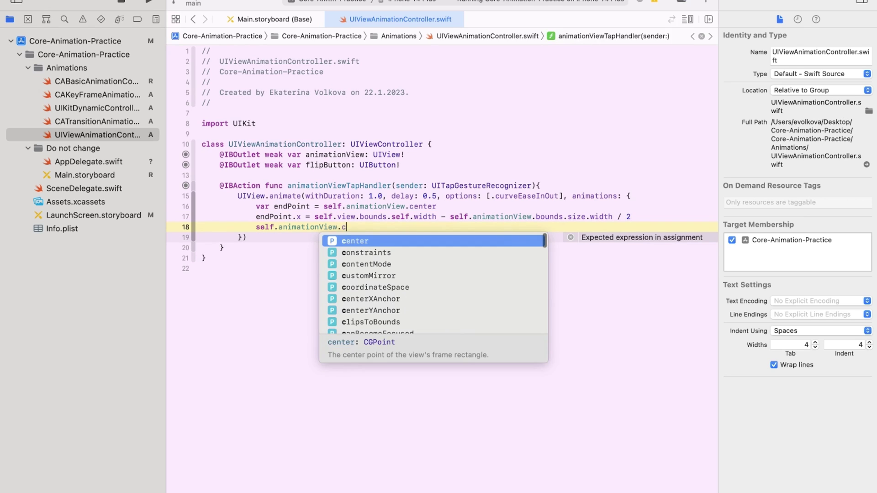
{"action": "key", "text": "Return"}
{"action": "type", "text": "enter = end"}
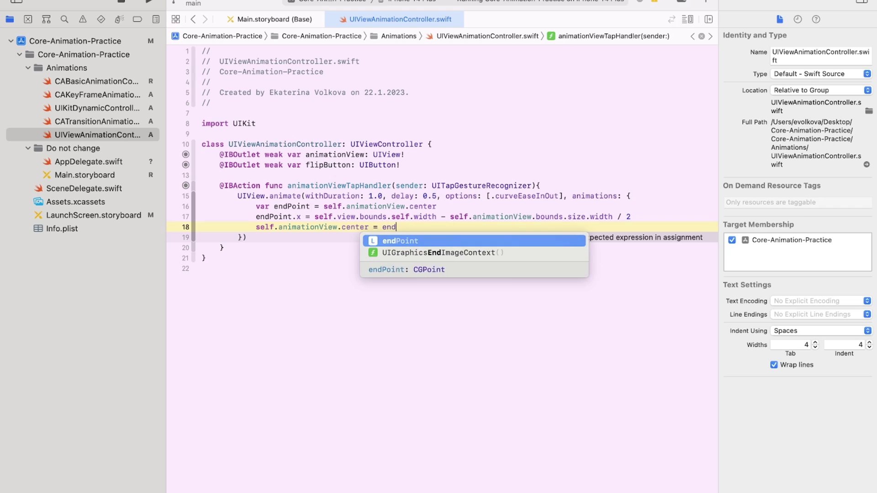
{"action": "key", "text": "Return"}
{"action": "key", "text": "Return"}
{"action": "type", "text": "self"}
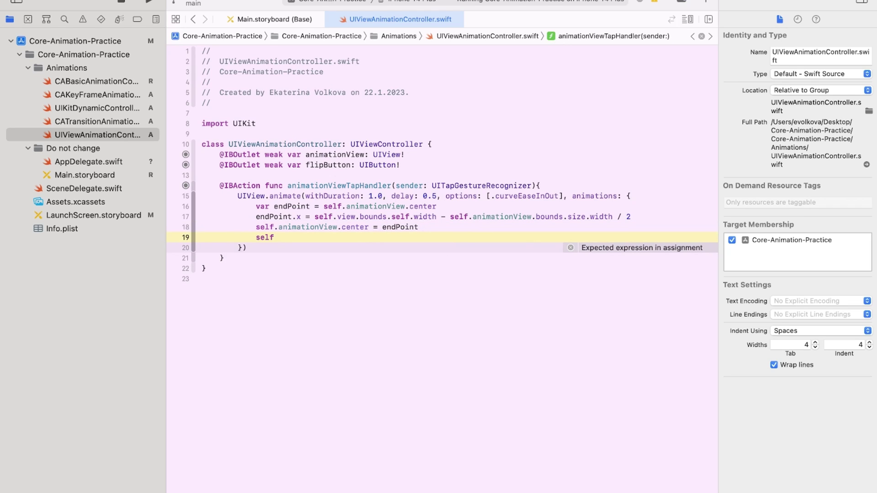
{"action": "type", "text": ".a"}
{"action": "key", "text": "Return"}
{"action": "type", "text": ".tr"}
{"action": "key", "text": "Return"}
{"action": "type", "text": "="}
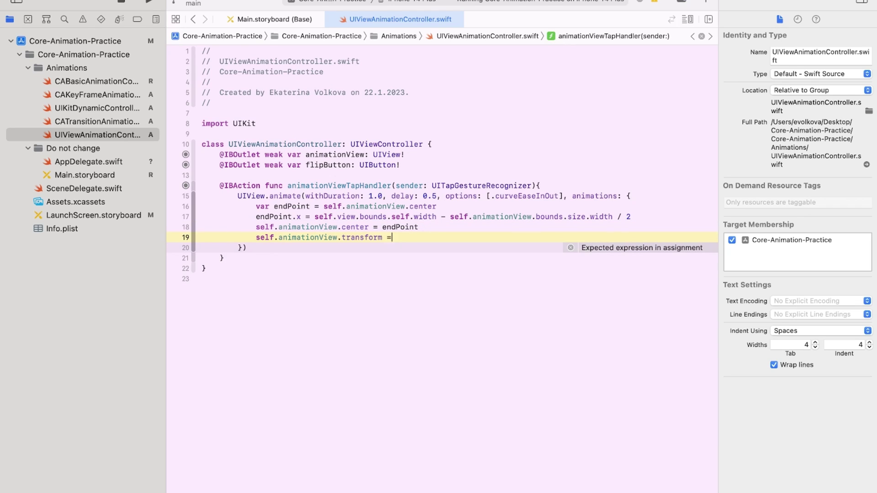
{"action": "type", "text": " CG"}
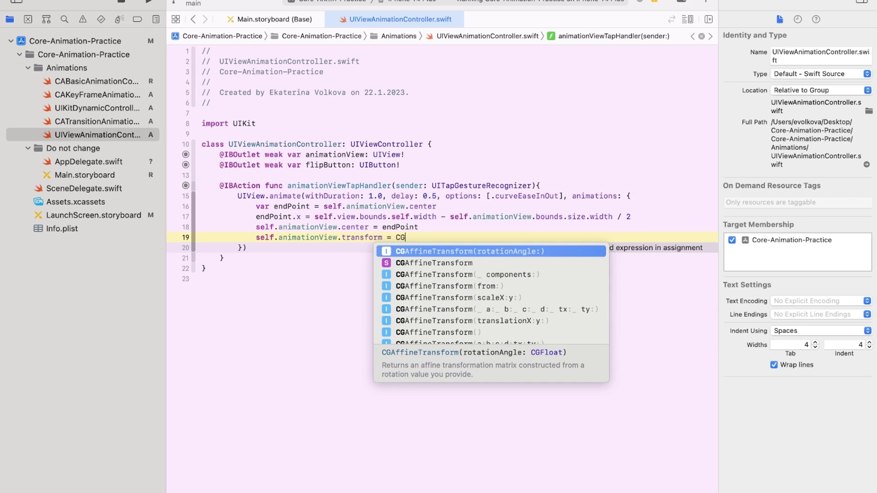
{"action": "type", "text": "Aff"}
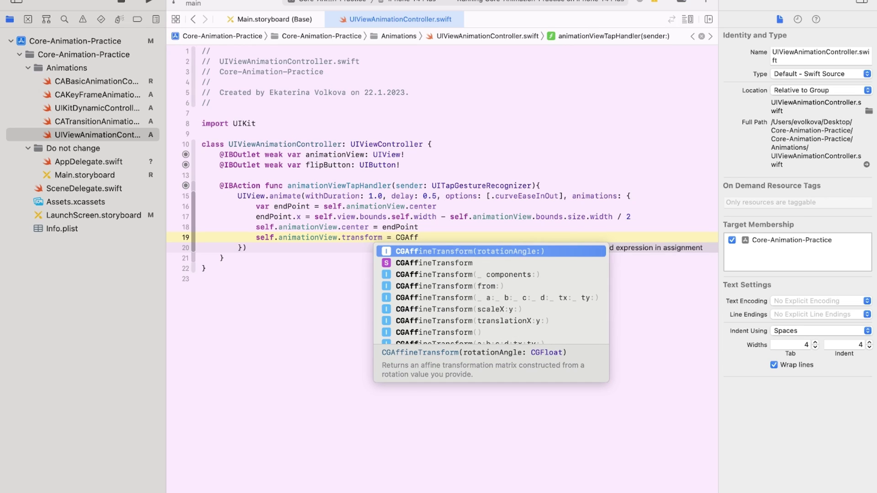
{"action": "key", "text": "Down"}
{"action": "key", "text": "Return"}
{"action": "type", "text": "("}
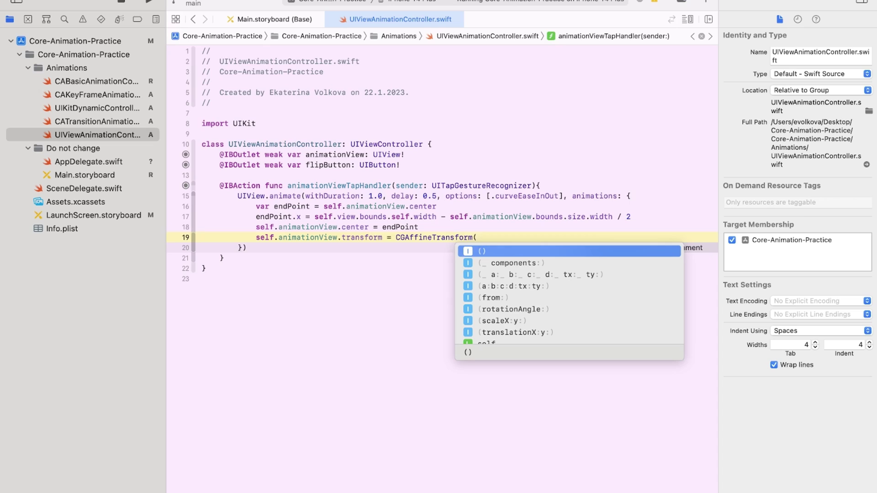
{"action": "type", "text": "rot"}
{"action": "key", "text": "Return"}
{"action": "type", "text": ".pi"}
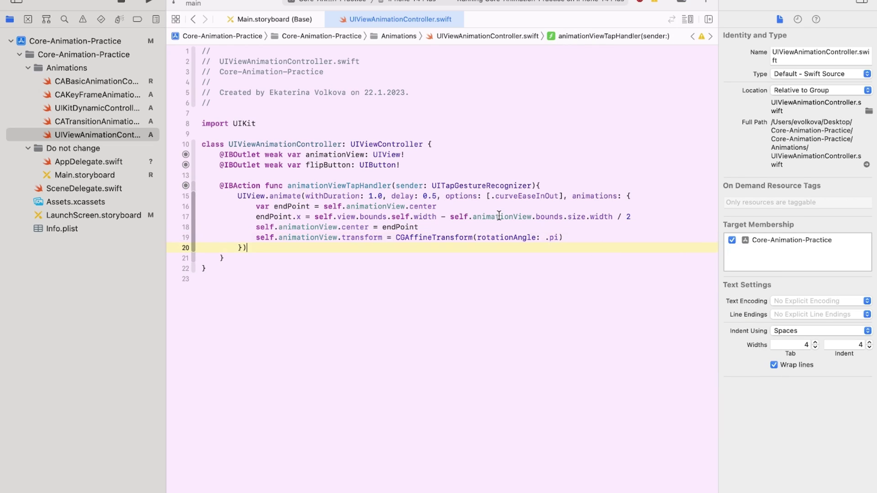
{"action": "key", "text": "Return"}
{"action": "key", "text": "Return"}
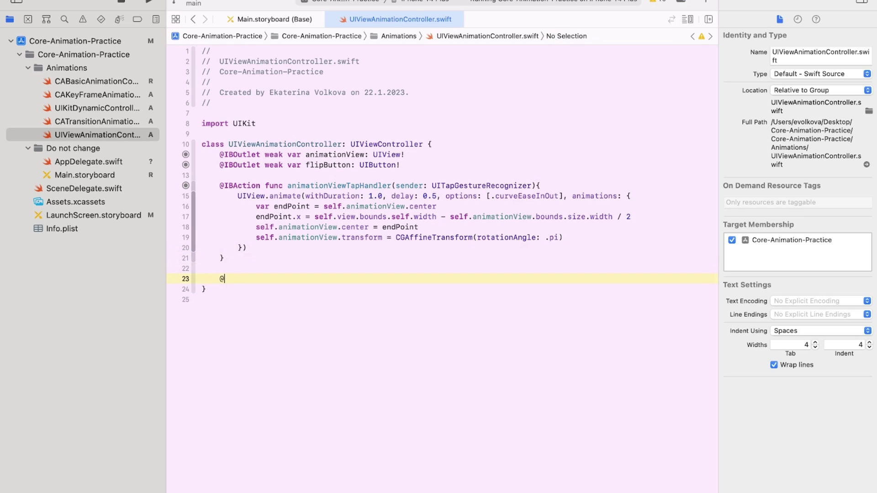
{"action": "type", "text": "IBA"}
{"action": "key", "text": "Return"}
{"action": "type", "text": "func flip"}
{"action": "type", "text": "Butto"}
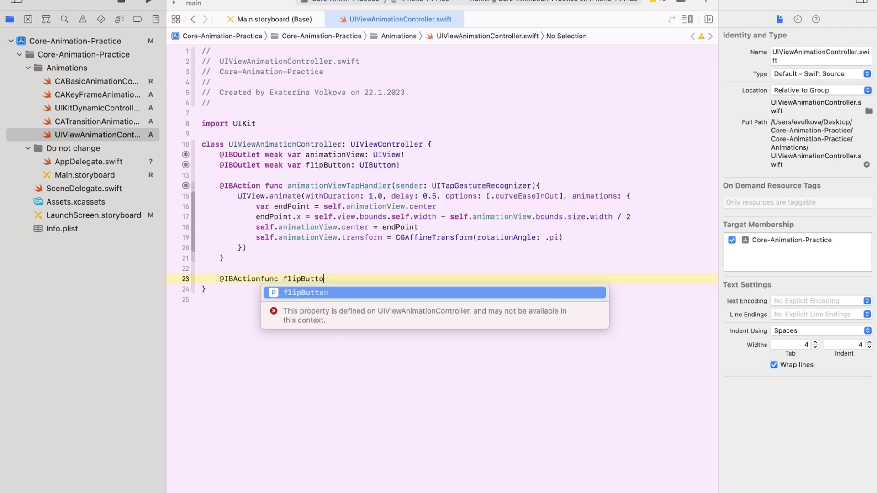
{"action": "type", "text": "nTapHandler"}
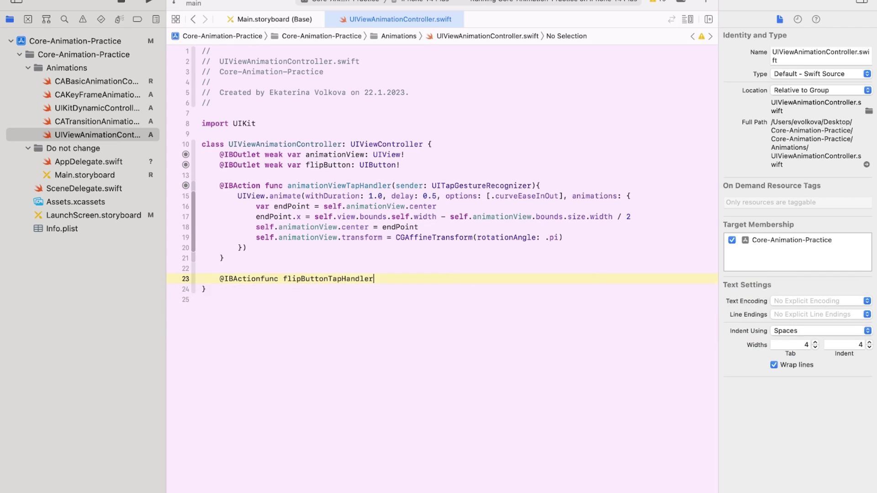
{"action": "type", "text": "(sender: "}
{"action": "type", "text": "UIB"}
{"action": "key", "text": "Return"}
{"action": "type", "text": "UI"}
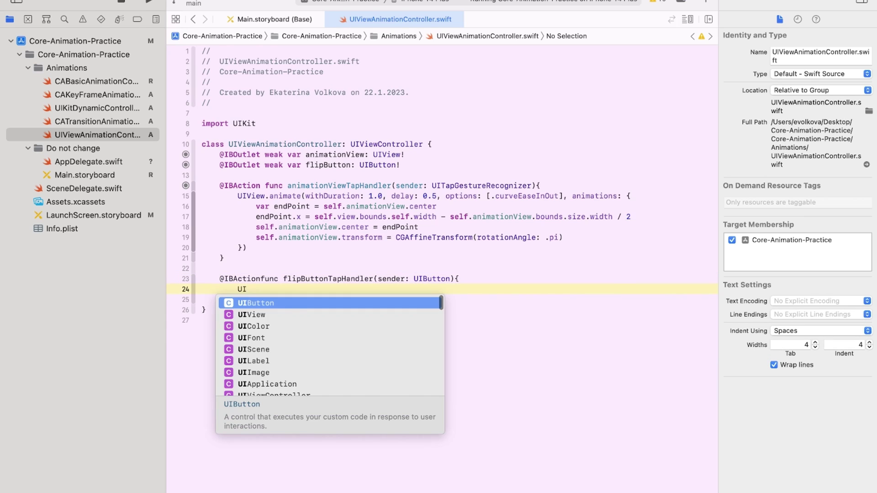
{"action": "type", "text": "View.animat"}
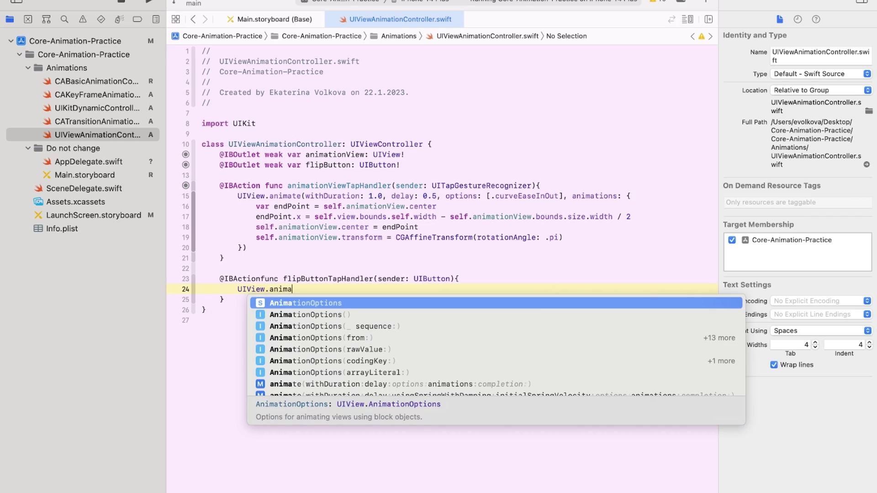
{"action": "type", "text": "e(w"}
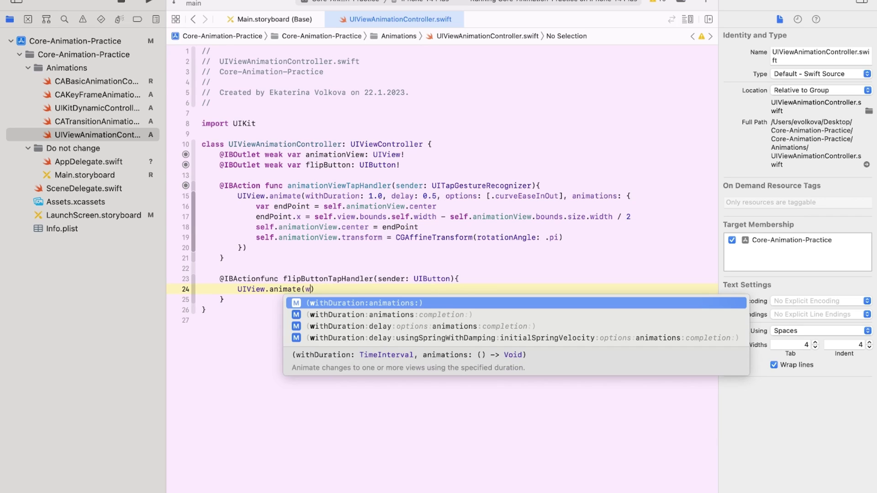
{"action": "key", "text": "Return"}
{"action": "type", "text": "1.0,"}
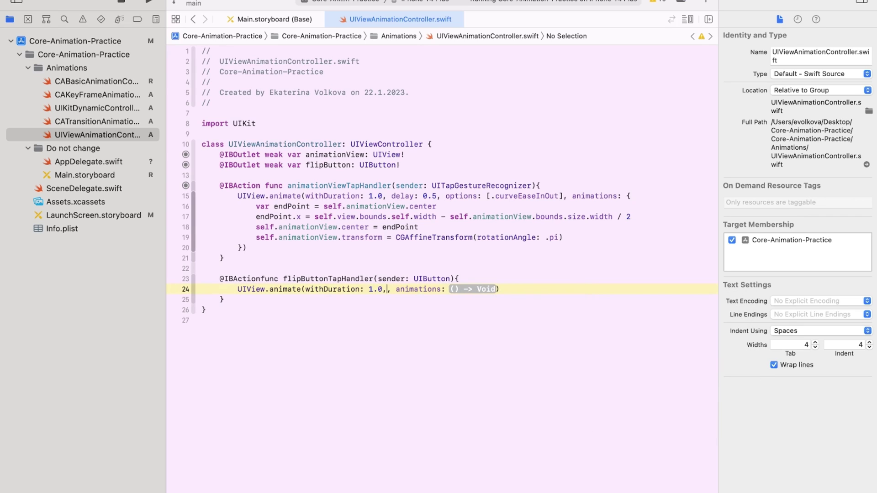
{"action": "type", "text": " de"}
{"action": "key", "text": "Return"}
{"action": "type", "text": "0,"}
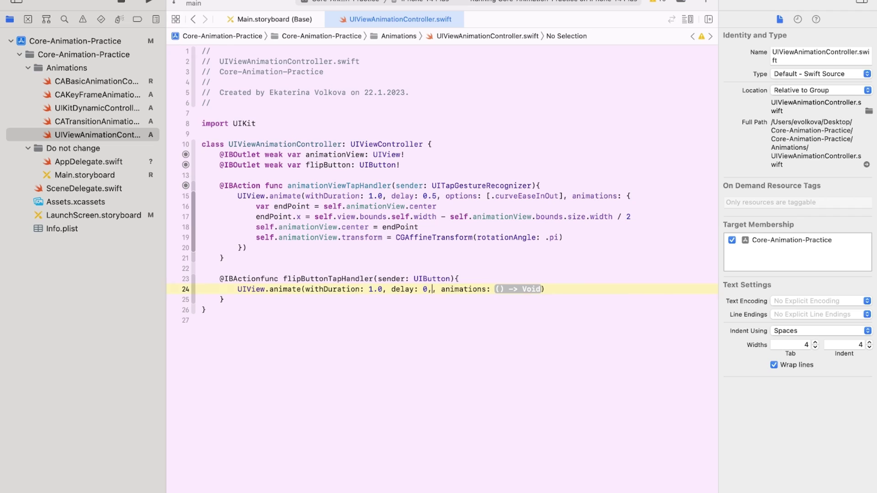
{"action": "type", "text": " o"}
{"action": "key", "text": "Return"}
{"action": "type", "text": ".cur"}
{"action": "key", "text": "Return"}
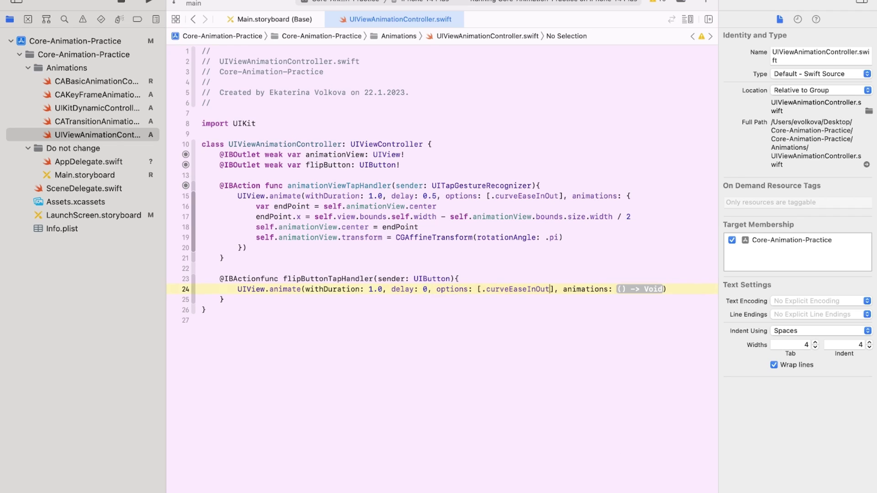
{"action": "key", "text": "Return"}
Step: Fix the spacing before func and rotate self.view.transform by .pi in the closure
{"action": "left_click", "coordinate": [259, 279]}
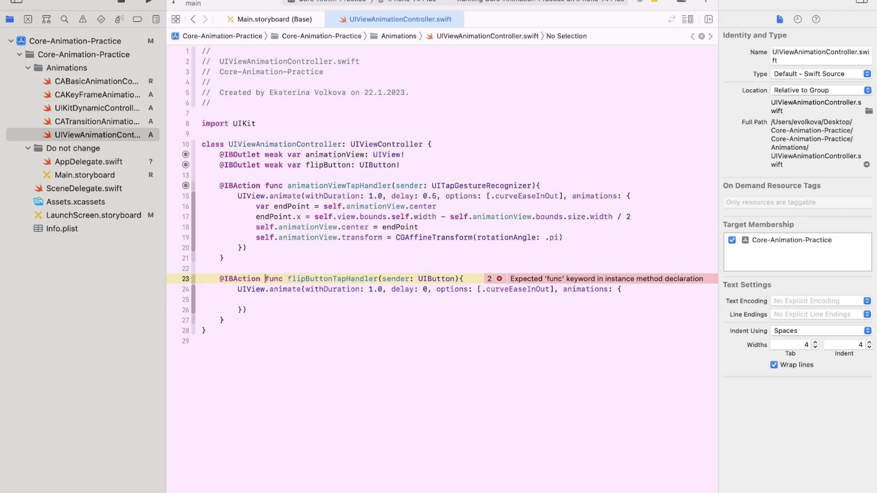
{"action": "left_click", "coordinate": [264, 295]}
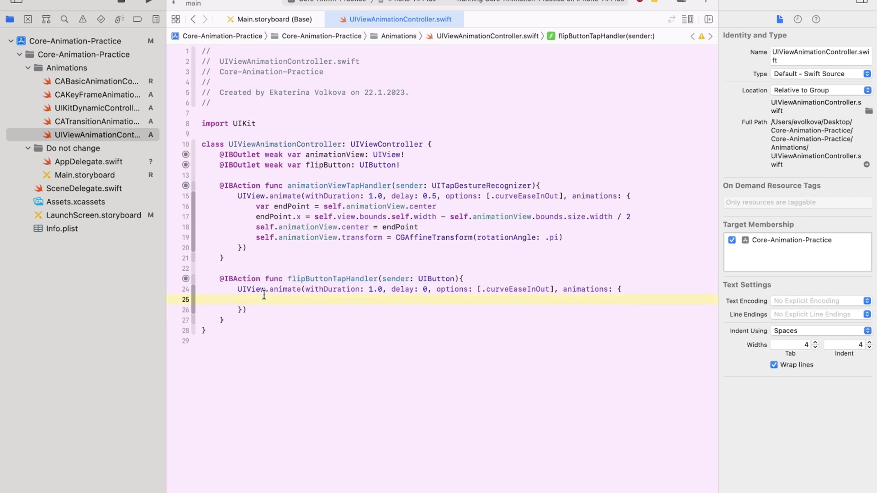
{"action": "type", "text": "self.view."}
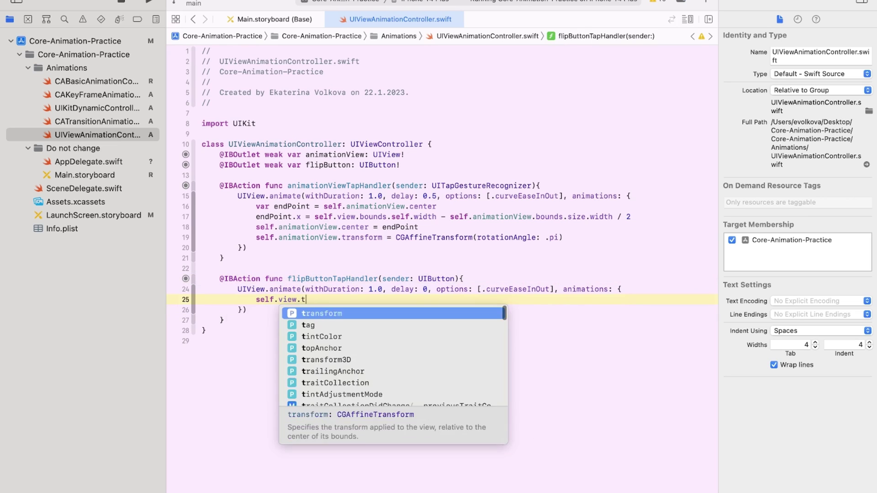
{"action": "type", "text": "tra"}
{"action": "key", "text": "Return"}
{"action": "type", "text": "self"}
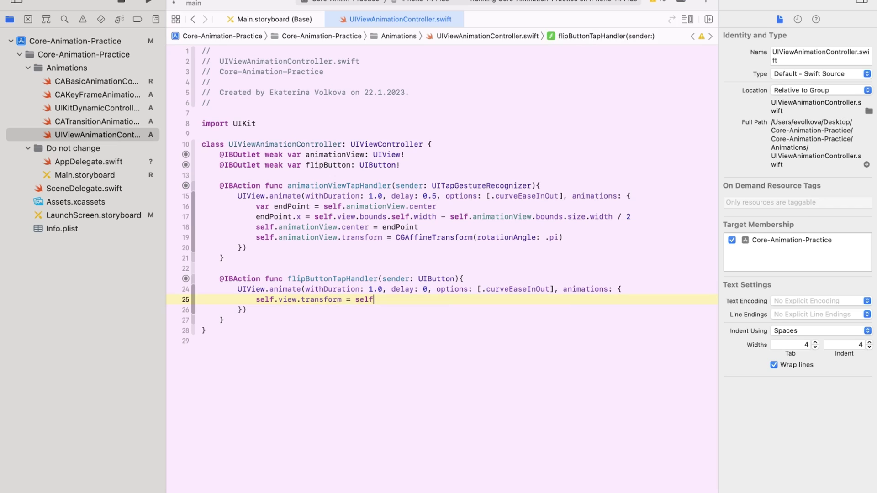
{"action": "type", "text": ".view.tra"}
{"action": "key", "text": "Return"}
{"action": "type", "text": ".ro"}
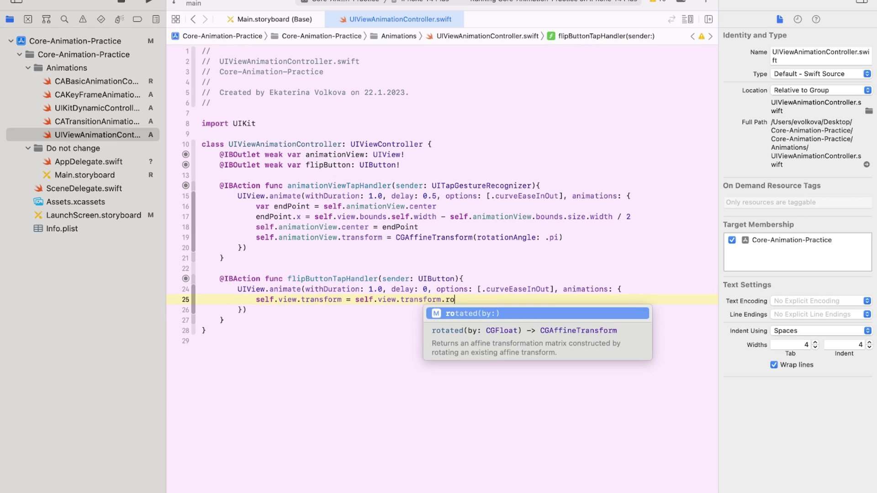
{"action": "key", "text": "Return"}
{"action": "type", "text": ".pi"}
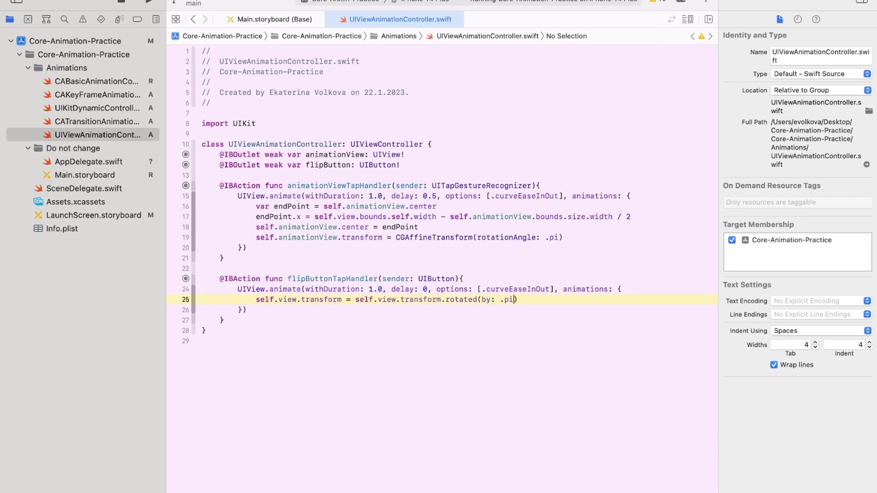
Step: Add self.flipButton.transform = self.flipButton.transform.rotated(by: .pi)
{"action": "key", "text": "Return"}
{"action": "type", "text": "self.fl"}
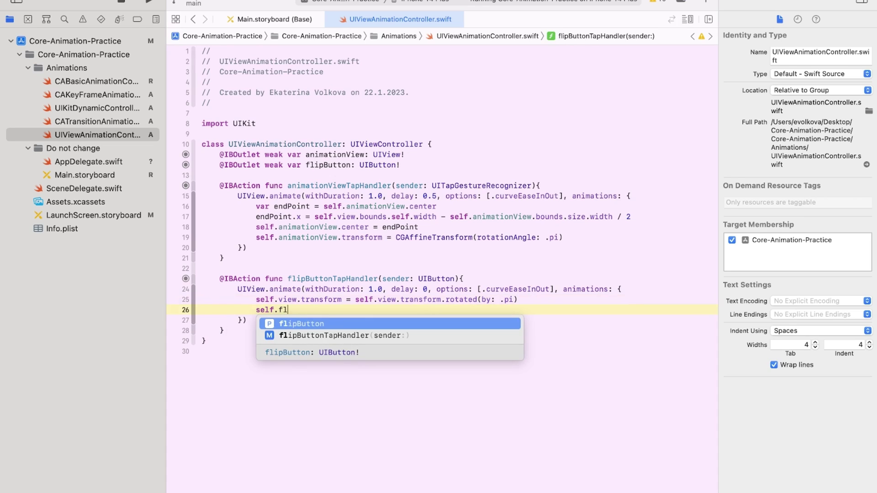
{"action": "key", "text": "Return"}
{"action": "type", "text": ".tr"}
{"action": "key", "text": "Return"}
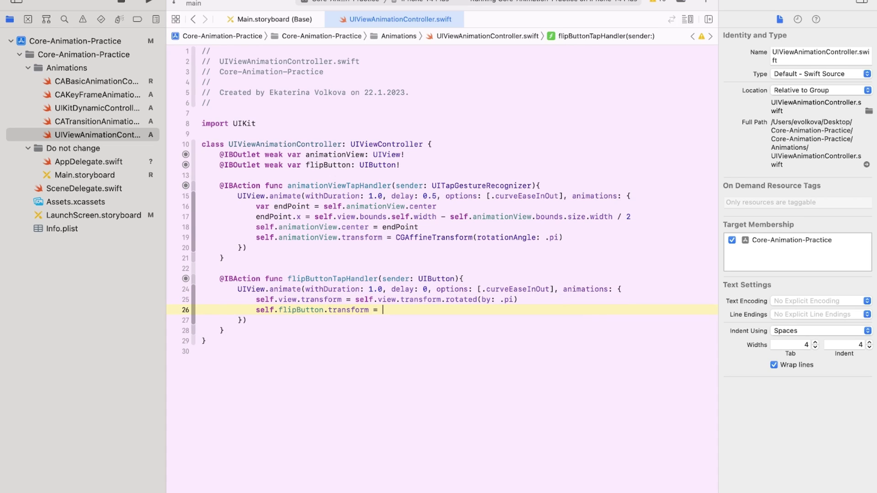
{"action": "type", "text": "self.fl"}
{"action": "key", "text": "Return"}
{"action": "type", "text": ".tr"}
{"action": "key", "text": "Return"}
{"action": "type", "text": ".ro"}
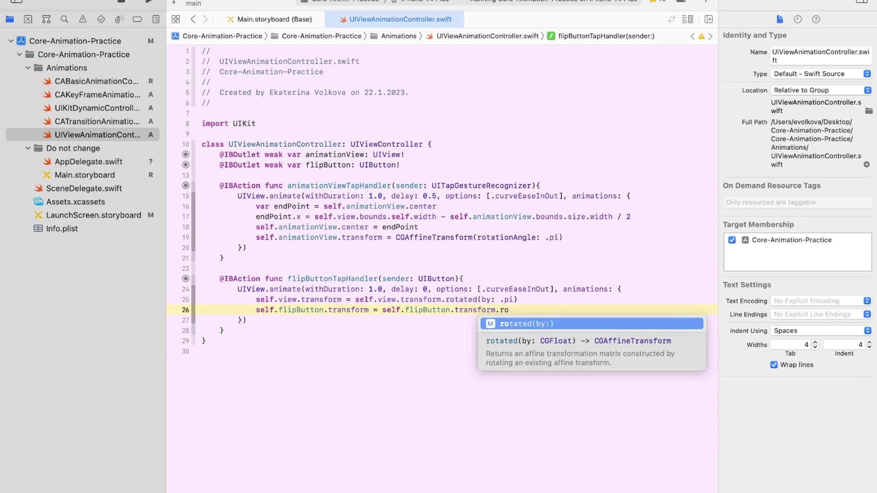
{"action": "key", "text": "Return"}
{"action": "type", "text": ".pi"}
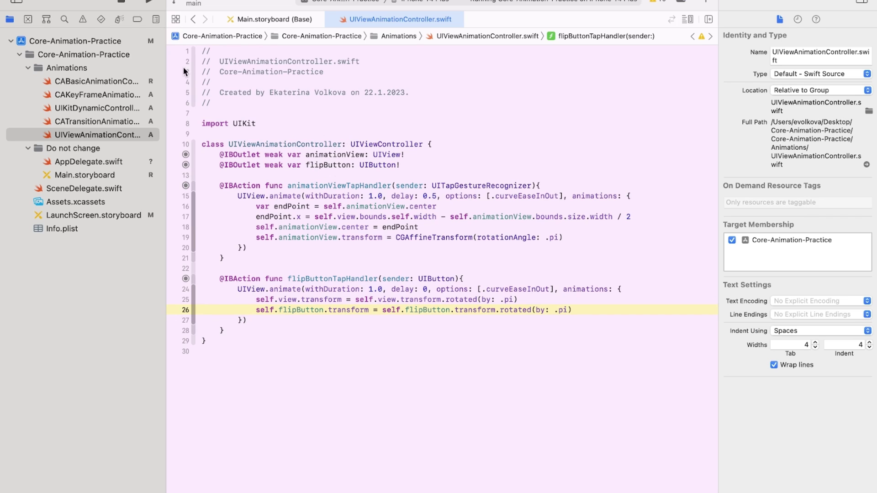
Step: Show Main.storyboard beside the controller code and connect the flipButton outlet to Flip Button
{"action": "left_click", "coordinate": [274, 19]}
{"action": "scroll", "coordinate": [476, 165], "scroll_direction": "left", "scroll_amount": 5}
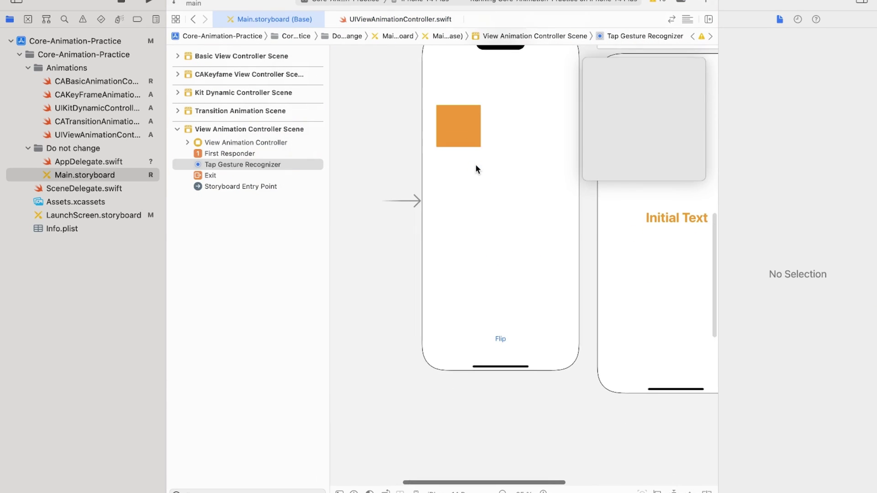
{"action": "left_click", "coordinate": [867, 2]}
{"action": "left_click", "coordinate": [862, 20]}
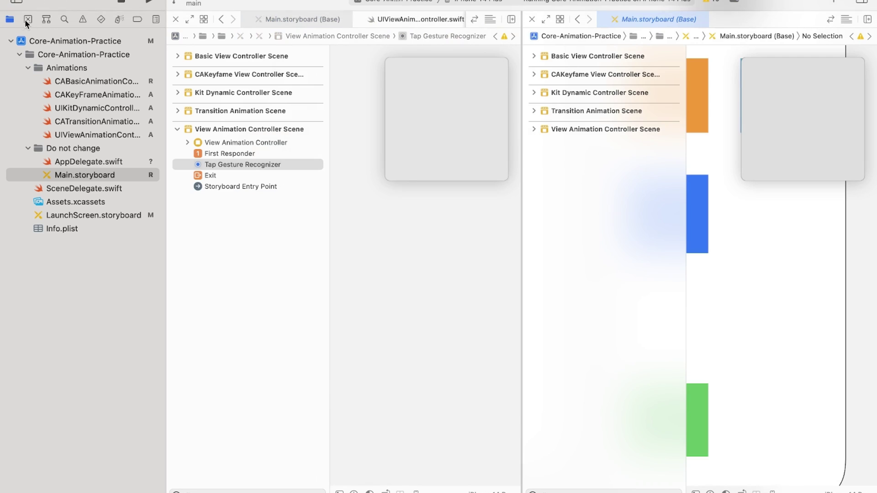
{"action": "key", "text": "super+0"}
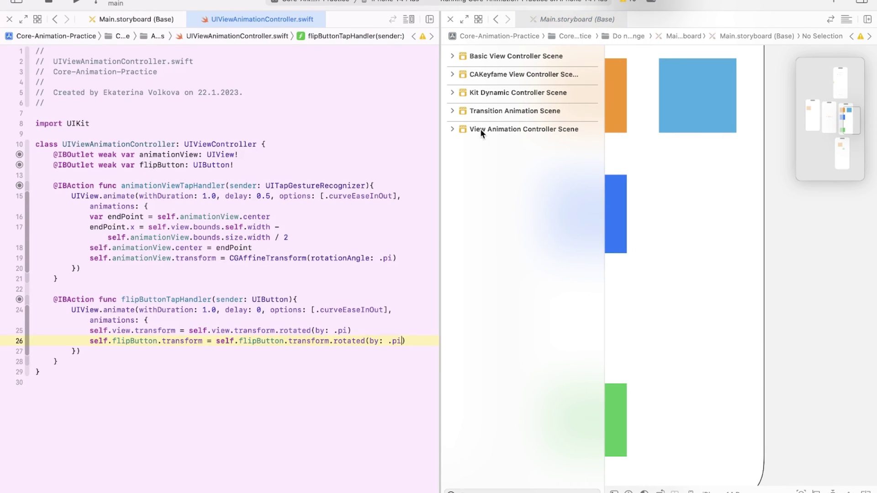
{"action": "left_click", "coordinate": [452, 129]}
{"action": "left_click", "coordinate": [471, 154]}
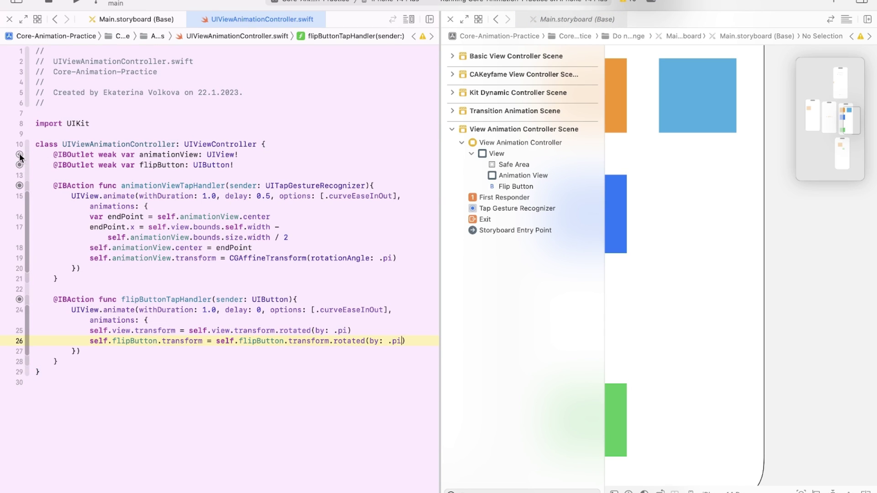
{"action": "left_click_drag", "start_coordinate": [20, 155], "coordinate": [507, 175]}
{"action": "left_click_drag", "start_coordinate": [19, 164], "coordinate": [499, 186]}
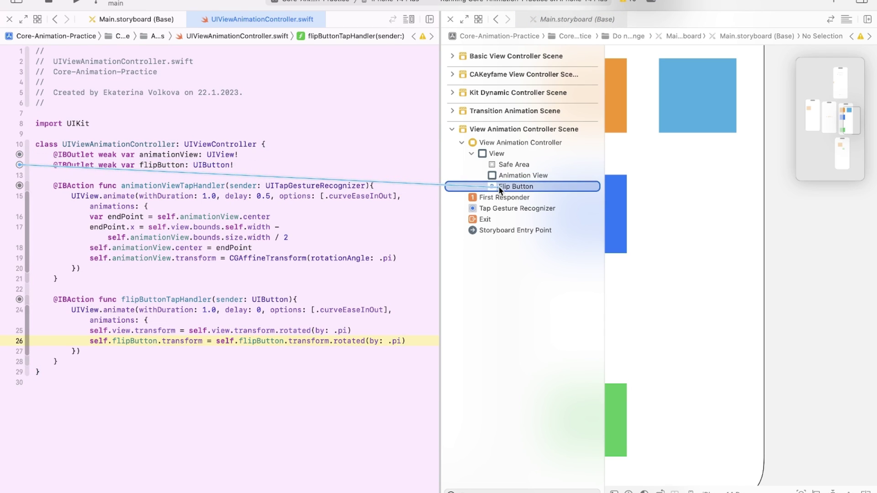
Step: Connect Flip Button's Touch Up Inside to flipButtonTapHandlerWithSender:, check the tap recognizer, and run
{"action": "left_click", "coordinate": [520, 186]}
{"action": "left_click", "coordinate": [862, 3]}
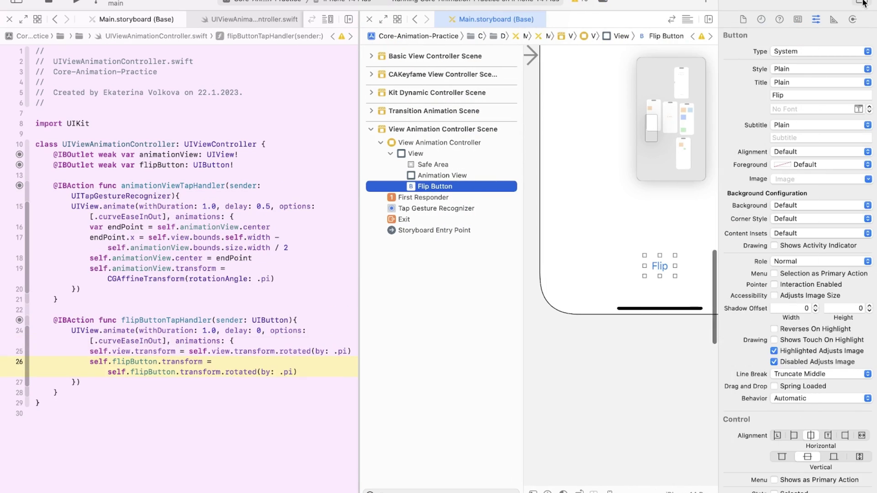
{"action": "left_click", "coordinate": [853, 20]}
{"action": "right_click", "coordinate": [489, 186]}
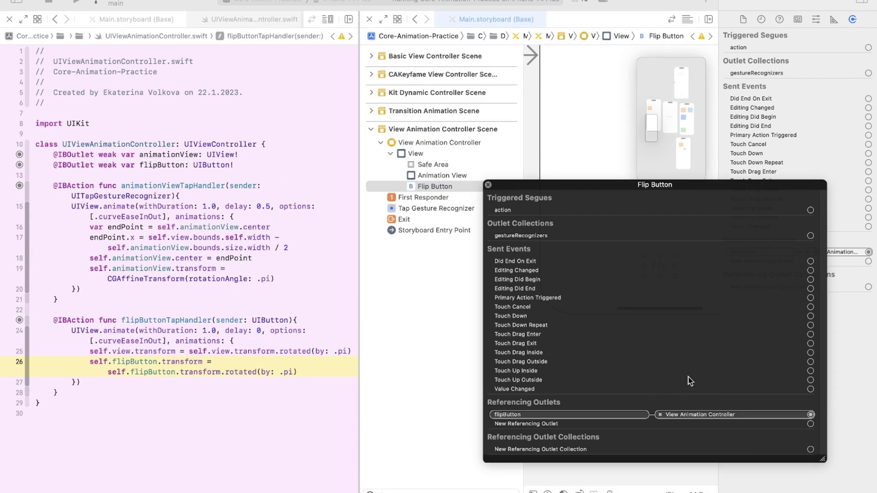
{"action": "left_click_drag", "start_coordinate": [812, 373], "coordinate": [615, 196]}
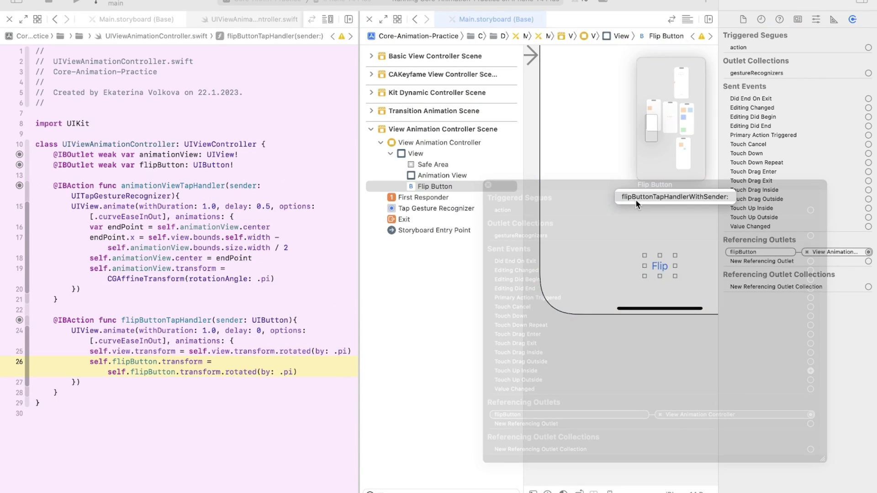
{"action": "left_click", "coordinate": [635, 199]}
{"action": "left_click", "coordinate": [428, 207]}
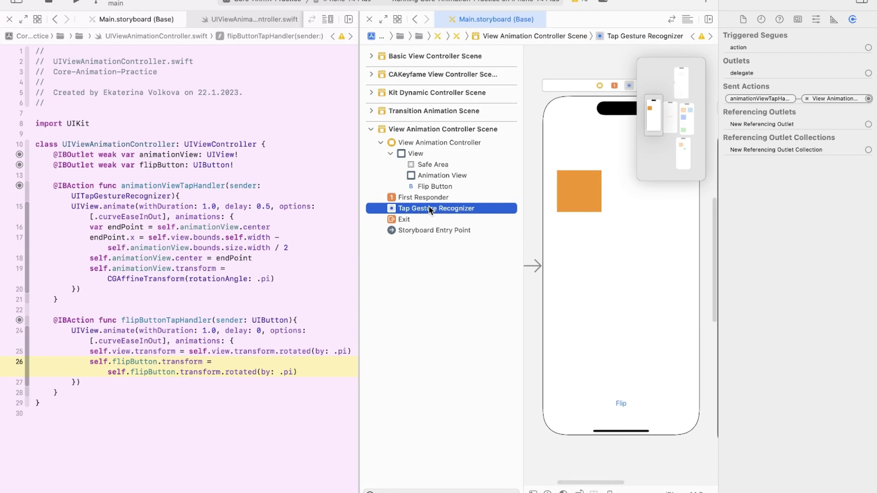
{"action": "key", "text": "super+r"}
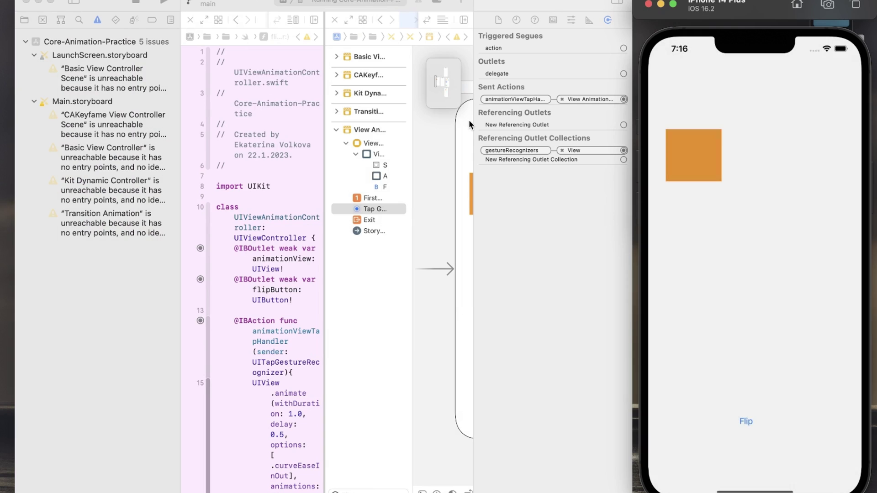
Step: Tap the orange square, then the Flip button, in the simulator
{"action": "left_click", "coordinate": [703, 164]}
{"action": "left_click", "coordinate": [745, 421]}
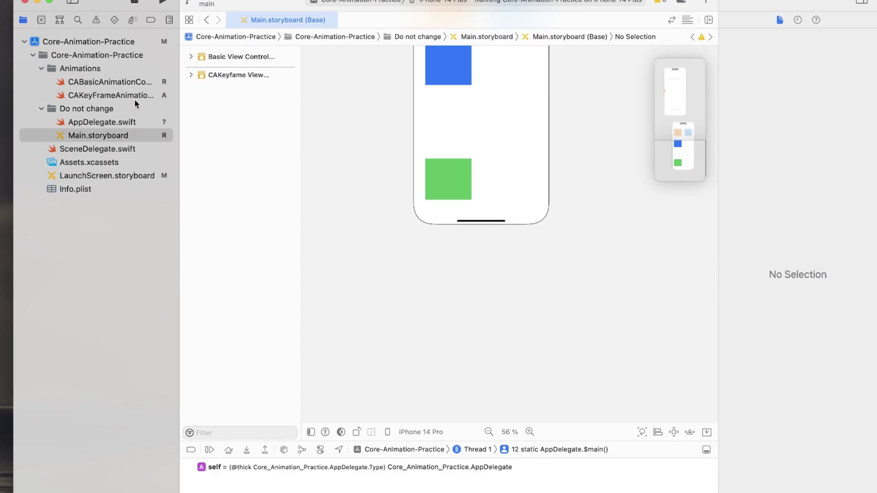
Step: Create UIKitDynamicController.swift in the Animations group
{"action": "right_click", "coordinate": [122, 68]}
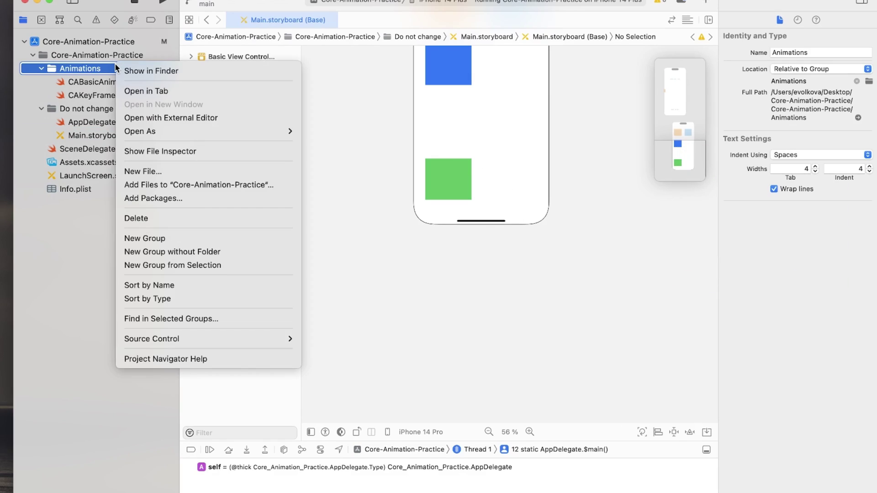
{"action": "left_click", "coordinate": [170, 171]}
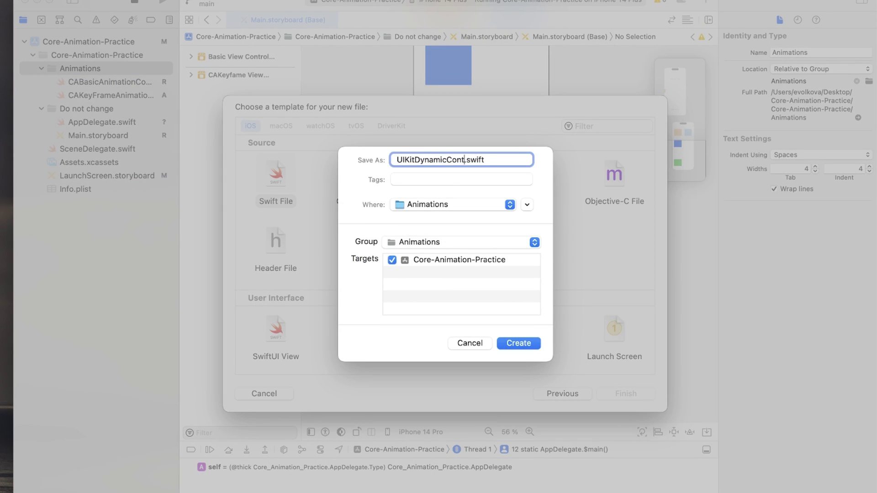
{"action": "key", "text": "Return"}
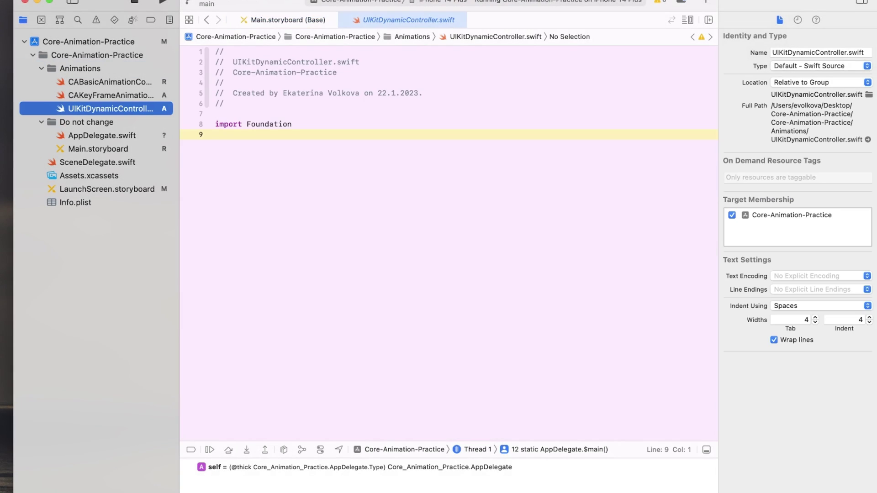
{"action": "double_click", "coordinate": [265, 124]}
{"action": "type", "text": "UI"}
{"action": "key", "text": "Return"}
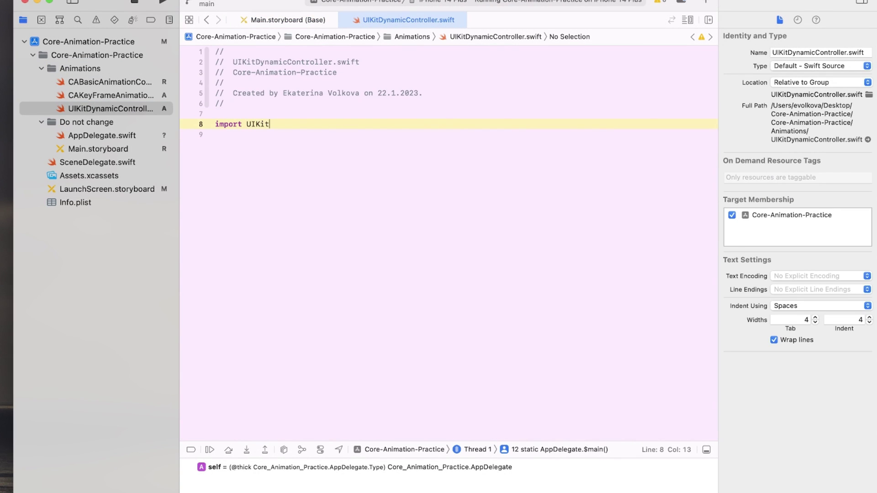
{"action": "type", "text": "ass "}
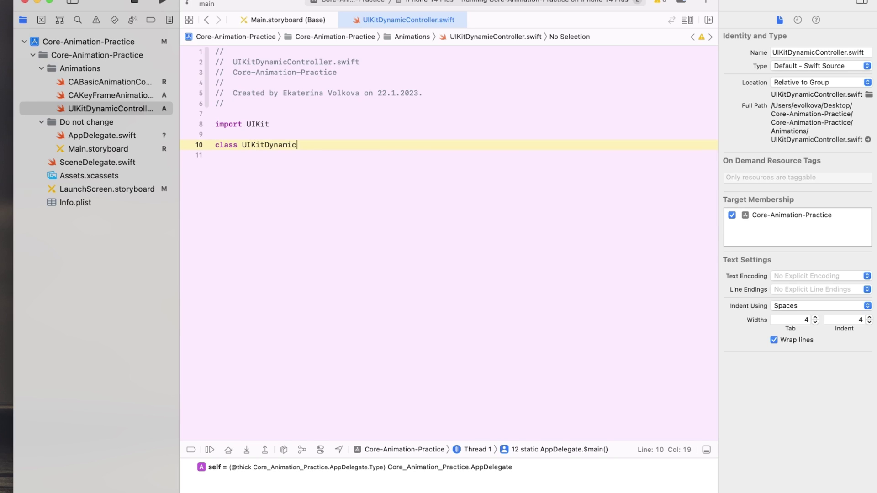
{"action": "type", "text": "UI"}
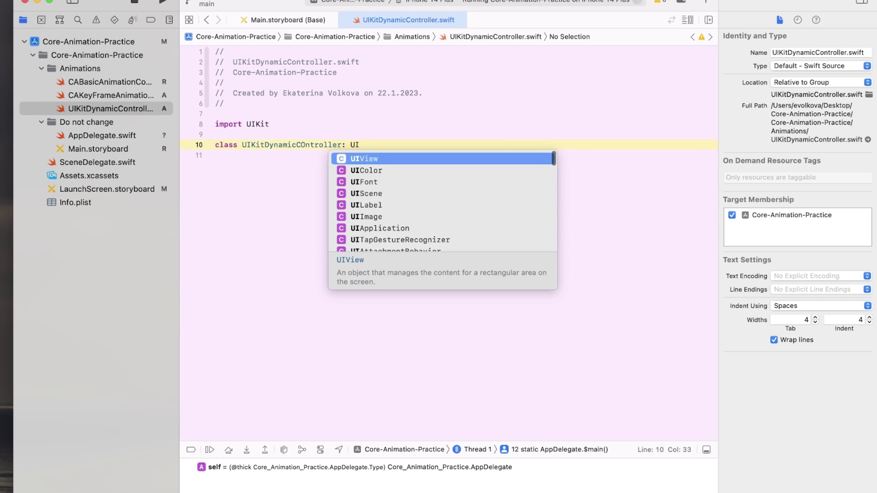
{"action": "type", "text": "View"}
{"action": "key", "text": "Return"}
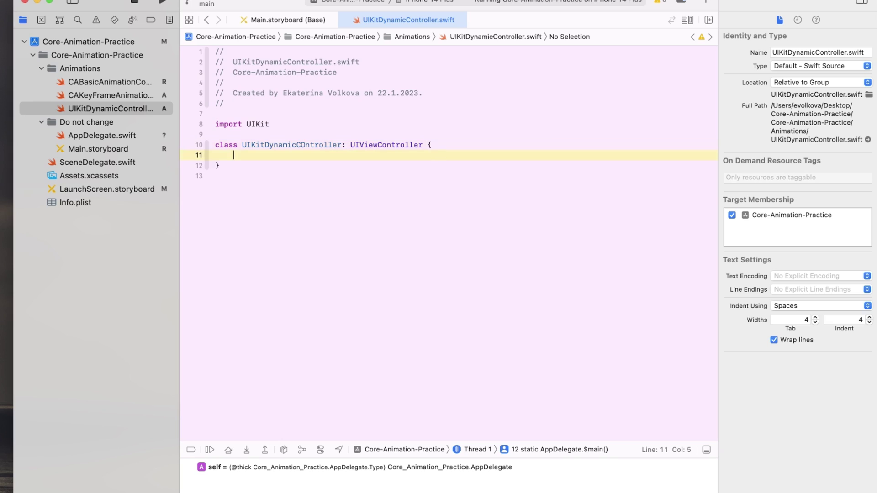
{"action": "type", "text": "BO"}
{"action": "key", "text": "Return"}
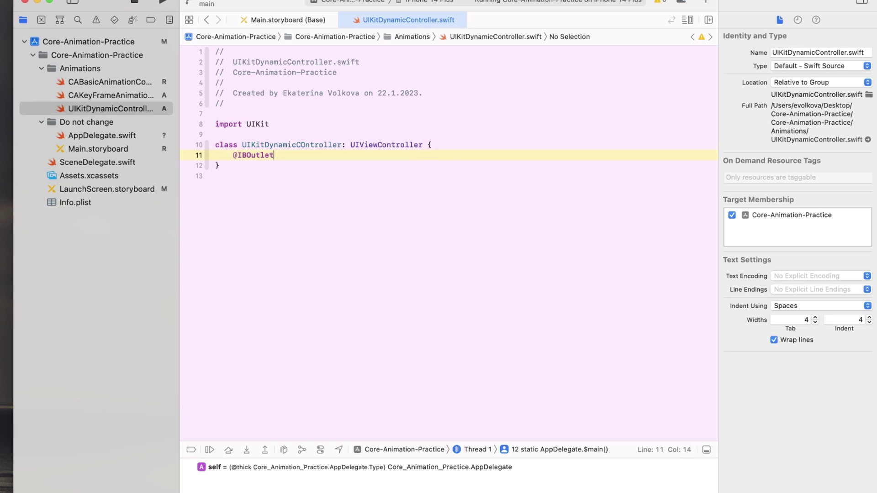
{"action": "type", "text": "we"}
{"action": "type", "text": "k var anchorView"}
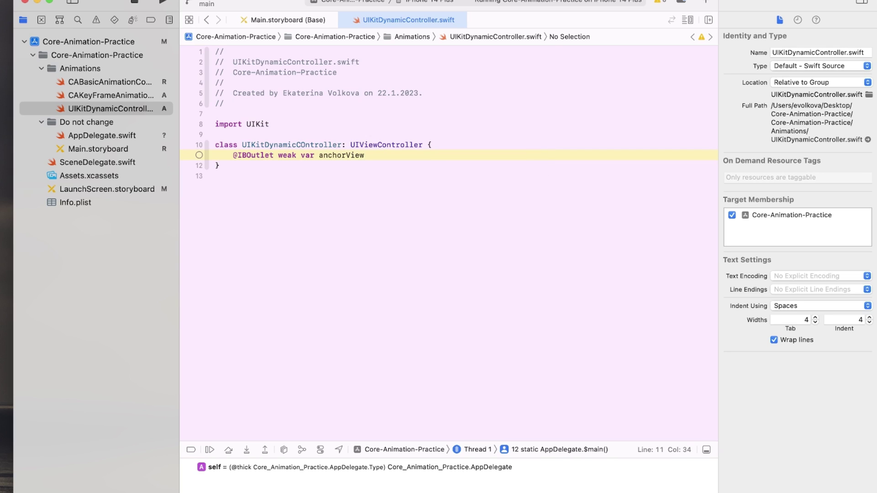
{"action": "type", "text": "UI"}
{"action": "key", "text": "Return"}
{"action": "type", "text": "!"}
{"action": "key", "text": "Return"}
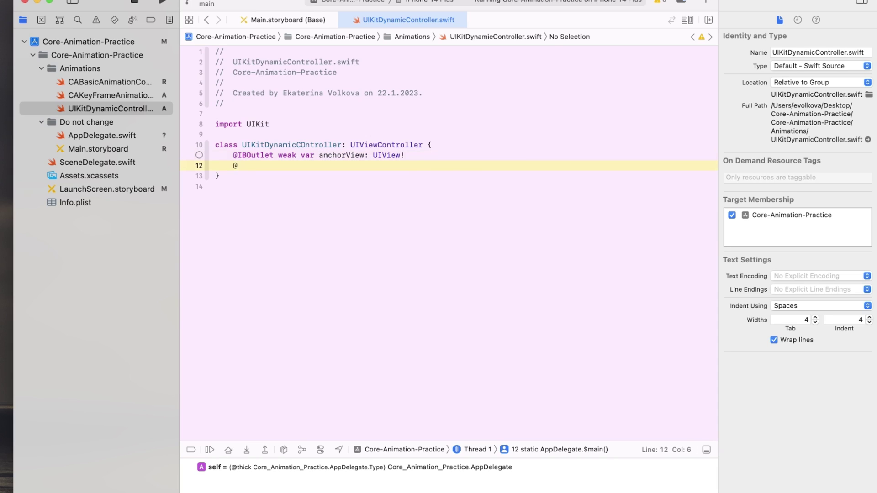
{"action": "type", "text": "IB"}
{"action": "key", "text": "Return"}
{"action": "type", "text": "eak var "}
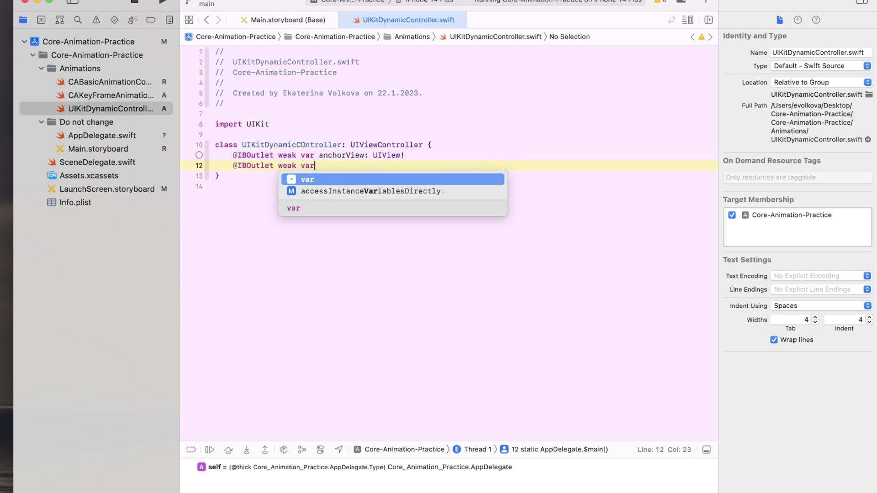
{"action": "type", "text": "animationView"}
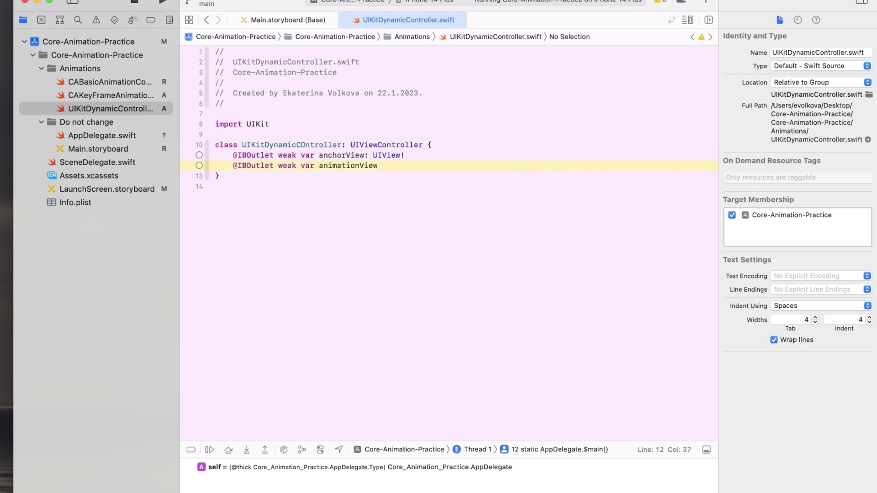
{"action": "type", "text": ": UIView!"}
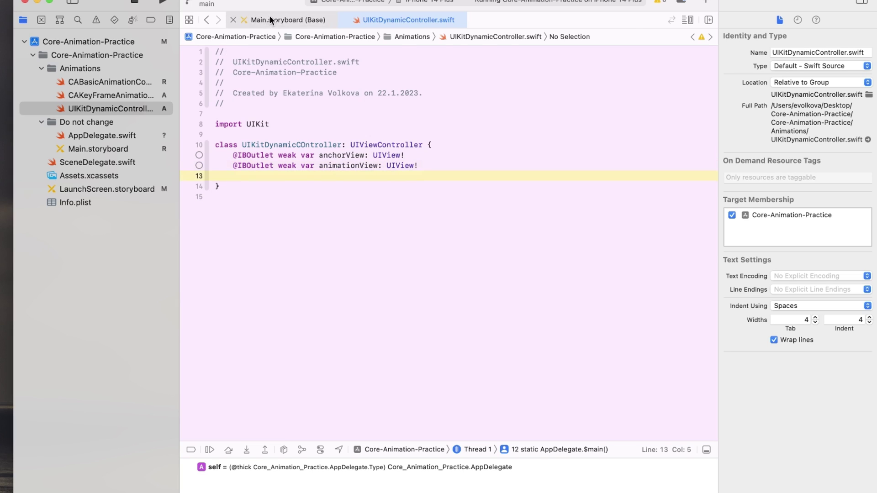
Step: Add a new view controller scene and set its class to UIKitDynamicCOntroller
{"action": "left_click", "coordinate": [269, 19]}
{"action": "key", "text": "super+shift+l"}
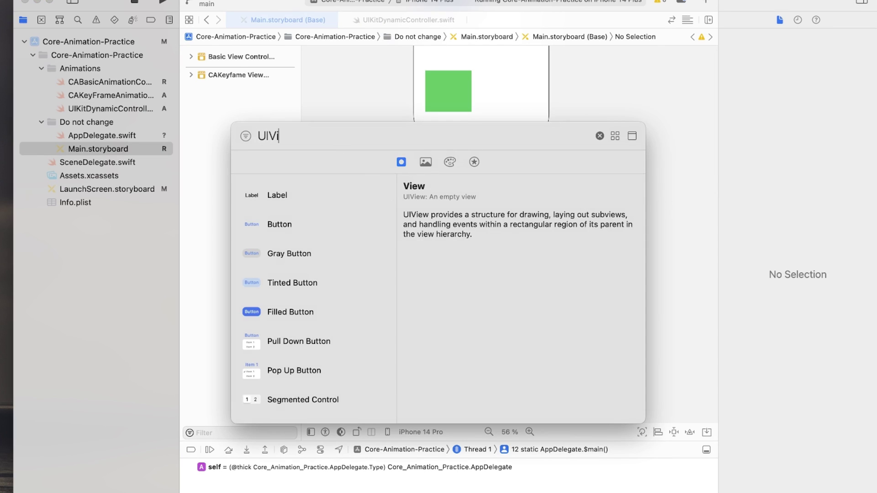
{"action": "type", "text": "ew"}
{"action": "left_click_drag", "start_coordinate": [277, 226], "coordinate": [425, 206]}
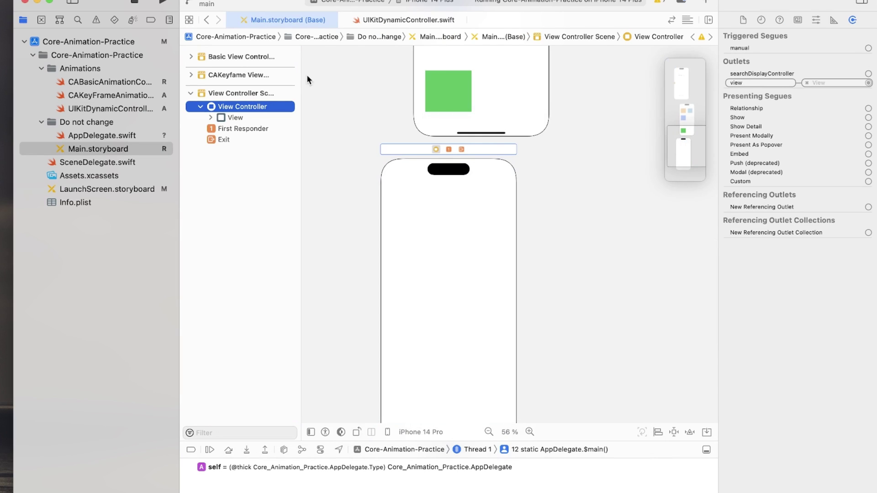
{"action": "left_click", "coordinate": [816, 20]}
{"action": "left_click", "coordinate": [812, 52]}
{"action": "type", "text": "UIKitDynamicController"}
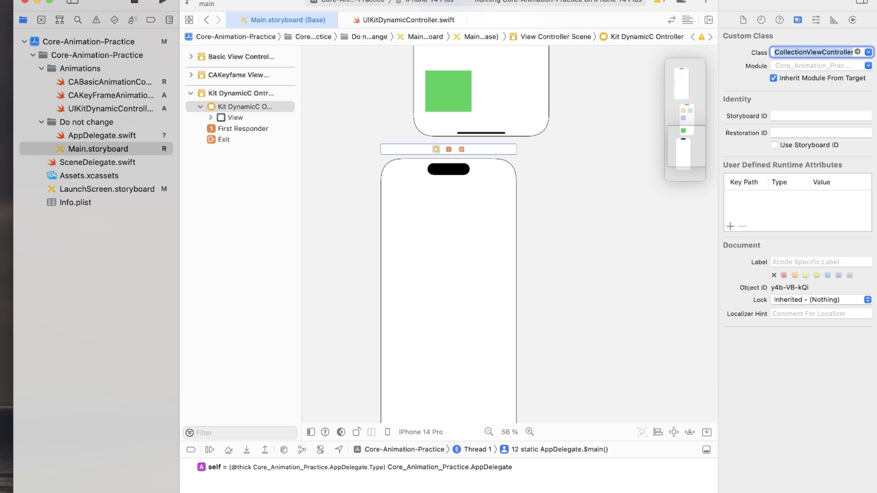
{"action": "type", "text": "tD"}
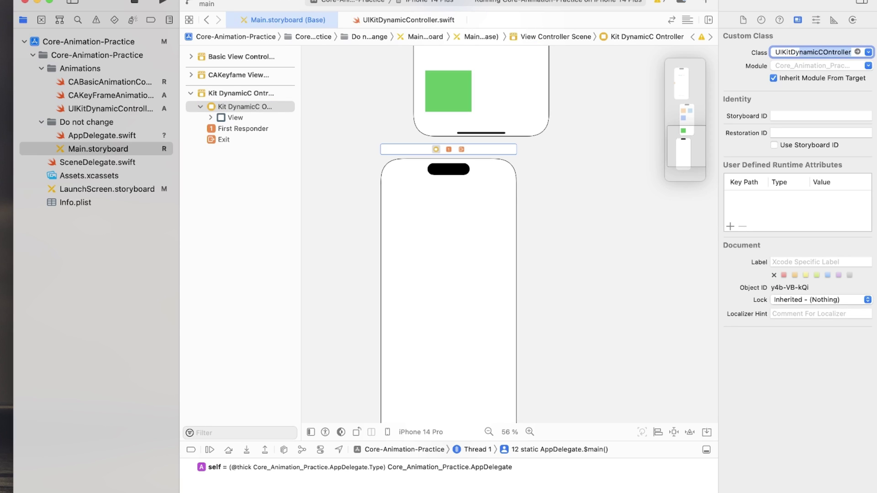
{"action": "left_click", "coordinate": [815, 20]}
{"action": "left_click", "coordinate": [211, 117]}
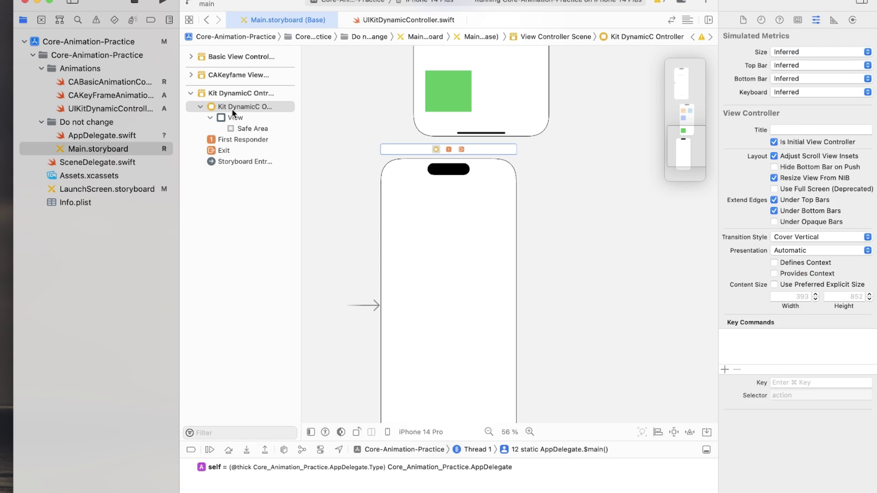
{"action": "left_click", "coordinate": [244, 106]}
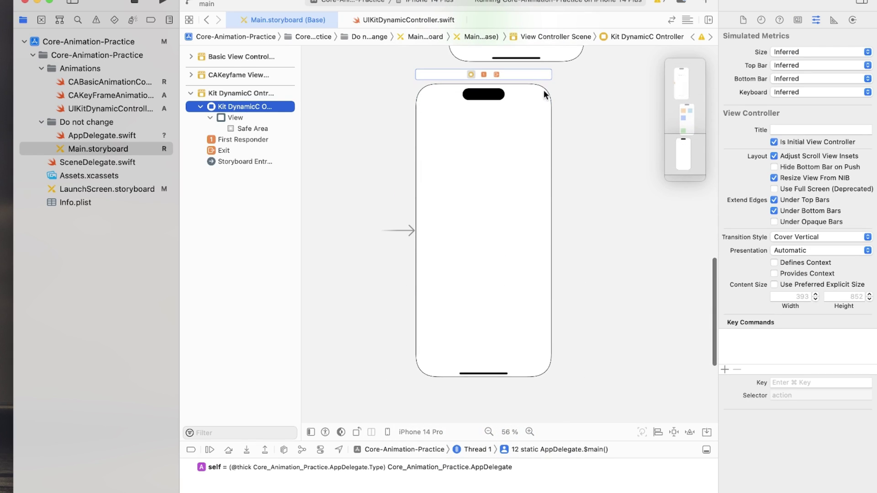
Step: Add an orange view to the scene and name it Animation View
{"action": "left_click", "coordinate": [707, 3]}
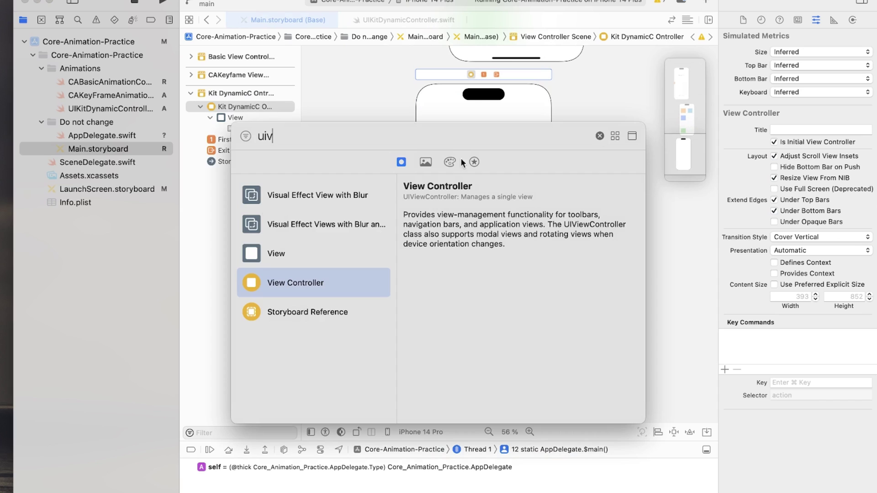
{"action": "mouse_move", "coordinate": [269, 253]}
{"action": "left_mouse_down"}
{"action": "mouse_move", "coordinate": [514, 182]}
{"action": "mouse_move", "coordinate": [468, 172]}
{"action": "mouse_move", "coordinate": [466, 154]}
{"action": "left_mouse_up"}
{"action": "left_click", "coordinate": [789, 136]}
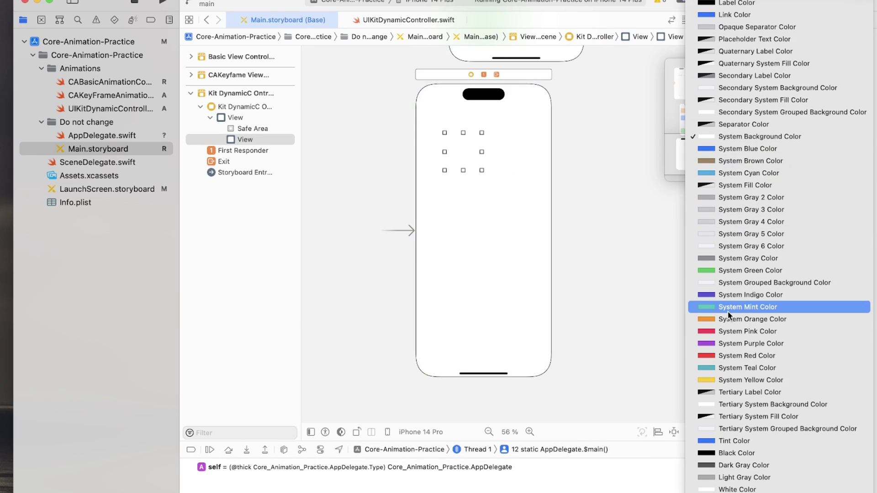
{"action": "left_click", "coordinate": [729, 318]}
{"action": "left_click", "coordinate": [251, 141]}
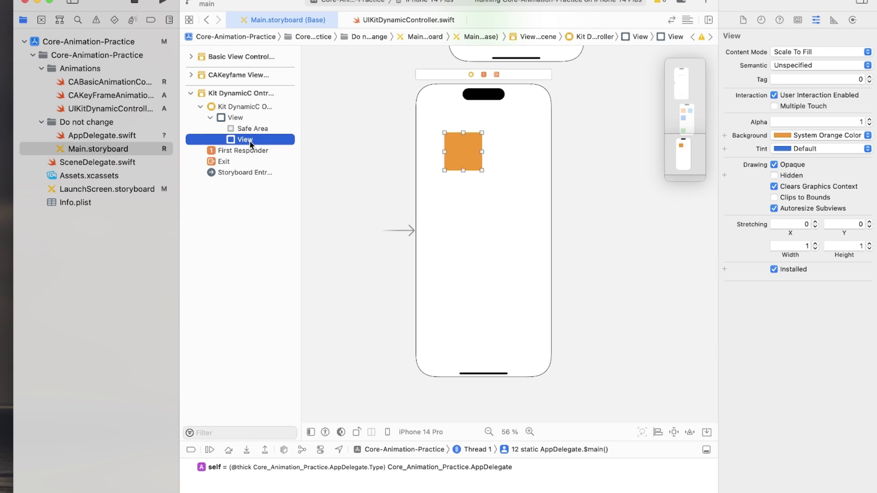
{"action": "key", "text": "Return"}
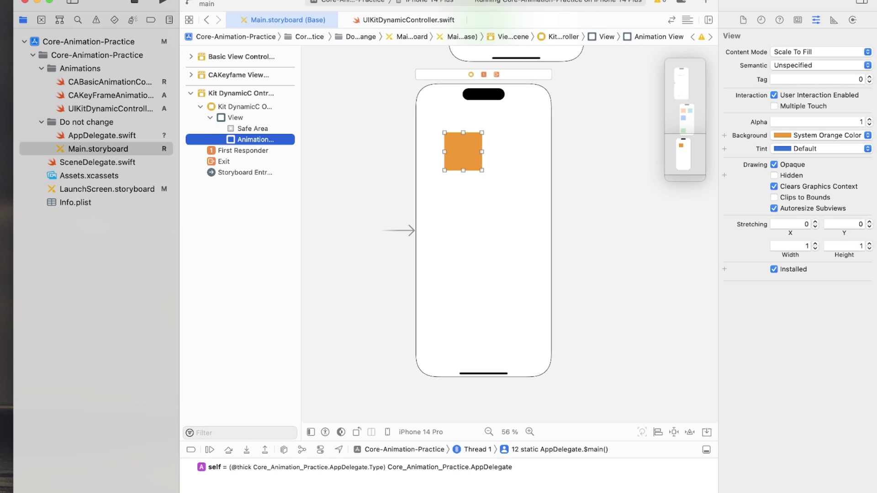
Step: Add a small green view below it and name it Anchor View
{"action": "left_click", "coordinate": [707, 3]}
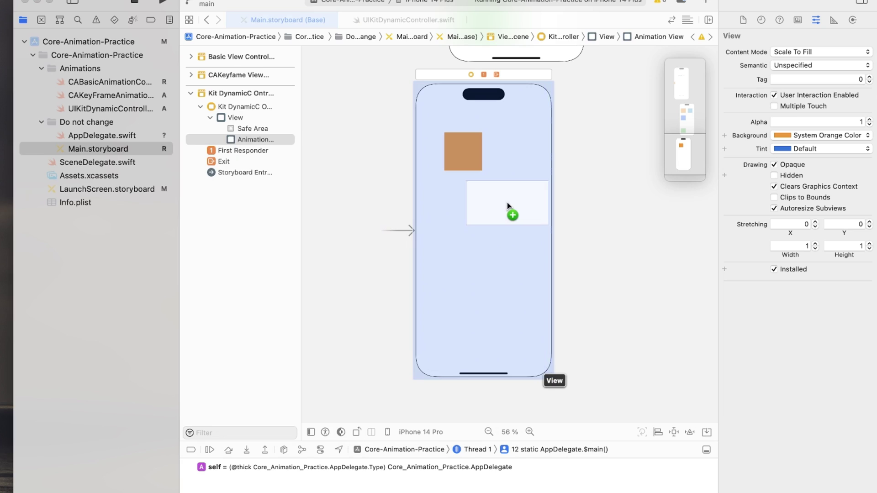
{"action": "mouse_move", "coordinate": [265, 309]}
{"action": "left_mouse_down"}
{"action": "mouse_move", "coordinate": [509, 209]}
{"action": "mouse_move", "coordinate": [488, 200]}
{"action": "left_mouse_up"}
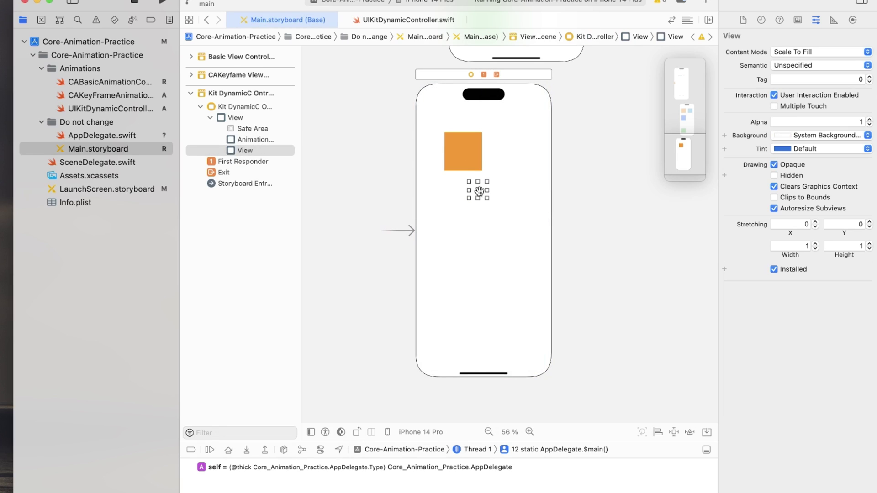
{"action": "left_click", "coordinate": [821, 135]}
{"action": "left_click", "coordinate": [755, 257]}
{"action": "left_click", "coordinate": [240, 151]}
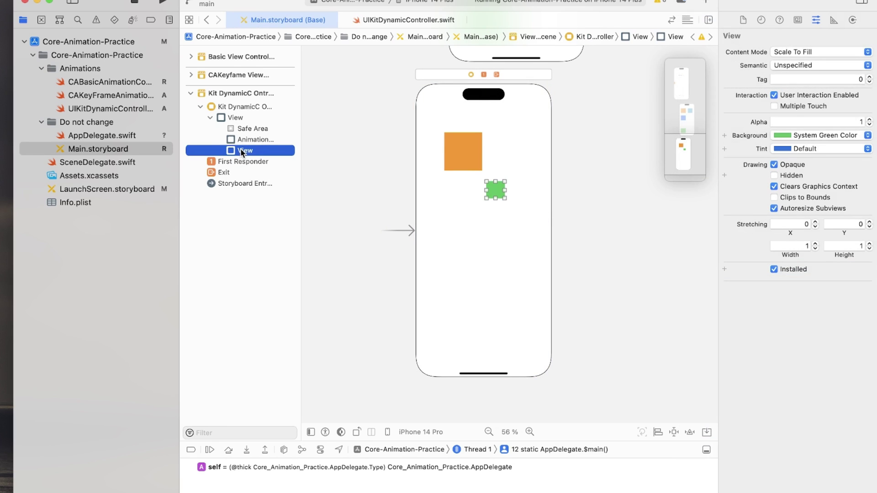
{"action": "key", "text": "Return"}
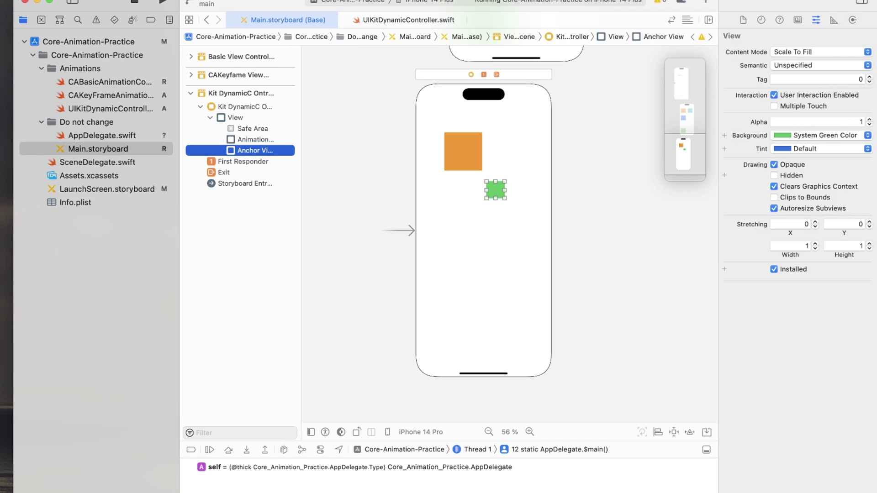
Step: In the assistant editor, link anchorView to Anchor View and animationView to Animation View
{"action": "key", "text": "ctrl+super+t"}
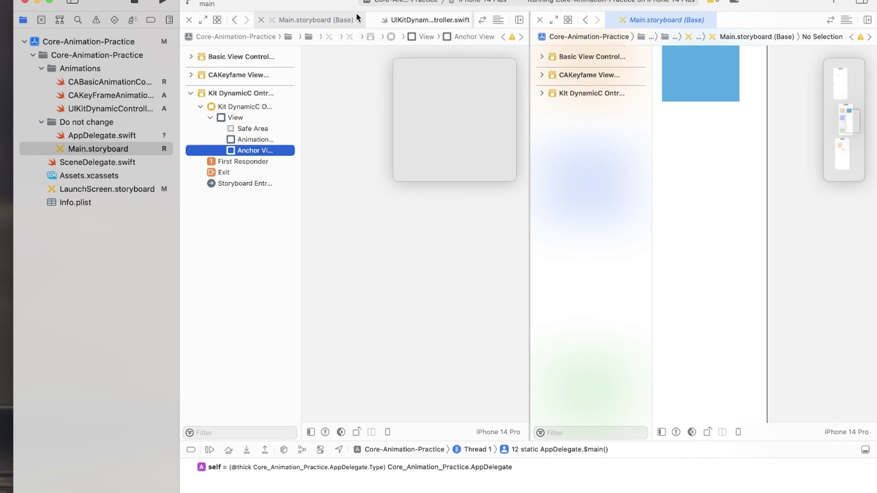
{"action": "left_click", "coordinate": [419, 20]}
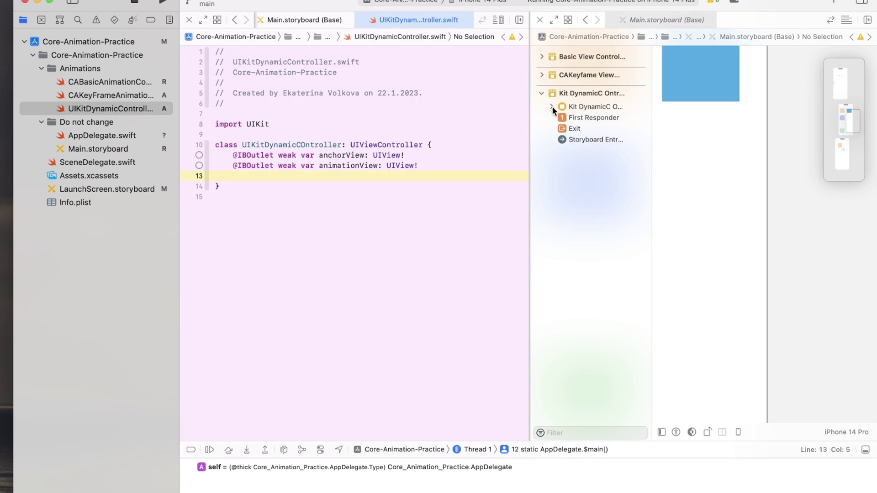
{"action": "left_click", "coordinate": [553, 106]}
{"action": "left_click", "coordinate": [561, 118]}
{"action": "left_click_drag", "start_coordinate": [199, 155], "coordinate": [592, 151]}
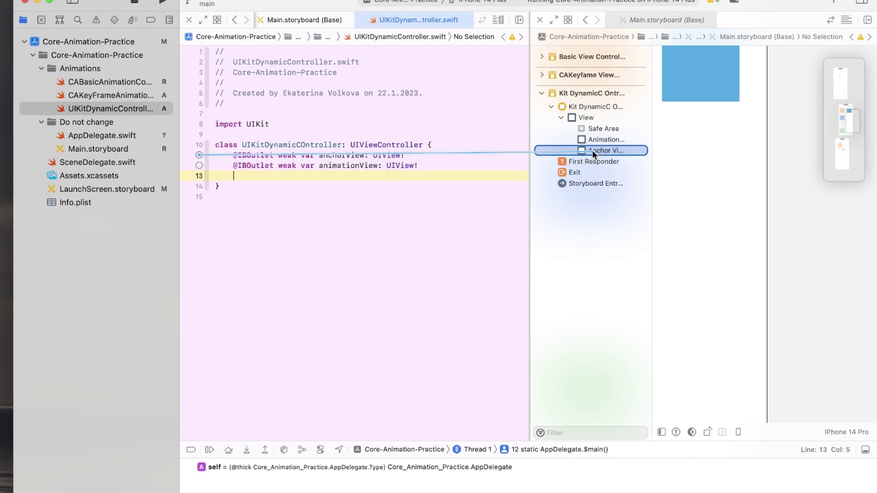
{"action": "left_click_drag", "start_coordinate": [199, 165], "coordinate": [605, 139]}
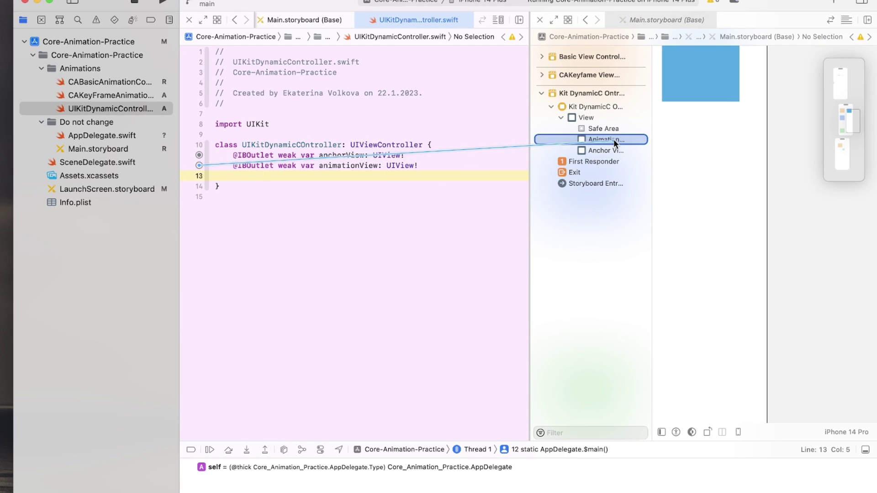
Step: Declare animator: UIDynamicAnimator!, gravity: UIGravityBehavior! and attachment: UIAttachmentBehavior! below the outlets
{"action": "left_click", "coordinate": [540, 19]}
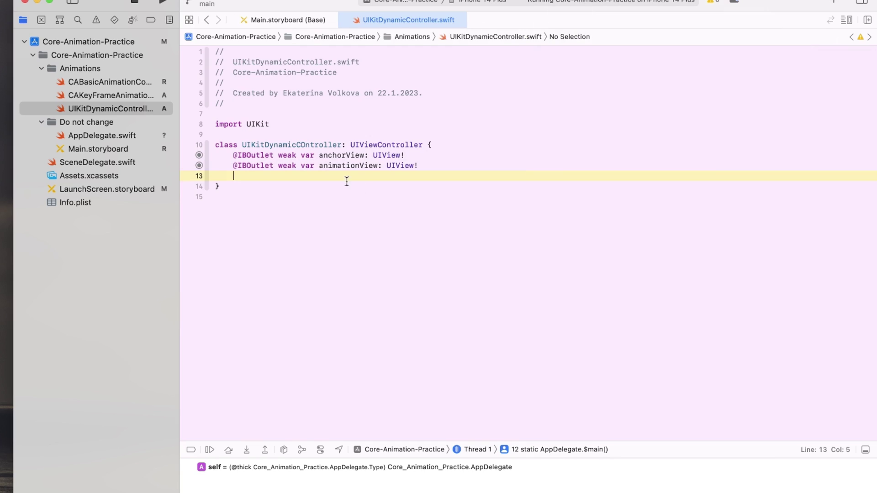
{"action": "key", "text": "Return"}
{"action": "type", "text": "var animator"}
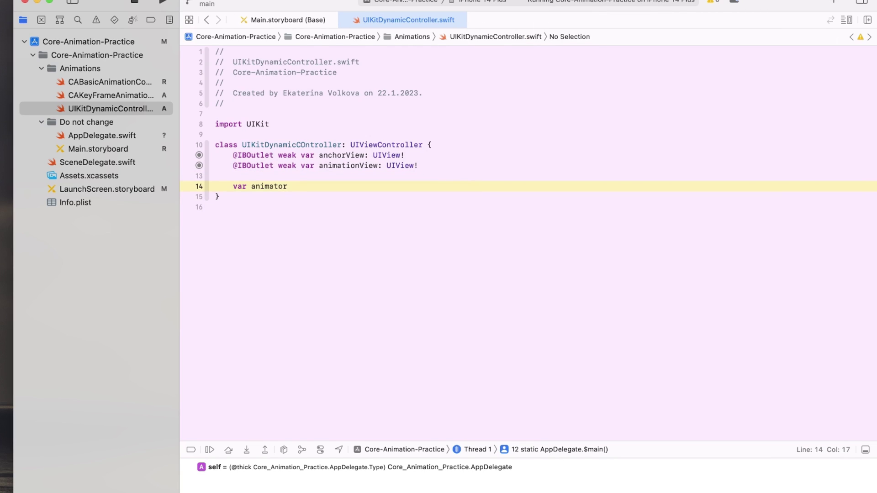
{"action": "type", "text": ": UIDy"}
{"action": "key", "text": "Return"}
{"action": "type", "text": "!"}
{"action": "type", "text": "ar gravity:"}
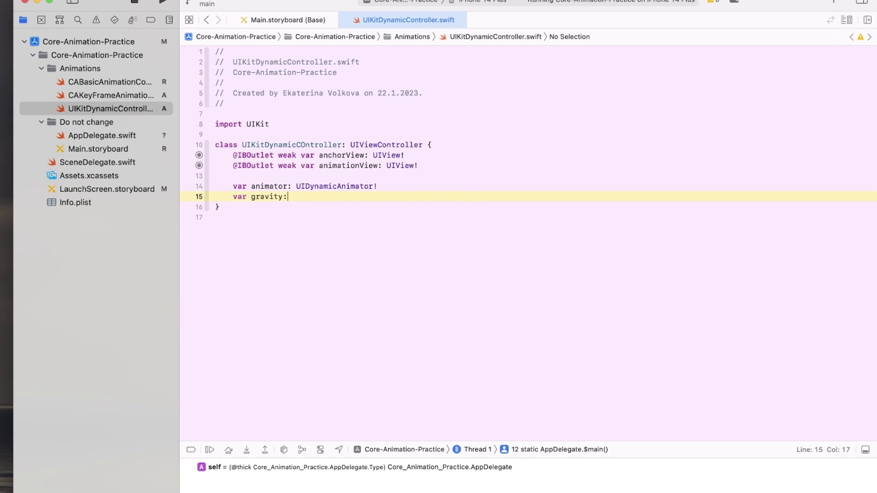
{"action": "type", "text": " UIGr"}
{"action": "key", "text": "Return"}
{"action": "type", "text": "!"}
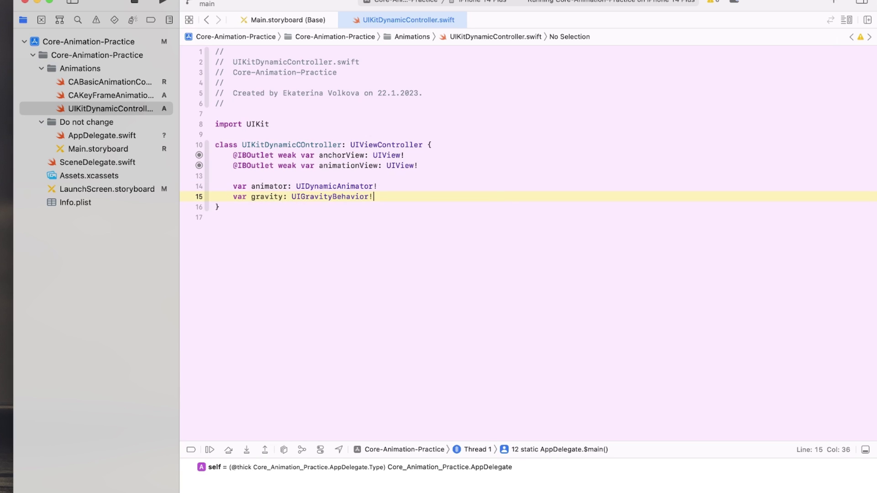
{"action": "type", "text": "var attachment: "}
{"action": "type", "text": "UIAtta"}
{"action": "key", "text": "Return"}
{"action": "type", "text": "!"}
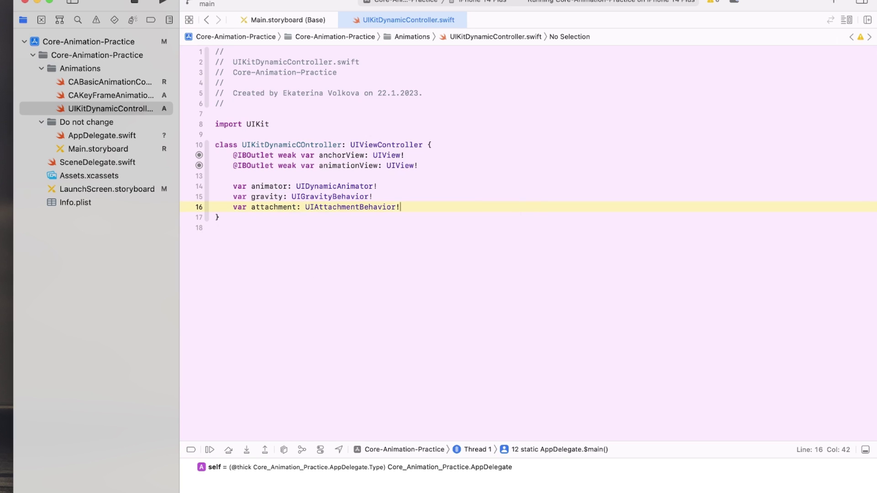
{"action": "type", "text": "override func"}
{"action": "type", "text": "vi"}
Step: Override viewDidLoad and create the animator with the view as its reference view
{"action": "key", "text": "Return"}
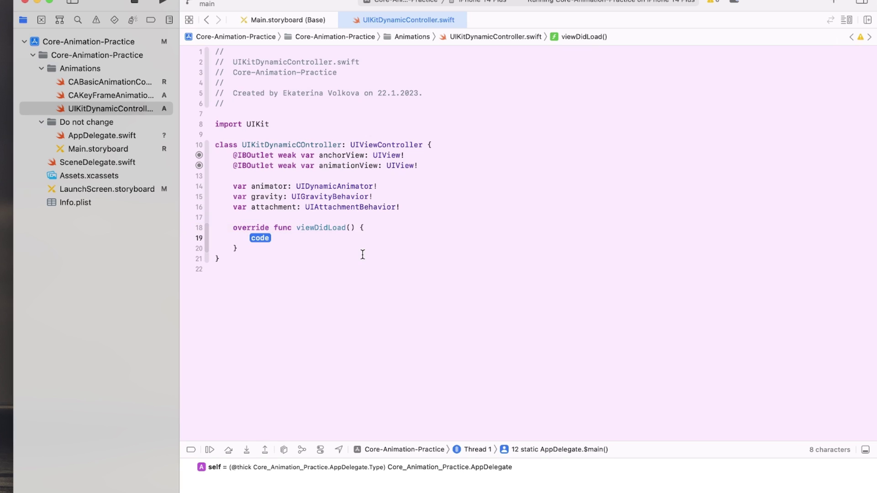
{"action": "type", "text": "ani"}
{"action": "key", "text": "Down"}
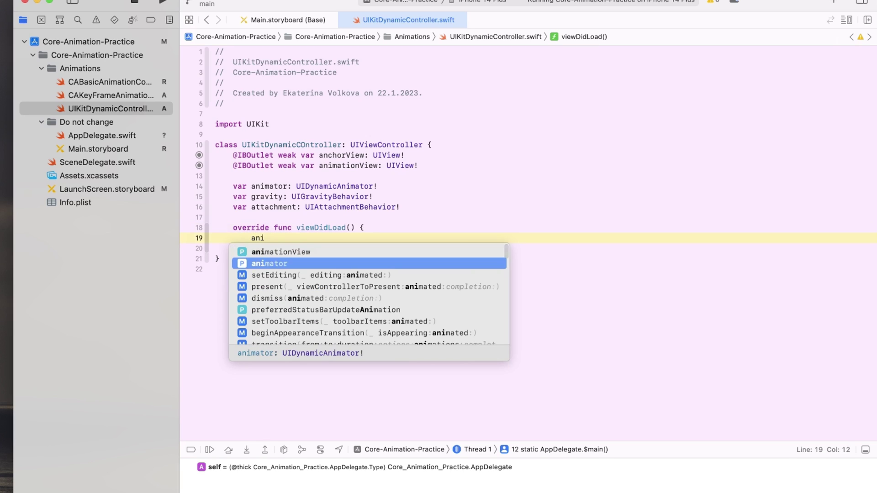
{"action": "key", "text": "Return"}
{"action": "type", "text": "UIDy"}
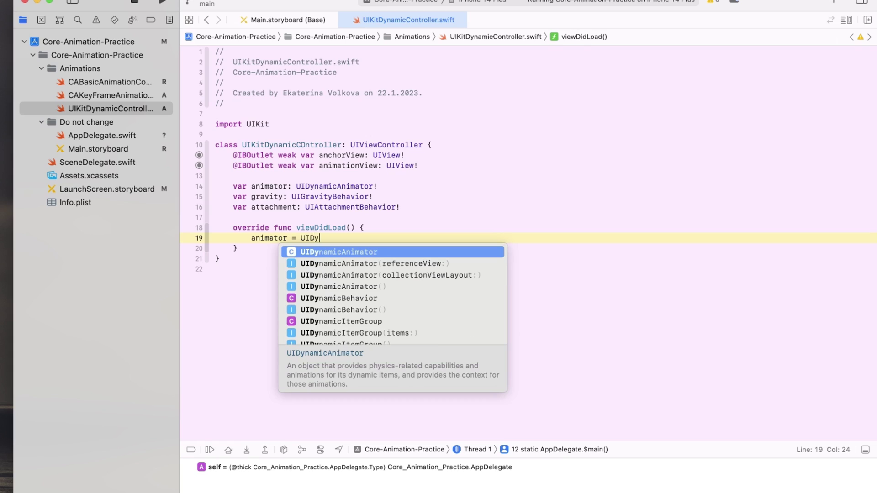
{"action": "key", "text": "Down"}
{"action": "key", "text": "Return"}
{"action": "type", "text": "v"}
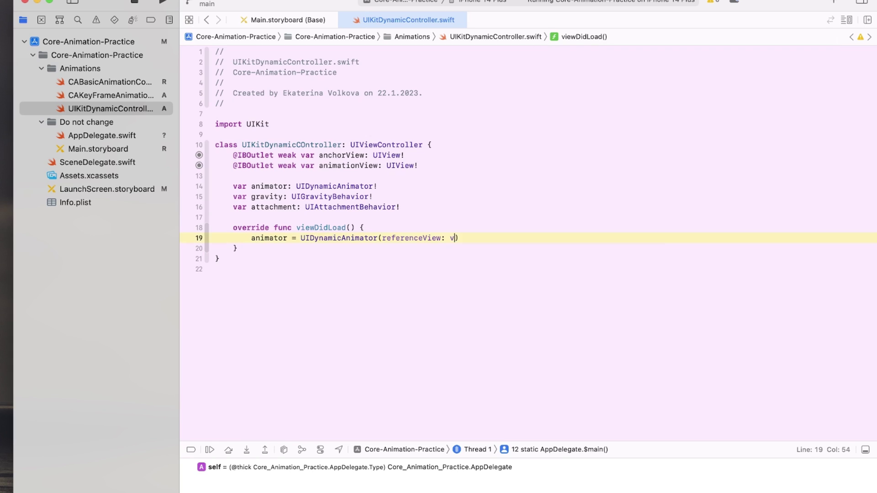
{"action": "type", "text": "iew"}
{"action": "key", "text": "Return"}
{"action": "type", "text": "gravity"}
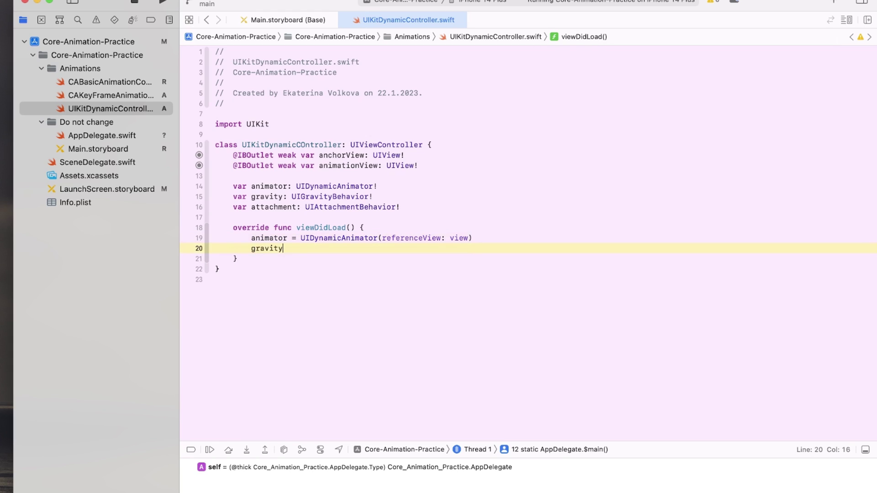
{"action": "type", "text": " = UI"}
Step: Create the gravity behavior with animationView as its item
{"action": "key", "text": "Return"}
{"action": "type", "text": "(i"}
{"action": "key", "text": "Return"}
{"action": "type", "text": "a"}
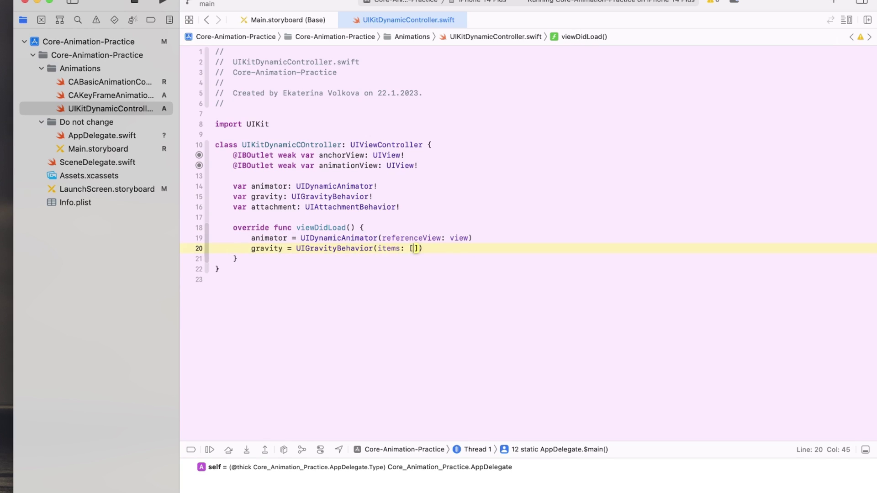
{"action": "type", "text": "n"}
{"action": "key", "text": "Return"}
{"action": "type", "text": "ima"}
{"action": "key", "text": "Return"}
Step: Create the attachment from animationView to an anchor at anchorView's center
{"action": "key", "text": "Return"}
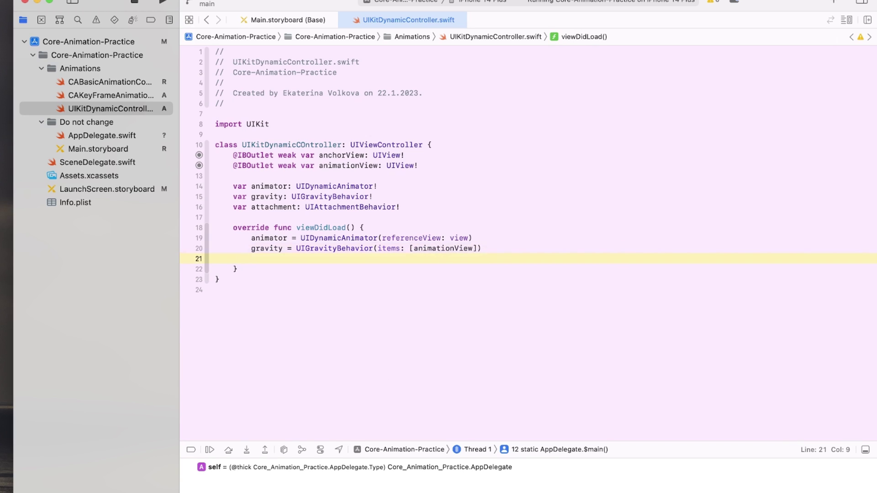
{"action": "type", "text": "attach"}
{"action": "key", "text": "Return"}
{"action": "type", "text": "= U"}
{"action": "type", "text": "IAtta"}
{"action": "key", "text": "Return"}
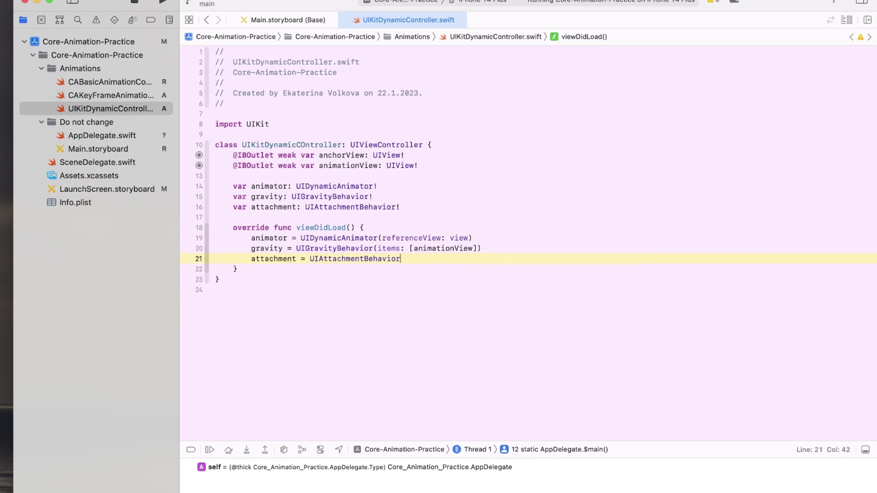
{"action": "type", "text": "(ite"}
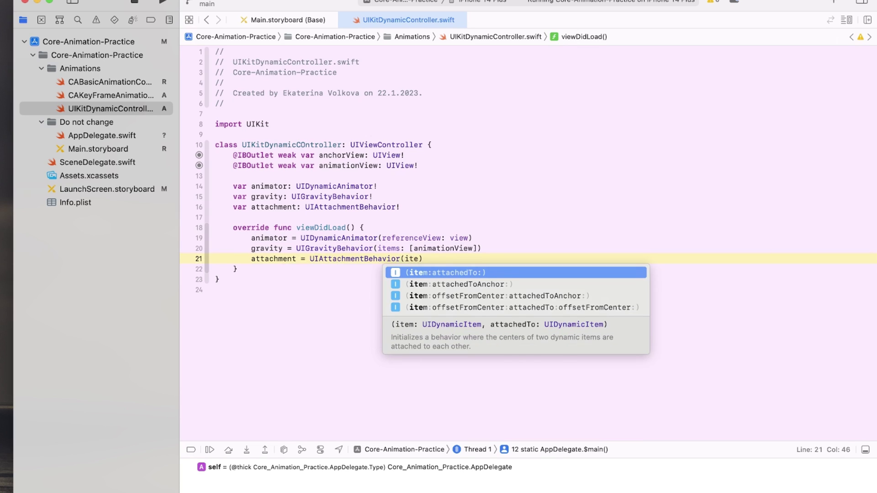
{"action": "key", "text": "Return"}
{"action": "type", "text": "an"}
{"action": "key", "text": "Down"}
{"action": "key", "text": "Down"}
{"action": "key", "text": "Return"}
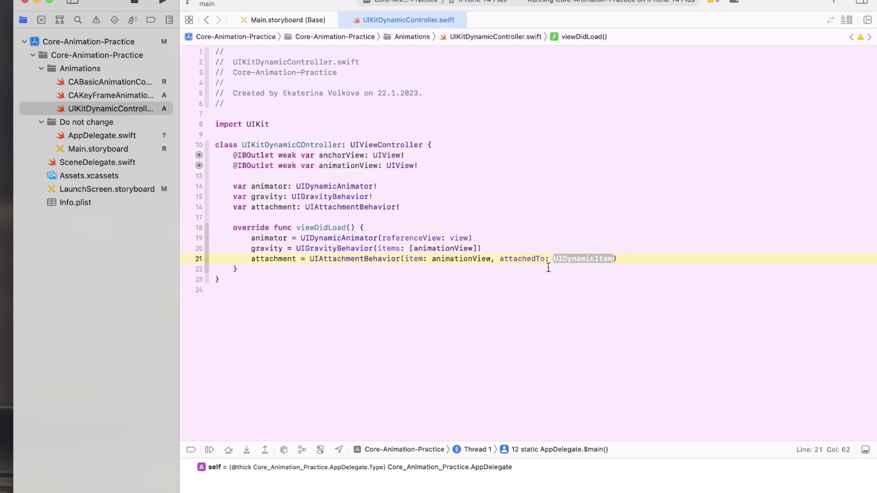
{"action": "key", "text": "BackSpace"}
{"action": "key", "text": "Return"}
{"action": "key", "text": "Tab"}
{"action": "key", "text": "BackSpace"}
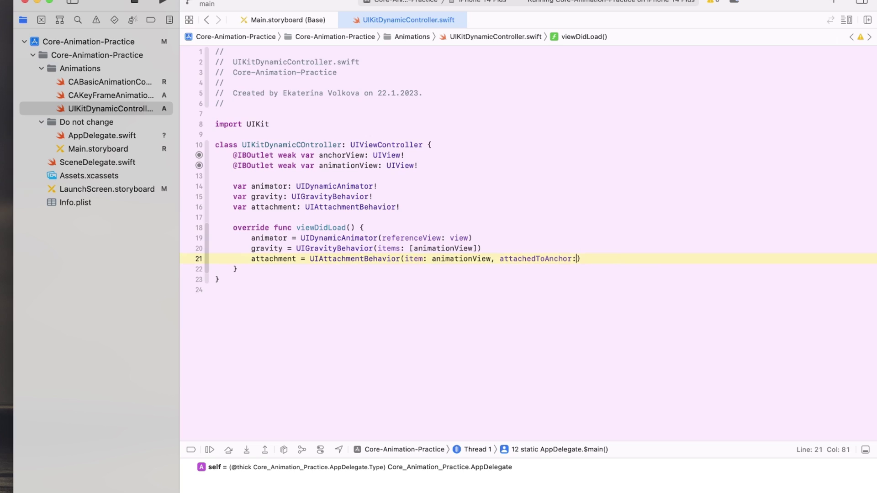
{"action": "type", "text": "chorView.center"}
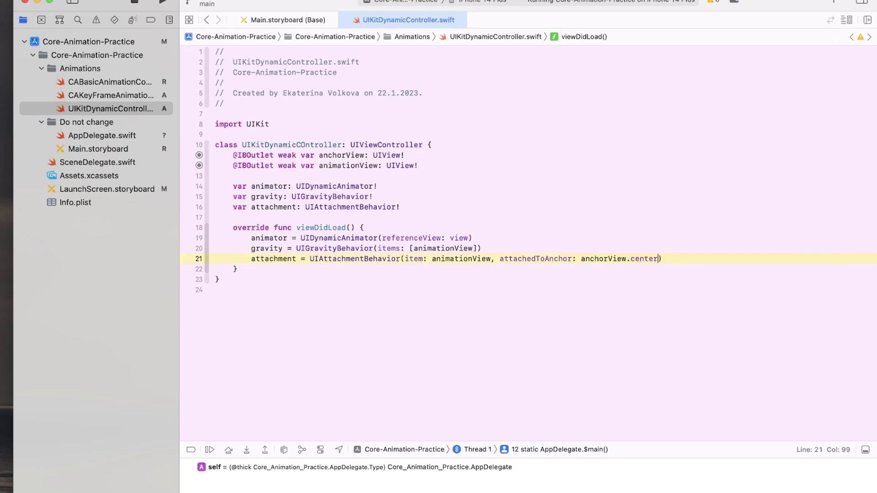
{"action": "key", "text": "Return"}
Step: Set the attachment's length to 150 and damping to 4
{"action": "key", "text": "Return"}
{"action": "type", "text": "attachment.l"}
{"action": "key", "text": "Return"}
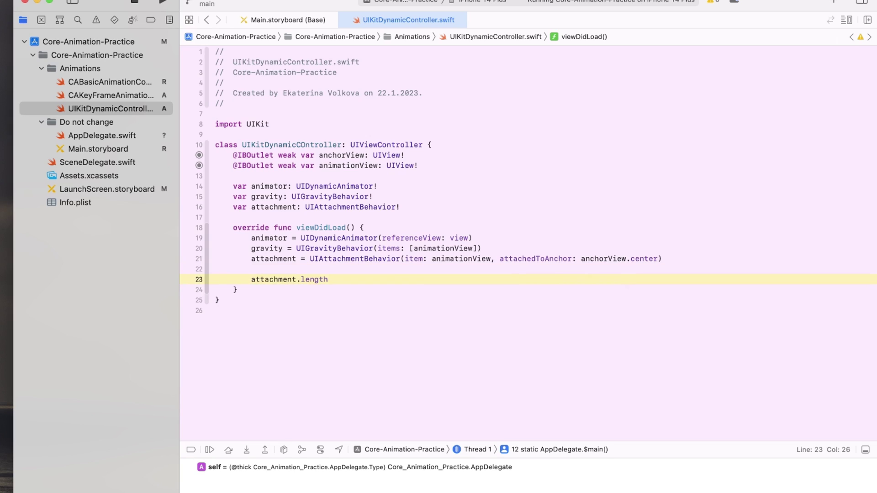
{"action": "key", "text": "Return"}
{"action": "type", "text": "a"}
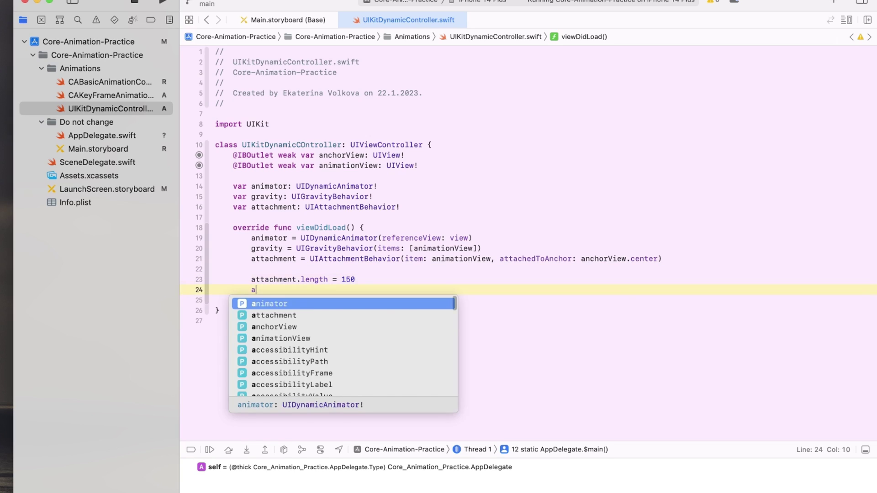
{"action": "type", "text": "ttachment.d"}
{"action": "key", "text": "Return"}
{"action": "type", "text": "= "}
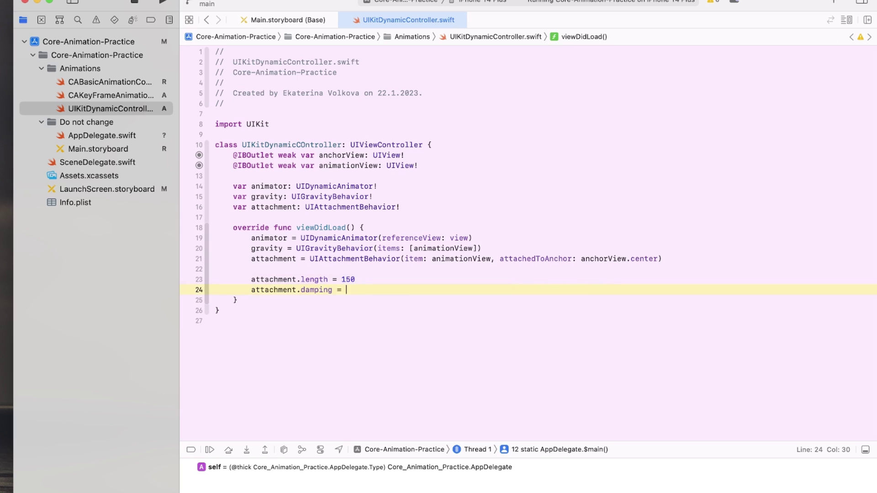
{"action": "type", "text": "4"}
{"action": "key", "text": "Return"}
Step: Add the gravity and attachment behaviors to the animator
{"action": "key", "text": "Return"}
{"action": "type", "text": "animator.add"}
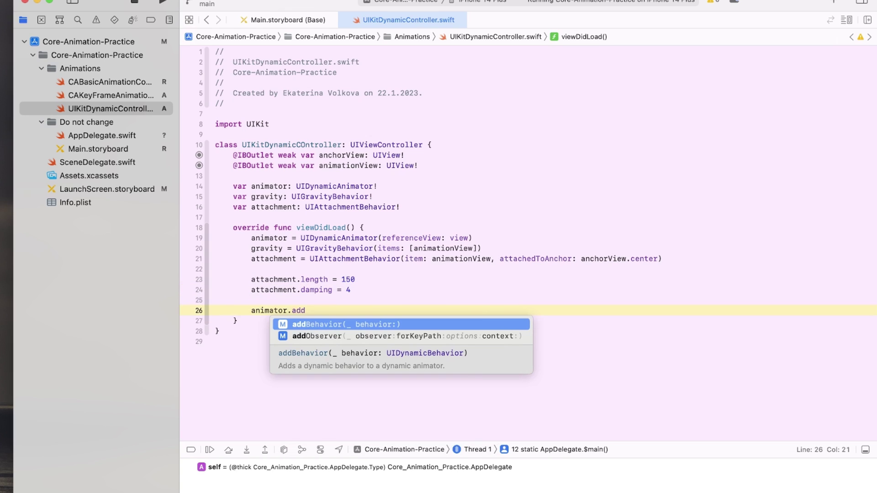
{"action": "key", "text": "Return"}
{"action": "type", "text": "g"}
{"action": "key", "text": "Return"}
{"action": "key", "text": "Return"}
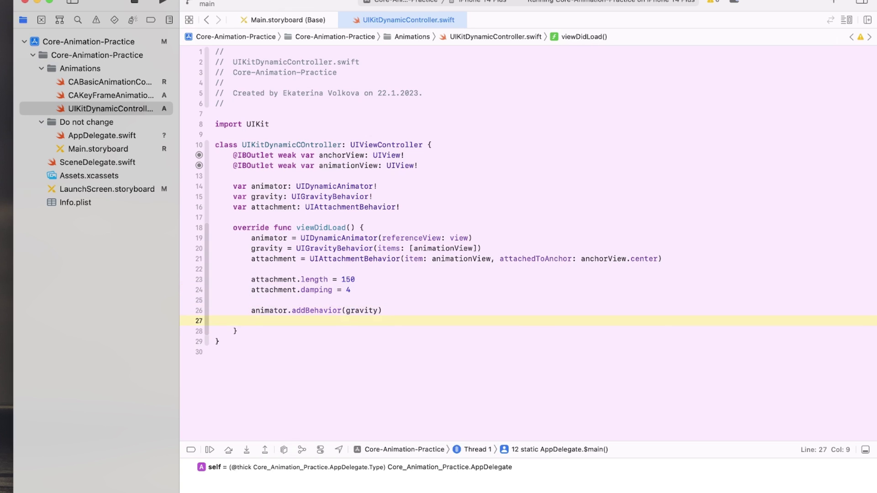
{"action": "type", "text": "ani"}
{"action": "key", "text": "Return"}
{"action": "type", "text": ".add"}
{"action": "key", "text": "Return"}
{"action": "type", "text": "att"}
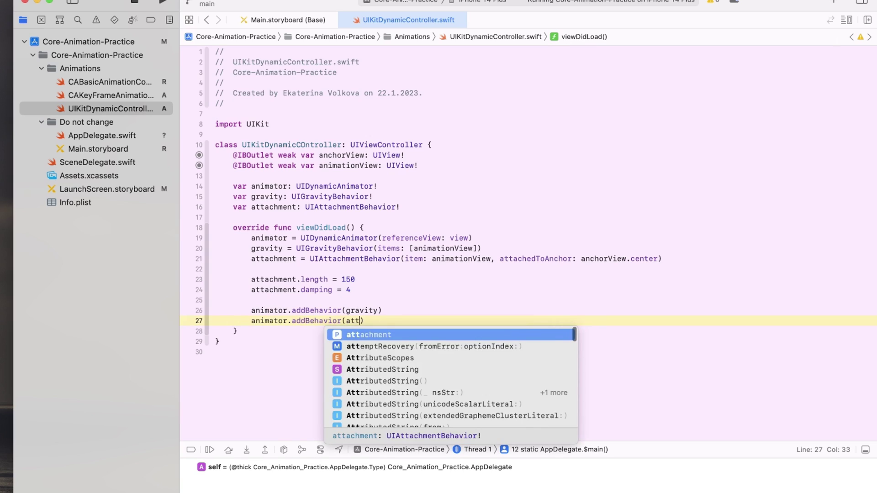
{"action": "key", "text": "Return"}
{"action": "key", "text": "Return"}
{"action": "key", "text": "BackSpace"}
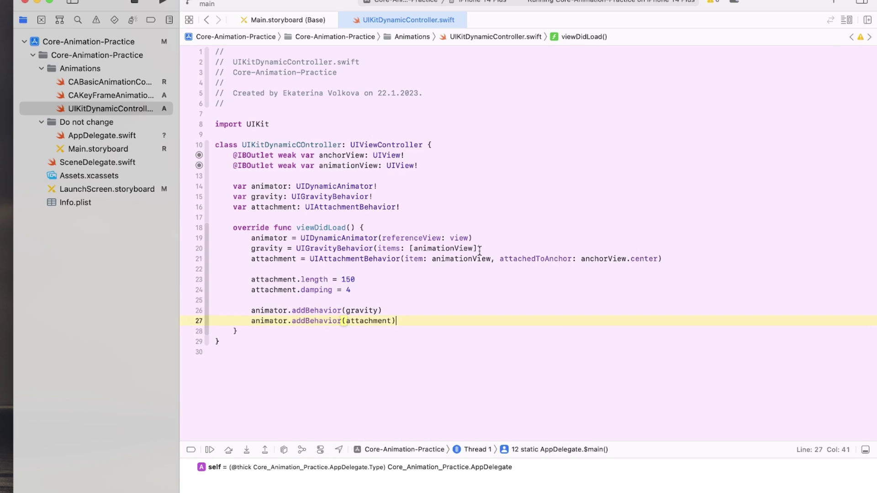
{"action": "key", "text": "Down"}
{"action": "key", "text": "Return"}
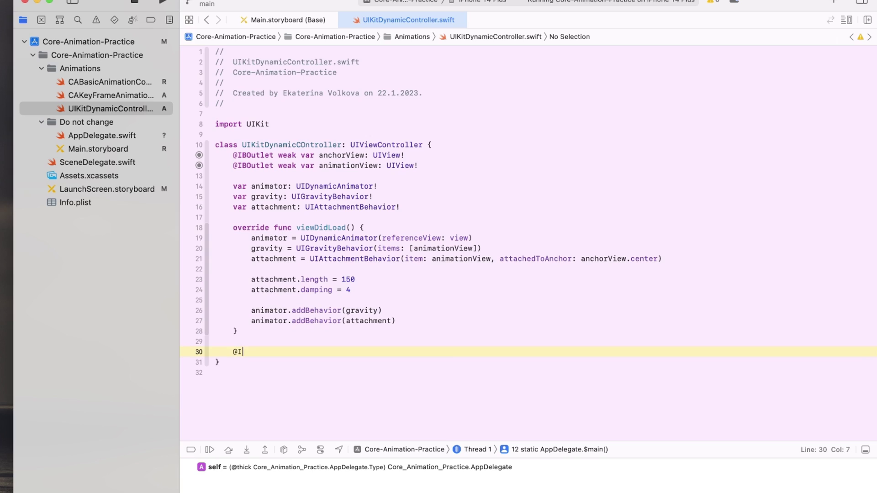
{"action": "type", "text": "B"}
{"action": "key", "text": "Return"}
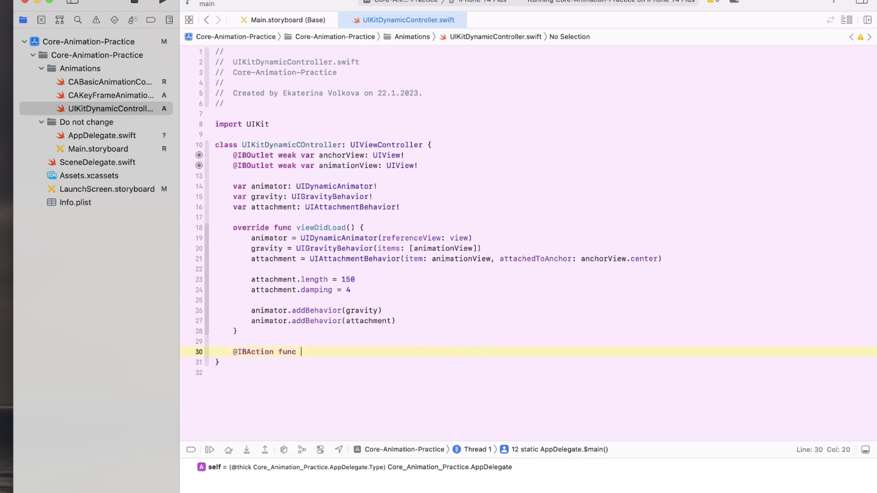
{"action": "type", "text": "panGestireHandler)"}
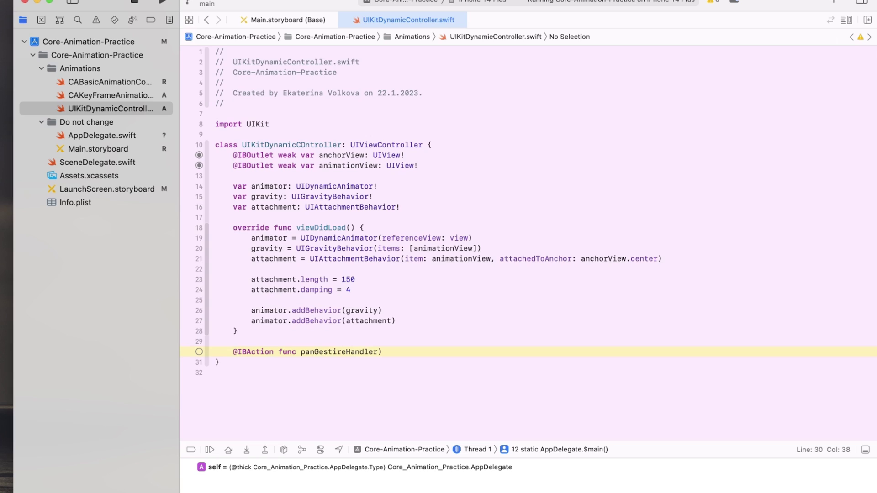
{"action": "scroll", "coordinate": [241, 293], "scroll_direction": "down", "scroll_amount": 5}
Step: Write panGestureHandler(UIPanGestureRecognizer) setting anchorView.center to the pan location
{"action": "key", "text": "BackSpace"}
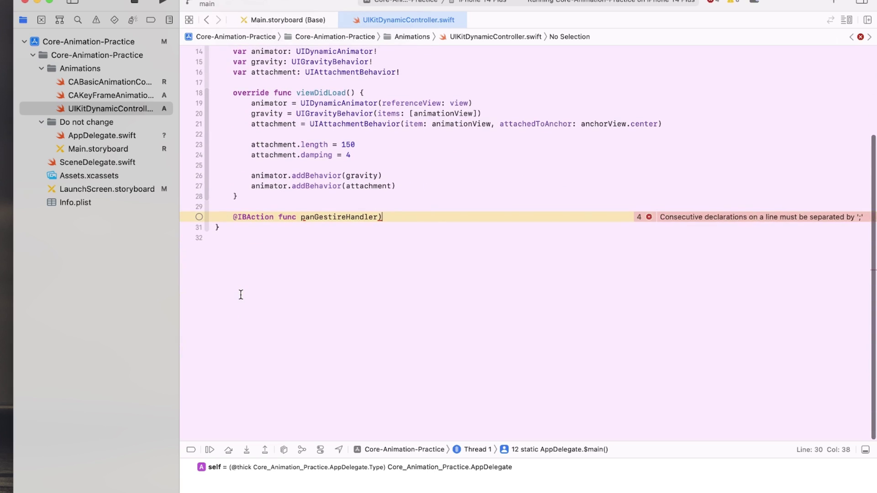
{"action": "type", "text": "_ sender: "}
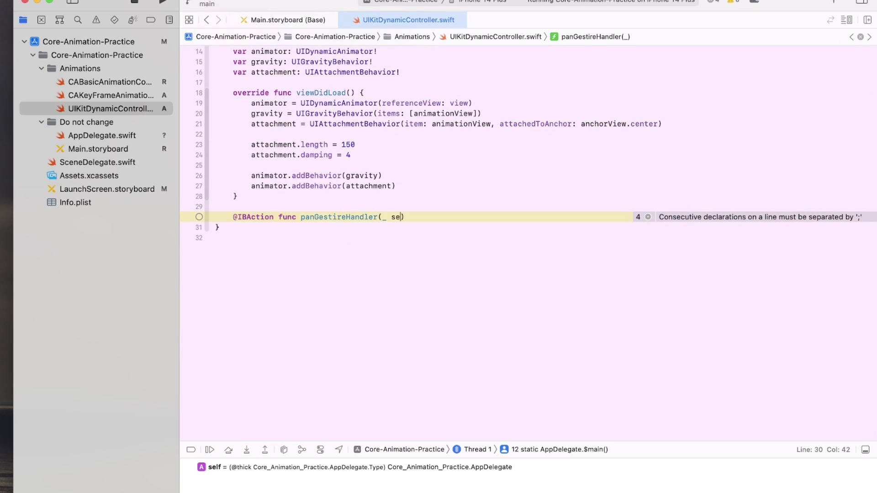
{"action": "type", "text": "UI"}
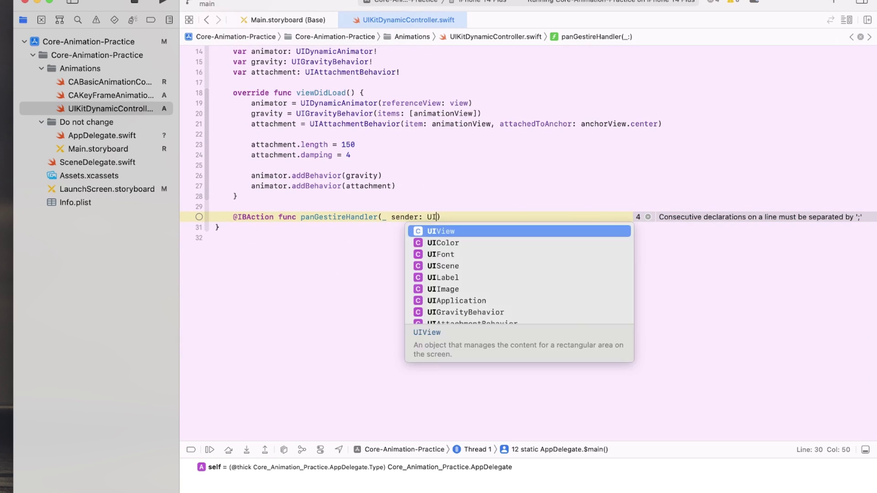
{"action": "type", "text": "P"}
{"action": "key", "text": "Return"}
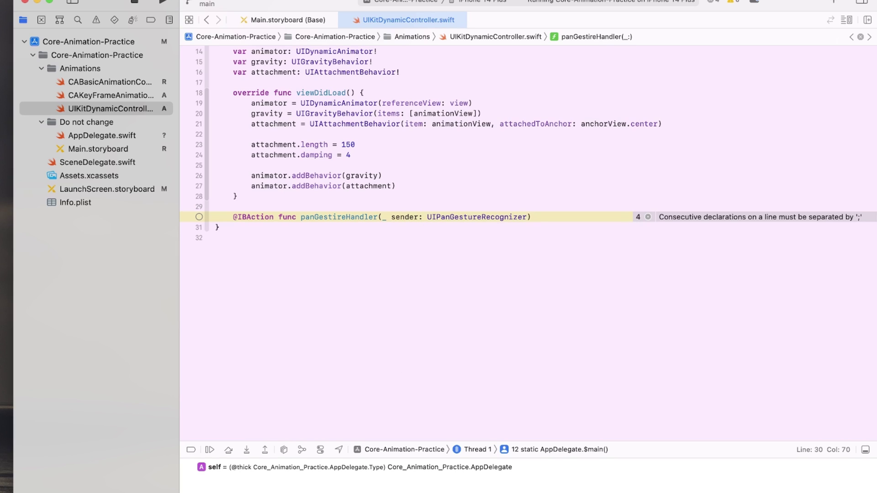
{"action": "type", "text": "{"}
{"action": "key", "text": "Return"}
{"action": "type", "text": "an"}
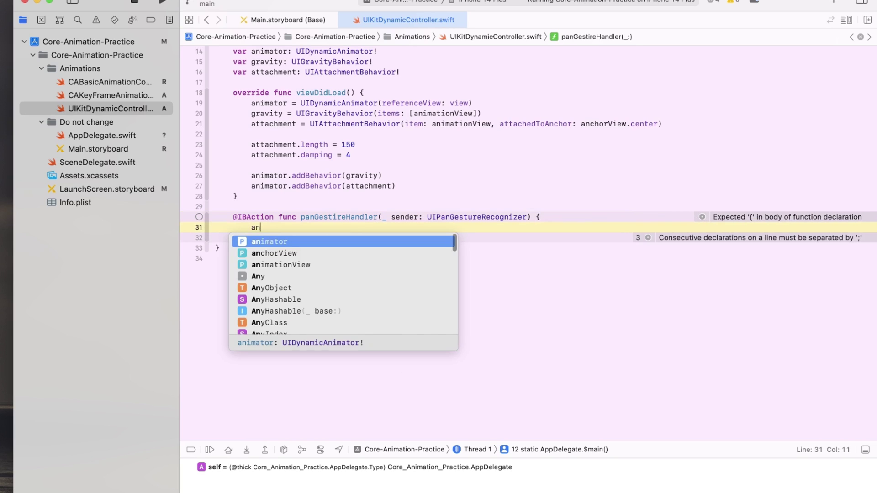
{"action": "type", "text": "ch"}
{"action": "key", "text": "Return"}
{"action": "type", "text": ".c"}
{"action": "key", "text": "Return"}
{"action": "type", "text": "= "}
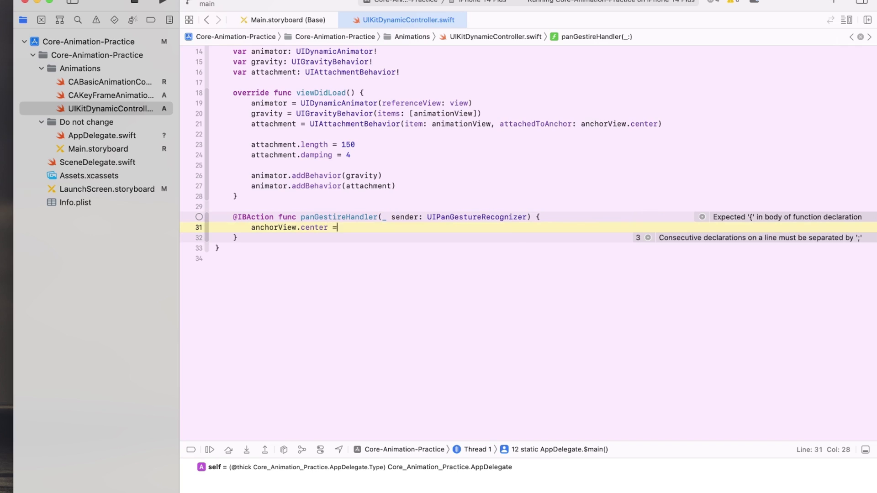
{"action": "type", "text": "se"}
{"action": "key", "text": "Down"}
{"action": "key", "text": "Return"}
{"action": "type", "text": ".l"}
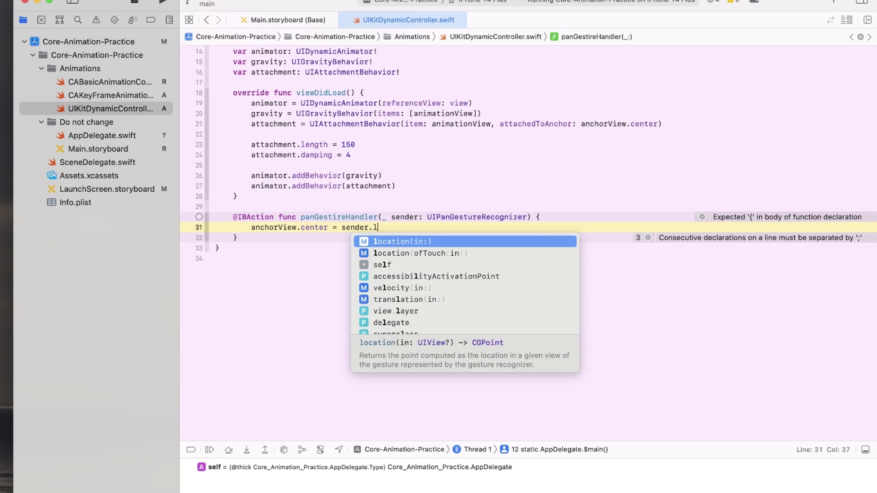
{"action": "key", "text": "Return"}
{"action": "type", "text": "self.view"}
Step: Set attachment.anchorPoint to sender.location(in: self.view) and rerun the app
{"action": "key", "text": "Return"}
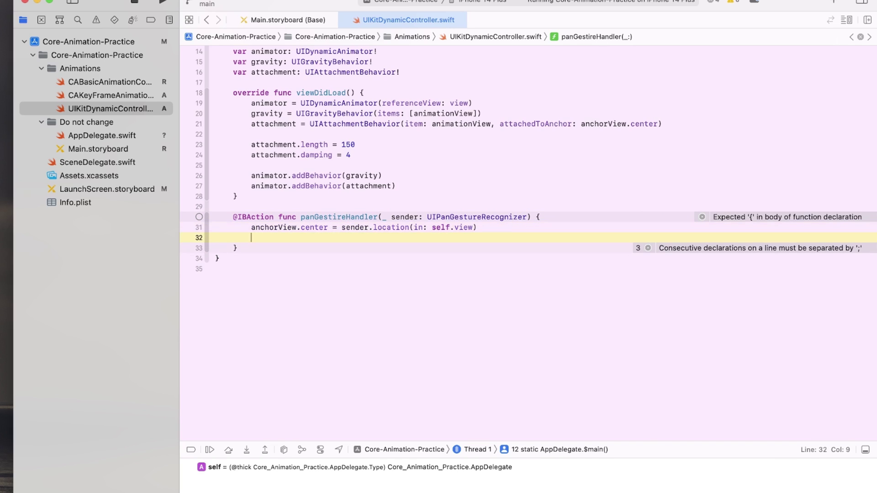
{"action": "type", "text": "att"}
{"action": "key", "text": "Return"}
{"action": "type", "text": ".anc"}
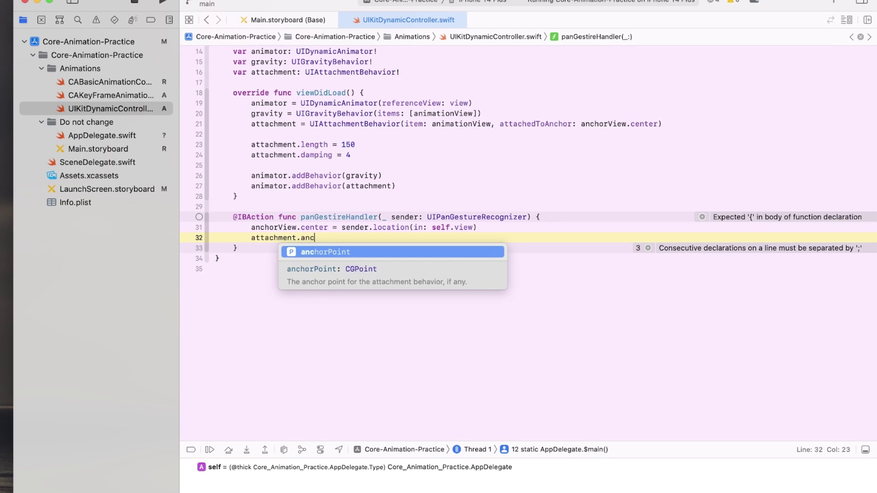
{"action": "key", "text": "Return"}
{"action": "type", "text": "= se"}
{"action": "key", "text": "Down"}
{"action": "key", "text": "Return"}
{"action": "type", "text": "."}
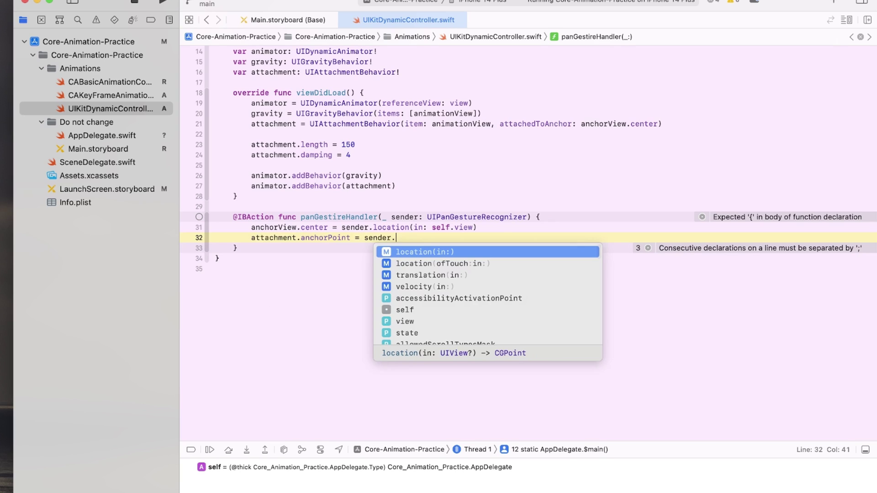
{"action": "type", "text": "l"}
{"action": "key", "text": "Return"}
{"action": "key", "text": "BackSpace"}
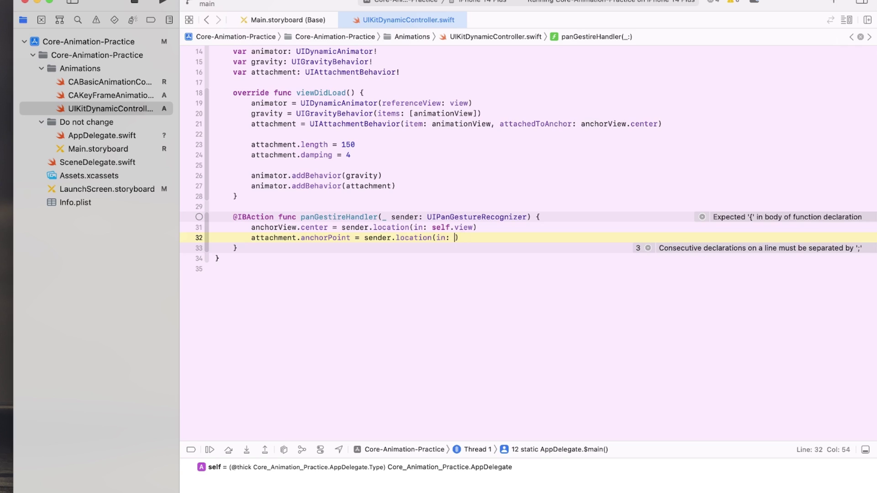
{"action": "type", "text": "s"}
{"action": "key", "text": "Return"}
{"action": "type", "text": ".v"}
{"action": "key", "text": "Return"}
{"action": "scroll", "coordinate": [186, 293], "scroll_direction": "up", "scroll_amount": 3}
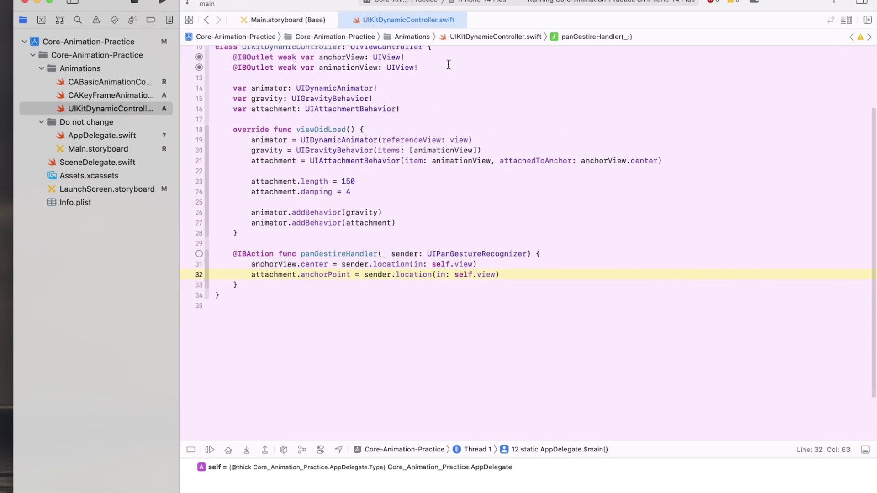
{"action": "key", "text": "super+r"}
{"action": "key", "text": "Return"}
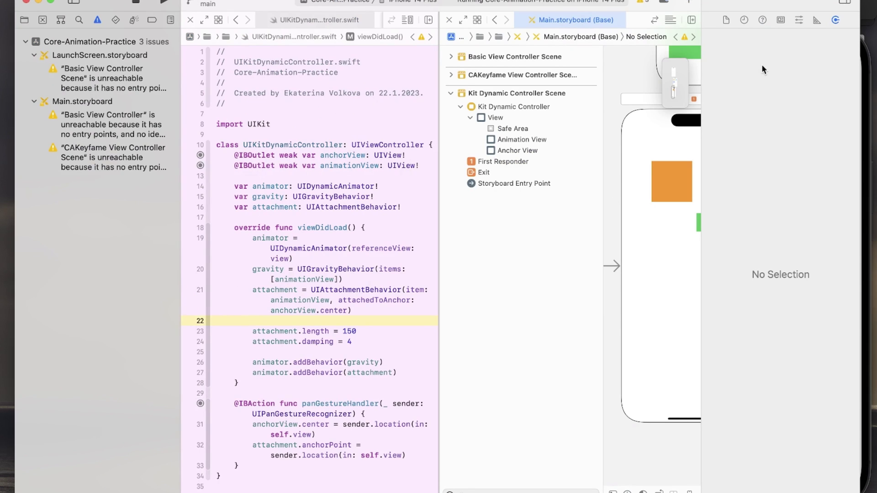
Step: Add a Pan Gesture Recognizer to the scene and connect its action to panGestureHandler
{"action": "key", "text": "alt+super+0"}
{"action": "key", "text": "shift+super+l"}
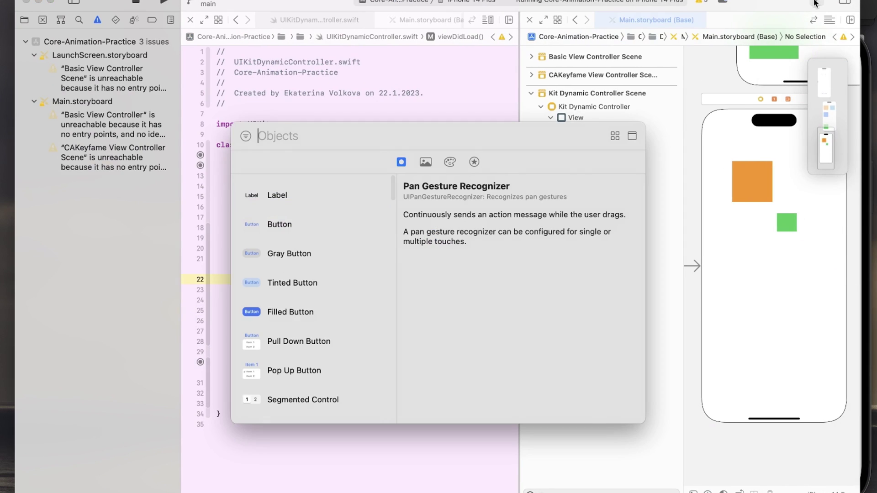
{"action": "type", "text": "UIpa"}
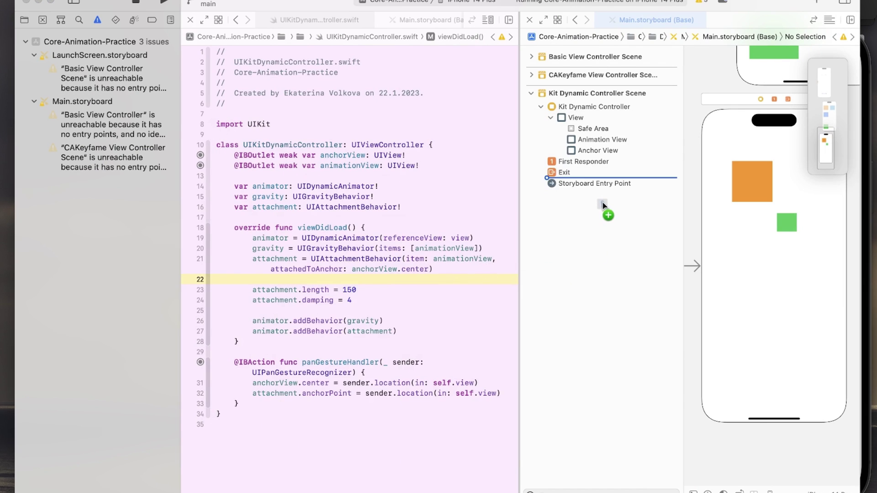
{"action": "left_click_drag", "start_coordinate": [319, 292], "coordinate": [606, 210]}
{"action": "right_click", "coordinate": [593, 187]}
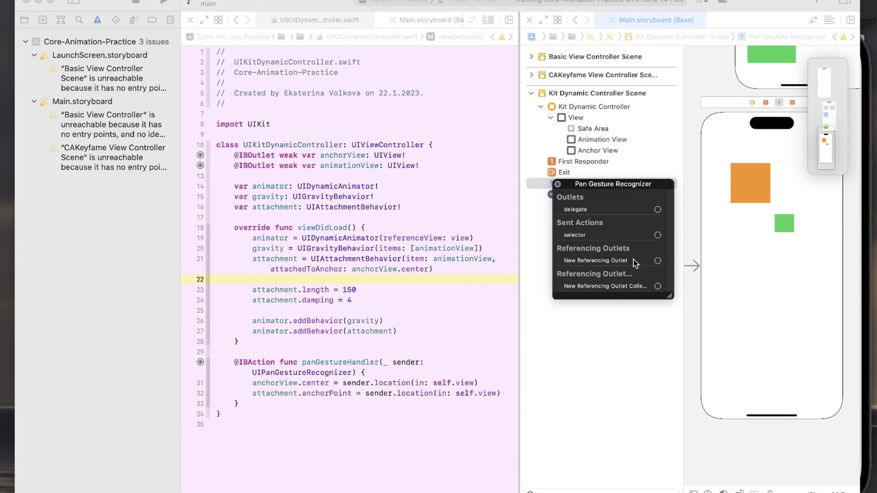
{"action": "left_click_drag", "start_coordinate": [657, 236], "coordinate": [282, 374]}
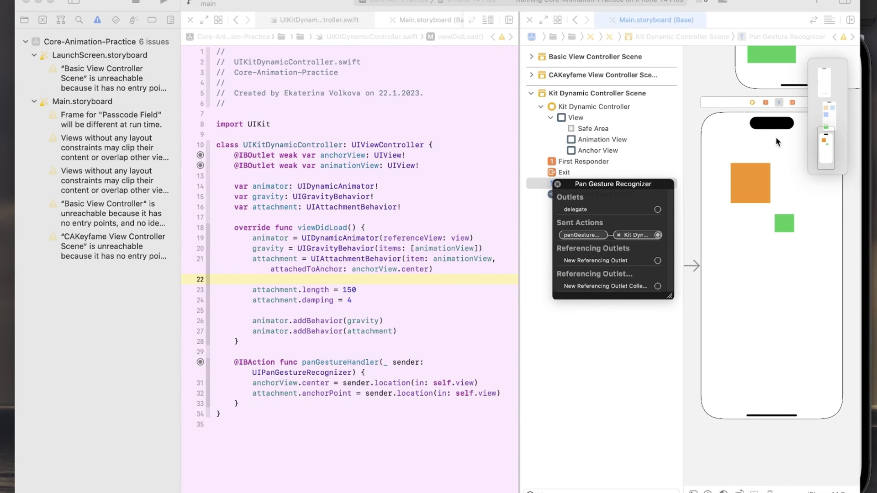
{"action": "left_click", "coordinate": [491, 288]}
Step: Add the pan gesture recognizer to Anchor View's gestureRecognizers
{"action": "left_click", "coordinate": [531, 20]}
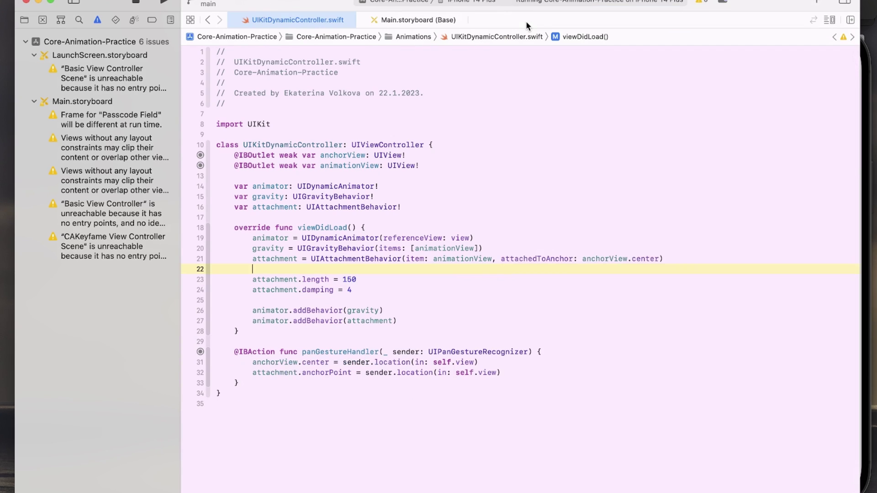
{"action": "left_click", "coordinate": [413, 20]}
{"action": "left_click", "coordinate": [262, 186]}
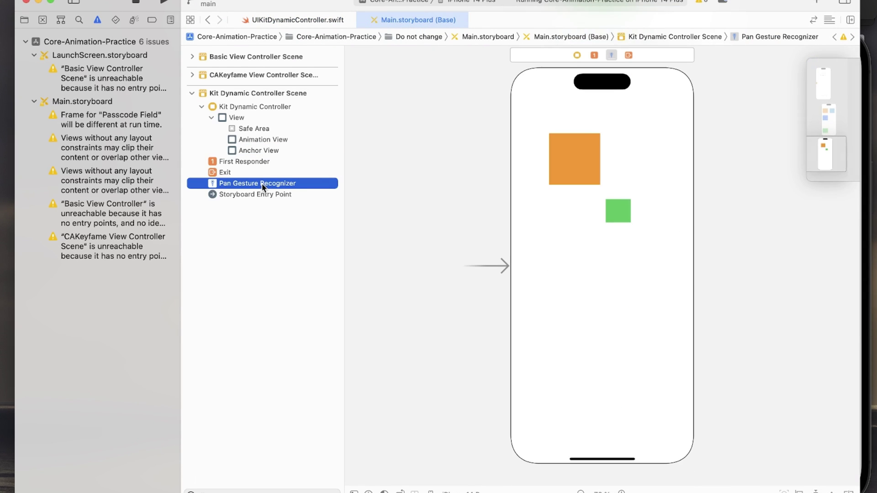
{"action": "left_click", "coordinate": [851, 20]}
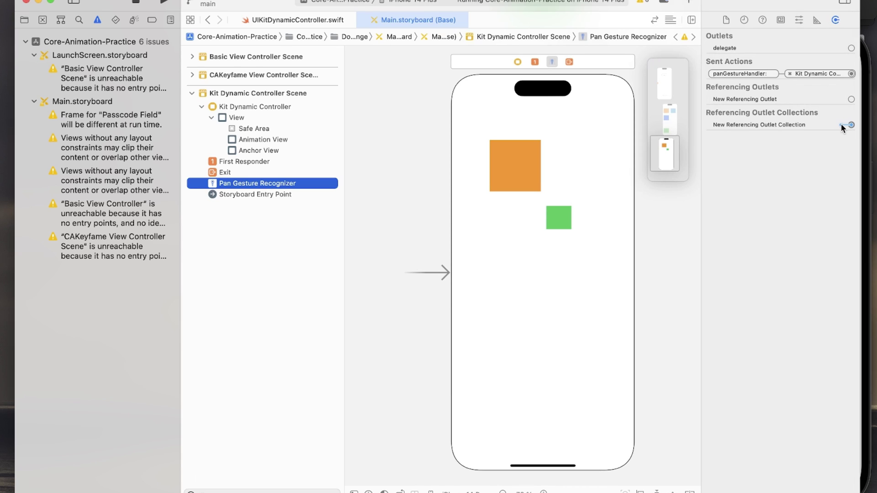
{"action": "left_click_drag", "start_coordinate": [849, 126], "coordinate": [276, 149]}
{"action": "left_click", "coordinate": [290, 153]}
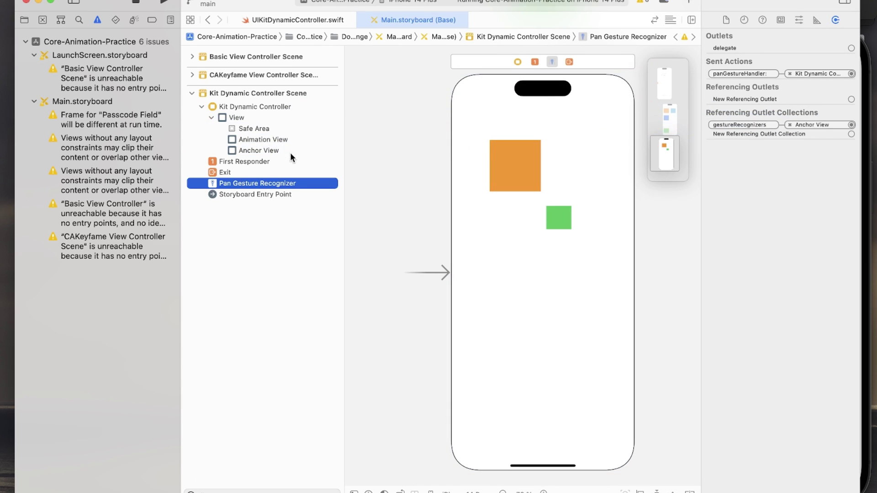
Step: Run the app and drag the green square down so the orange one follows
{"action": "key", "text": "super+r"}
{"action": "key", "text": "Return"}
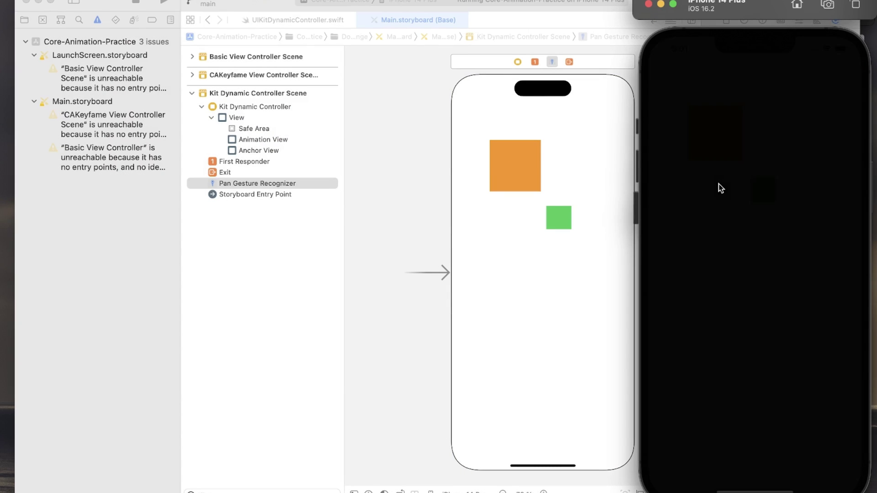
{"action": "mouse_move", "coordinate": [761, 191]}
{"action": "left_mouse_down"}
{"action": "mouse_move", "coordinate": [741, 288]}
{"action": "mouse_move", "coordinate": [757, 354]}
{"action": "mouse_move", "coordinate": [785, 241]}
{"action": "mouse_move", "coordinate": [694, 159]}
{"action": "mouse_move", "coordinate": [739, 221]}
{"action": "mouse_move", "coordinate": [749, 259]}
{"action": "left_mouse_up"}
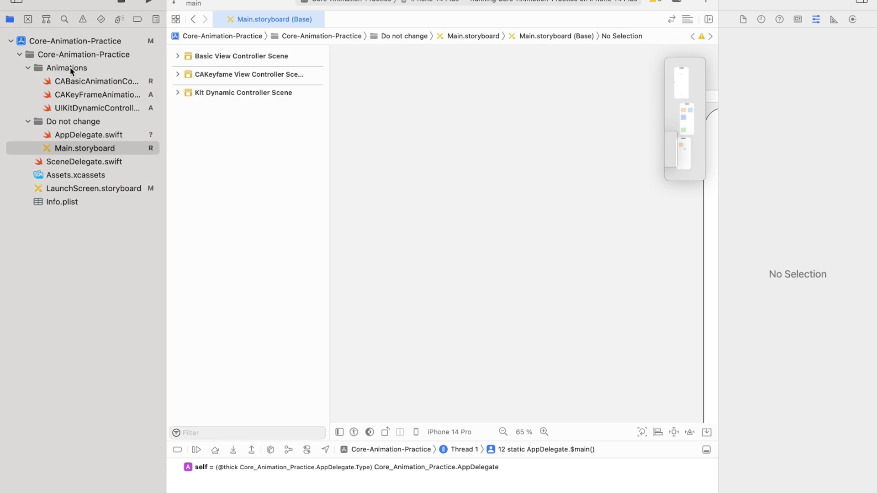
{"action": "right_click", "coordinate": [71, 69]}
Step: Create CATransitionAnimation.swift with import UIKit and an empty CATransitionAnimation: UIViewController class
{"action": "left_click", "coordinate": [125, 173]}
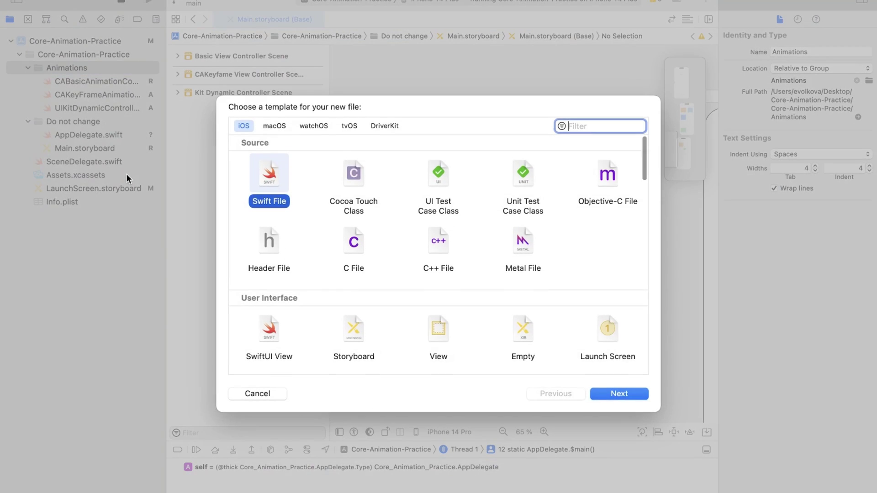
{"action": "key", "text": "Return"}
{"action": "type", "text": "CATra"}
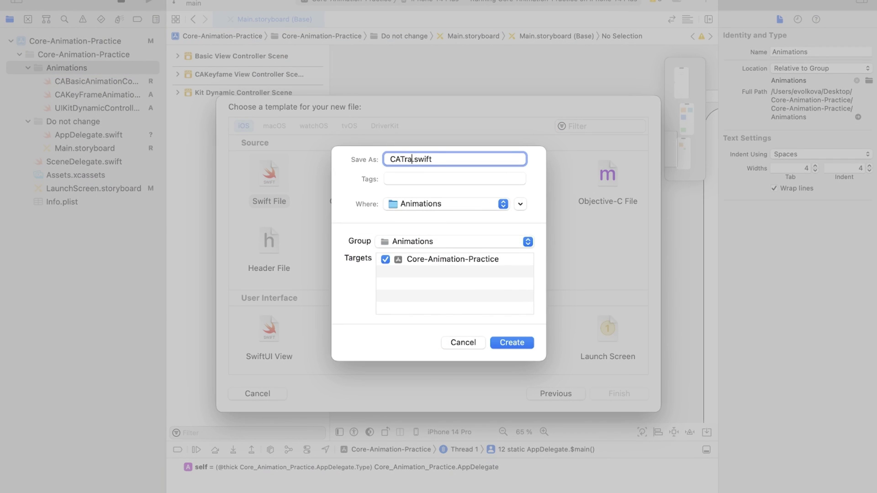
{"action": "type", "text": "nsitionAnimation"}
{"action": "key", "text": "Return"}
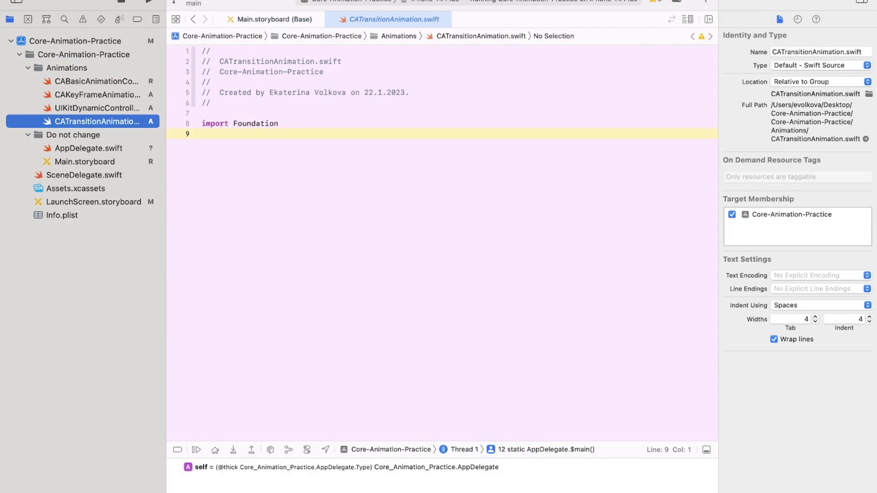
{"action": "double_click", "coordinate": [255, 124]}
{"action": "type", "text": "UIKit"}
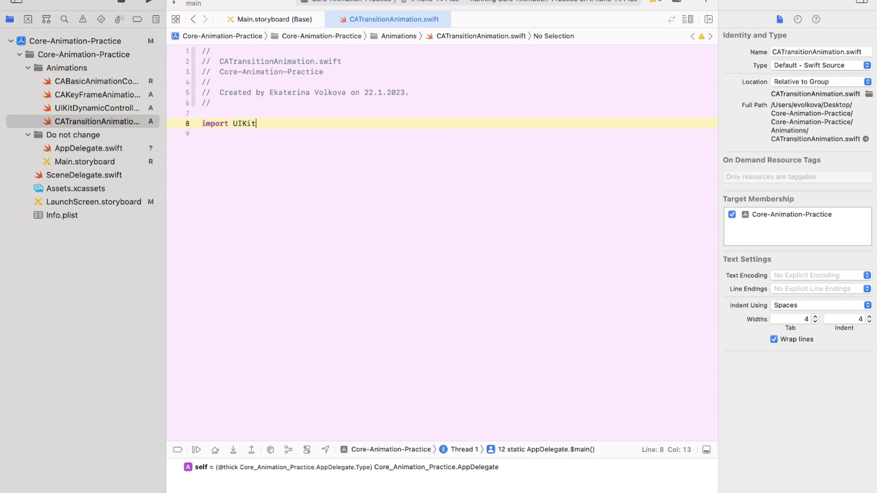
{"action": "key", "text": "Return"}
{"action": "key", "text": "Return"}
{"action": "type", "text": "lass"}
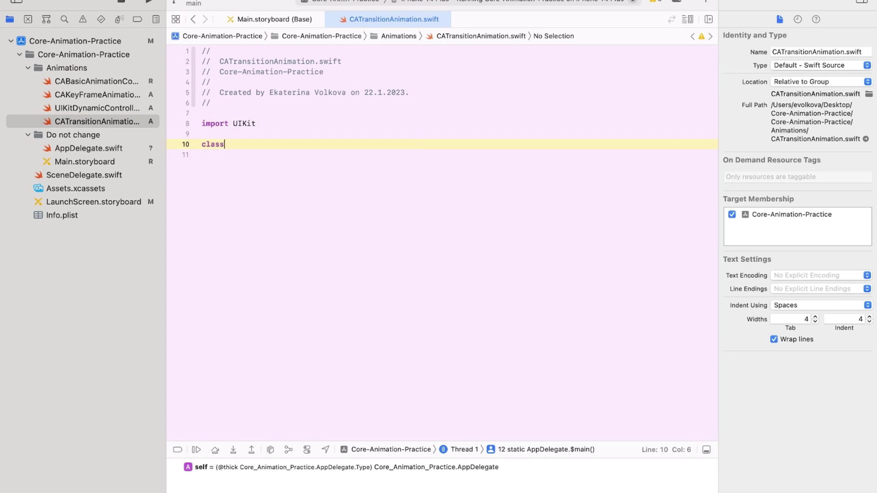
{"action": "type", "text": "TransitionAnimati"}
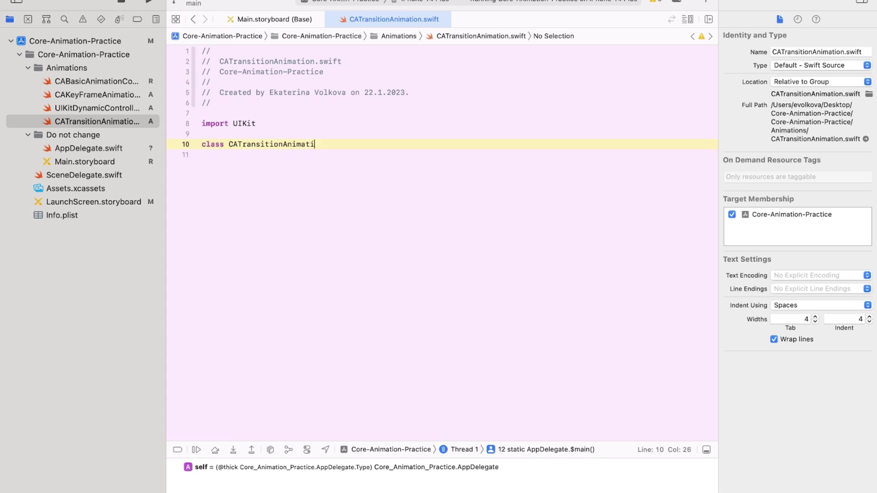
{"action": "type", "text": "on: UIV"}
{"action": "key", "text": "Return"}
{"action": "type", "text": "{"}
{"action": "key", "text": "Return"}
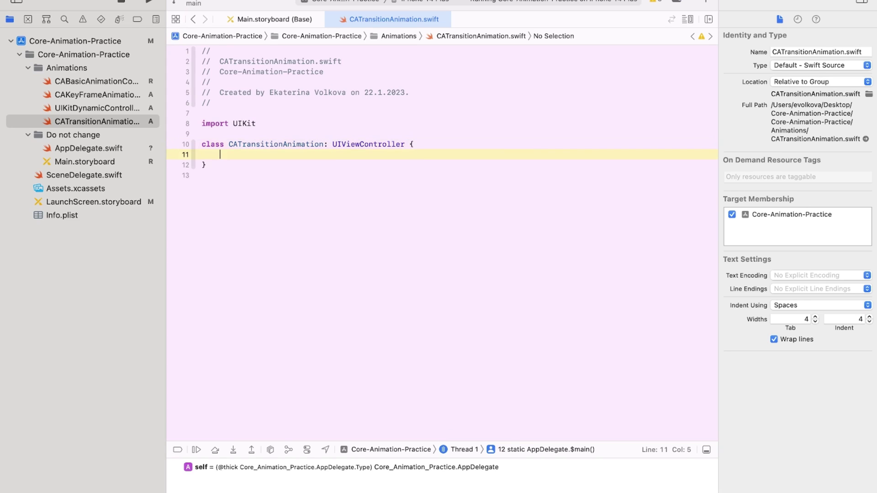
Step: Add a CATransitionAnimation view controller as the initial view controller and select its view
{"action": "left_click", "coordinate": [259, 24]}
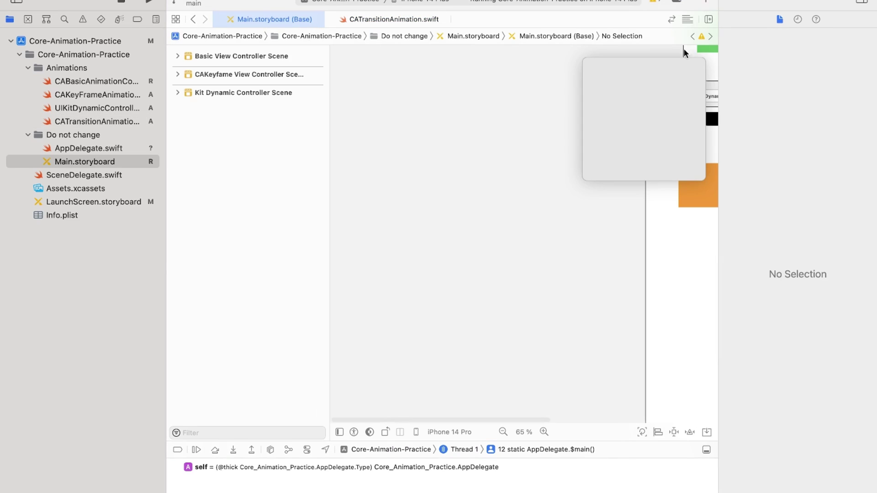
{"action": "left_click", "coordinate": [707, 3]}
{"action": "type", "text": "viewc"}
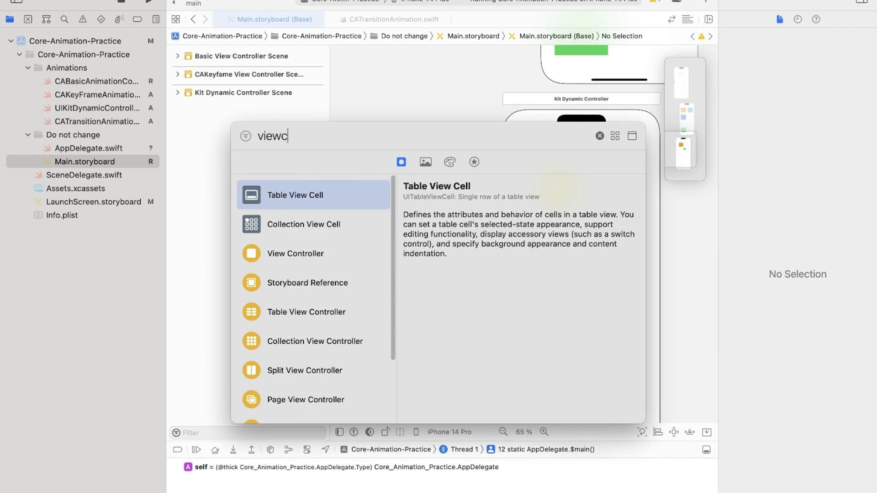
{"action": "mouse_move", "coordinate": [295, 253]}
{"action": "left_mouse_down"}
{"action": "mouse_move", "coordinate": [234, 143]}
{"action": "mouse_move", "coordinate": [248, 143]}
{"action": "left_mouse_up"}
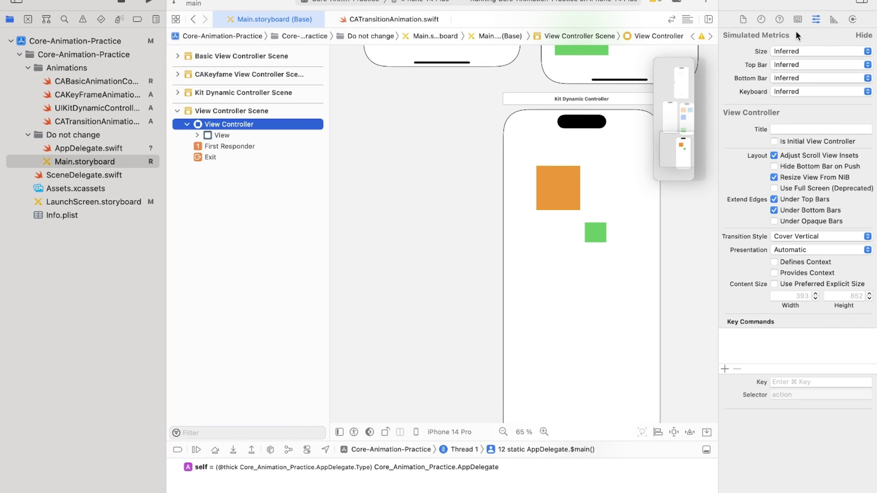
{"action": "left_click", "coordinate": [798, 19]}
{"action": "left_click", "coordinate": [816, 51]}
{"action": "type", "text": "CAT"}
{"action": "key", "text": "Return"}
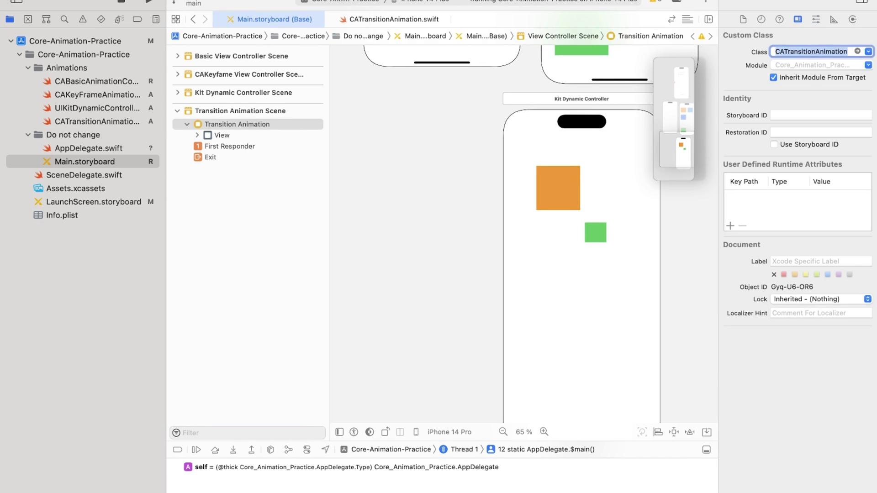
{"action": "left_click", "coordinate": [817, 19]}
{"action": "left_click", "coordinate": [774, 141]}
{"action": "left_click", "coordinate": [197, 135]}
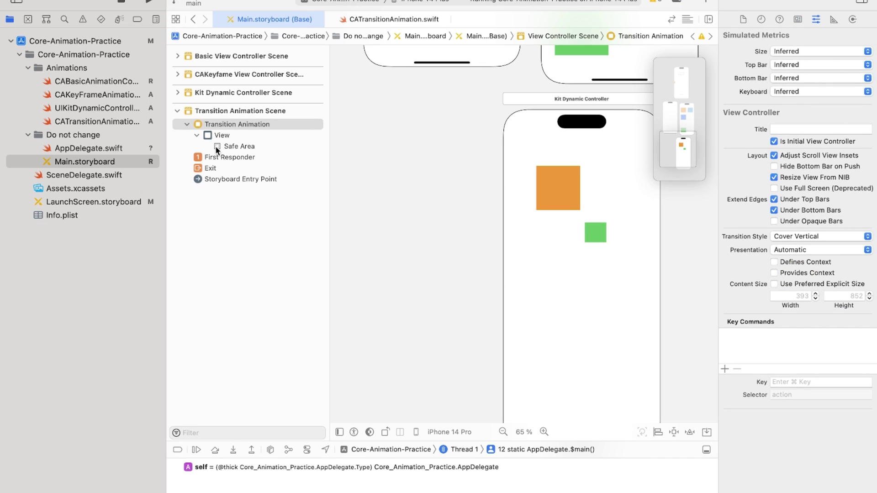
{"action": "left_click", "coordinate": [222, 136]}
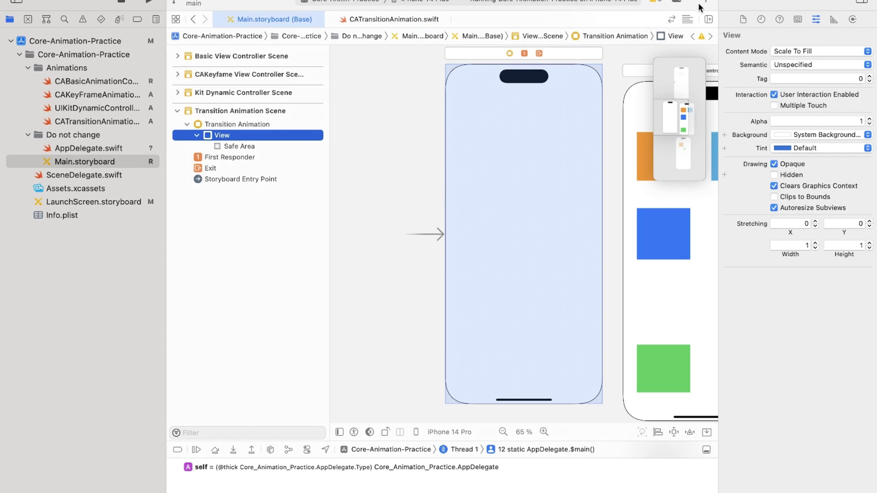
{"action": "left_click", "coordinate": [862, 2]}
{"action": "left_click", "coordinate": [832, 3]}
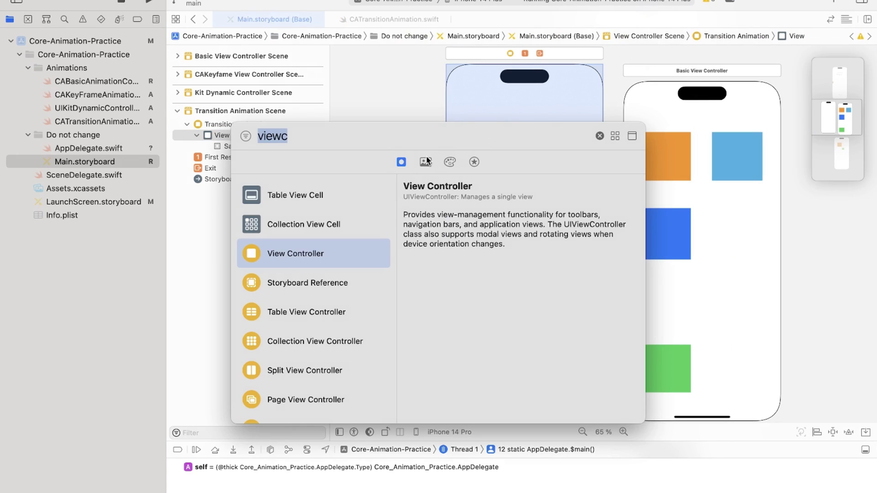
{"action": "type", "text": "uil"}
Step: Place a label in the view with text 'Initial Text' at size 33
{"action": "left_click_drag", "start_coordinate": [259, 209], "coordinate": [514, 220]}
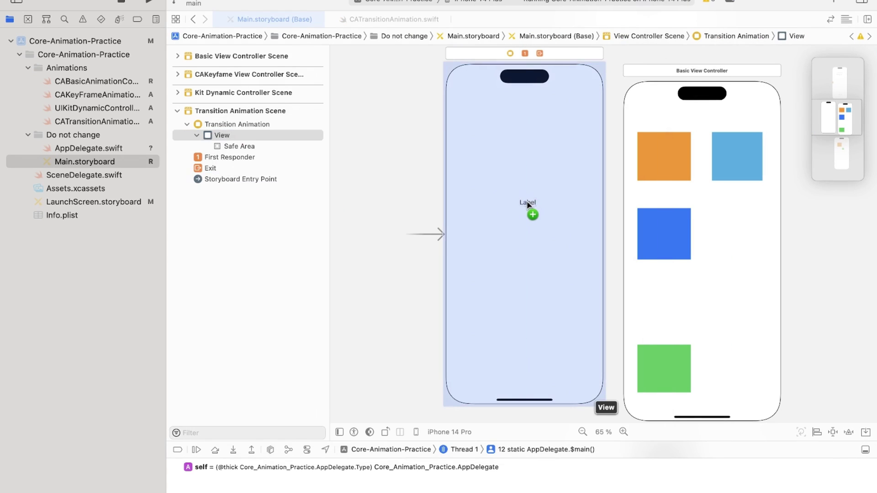
{"action": "key", "text": "super+alt+0"}
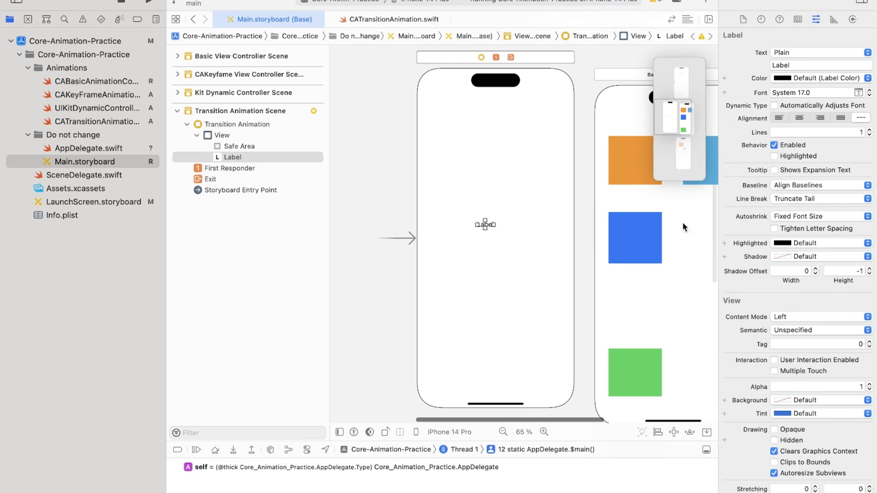
{"action": "scroll", "coordinate": [816, 205], "scroll_direction": "down", "scroll_amount": 5}
{"action": "scroll", "coordinate": [815, 205], "scroll_direction": "down", "scroll_amount": 3}
{"action": "left_click", "coordinate": [797, 19]}
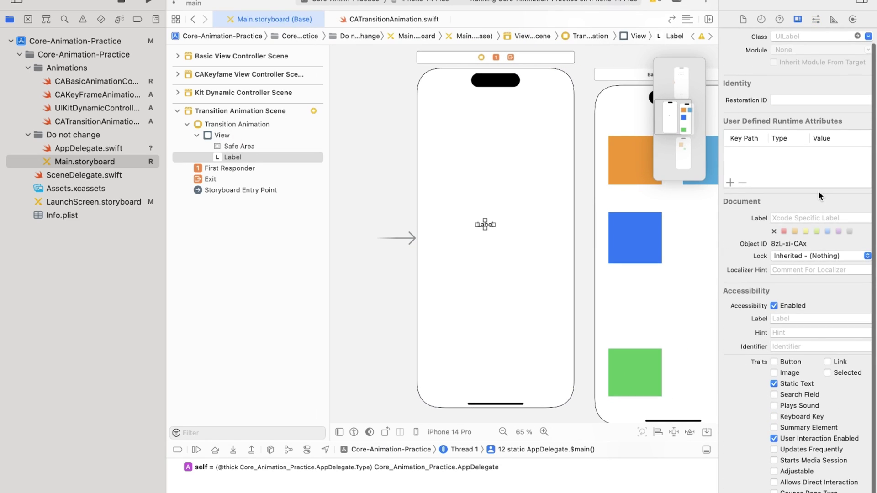
{"action": "left_click", "coordinate": [816, 19]}
{"action": "scroll", "coordinate": [802, 261], "scroll_direction": "down", "scroll_amount": 2}
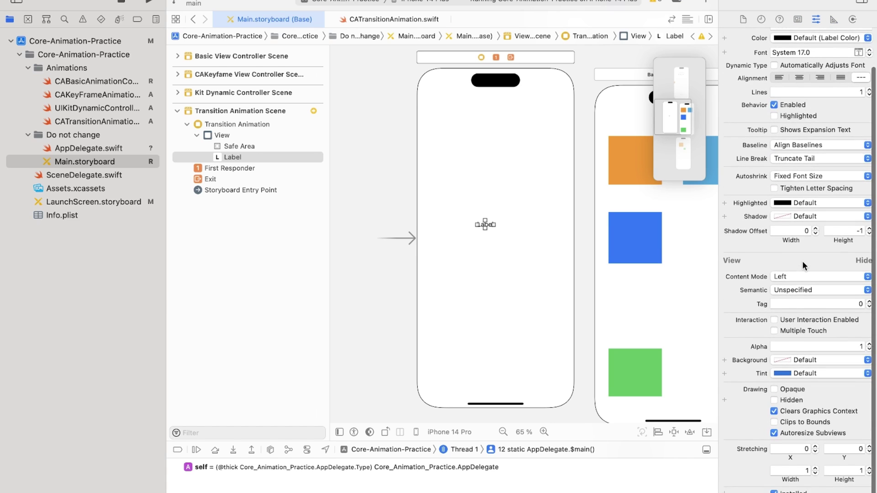
{"action": "scroll", "coordinate": [803, 259], "scroll_direction": "up", "scroll_amount": 2}
{"action": "left_click", "coordinate": [800, 65]}
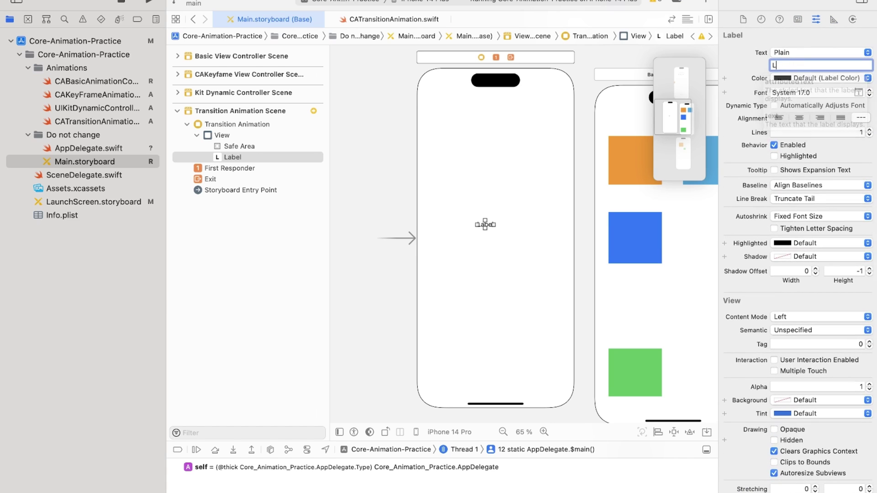
{"action": "type", "text": "Initial Text"}
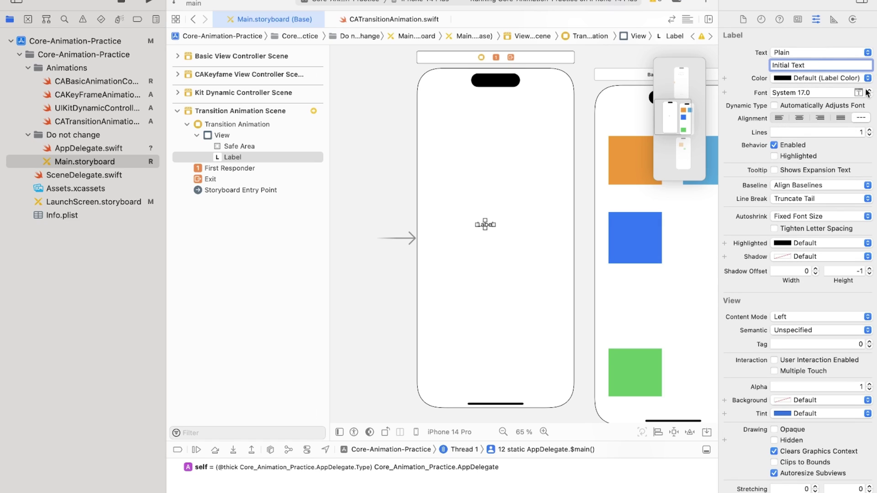
{"action": "left_click", "coordinate": [868, 91]}
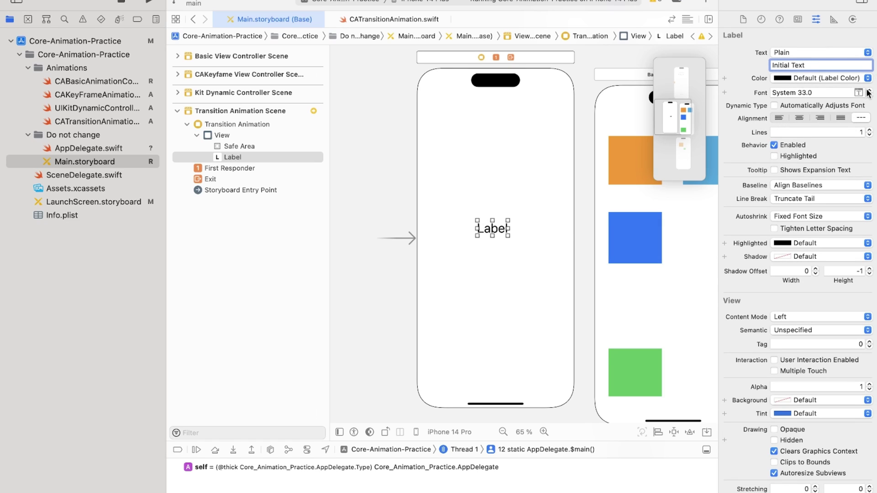
{"action": "key", "text": "Return"}
Step: Make the label bold System Orange, widen it, and enable User Interaction
{"action": "left_click", "coordinate": [819, 77]}
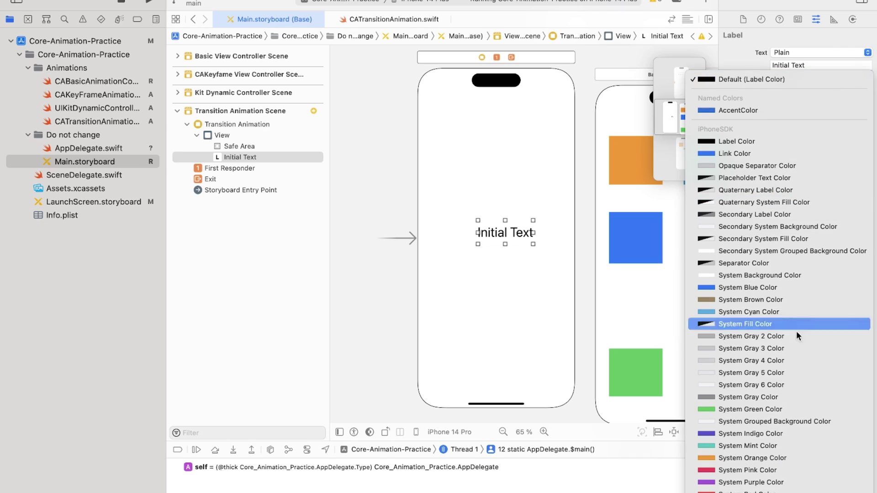
{"action": "left_click", "coordinate": [849, 196]}
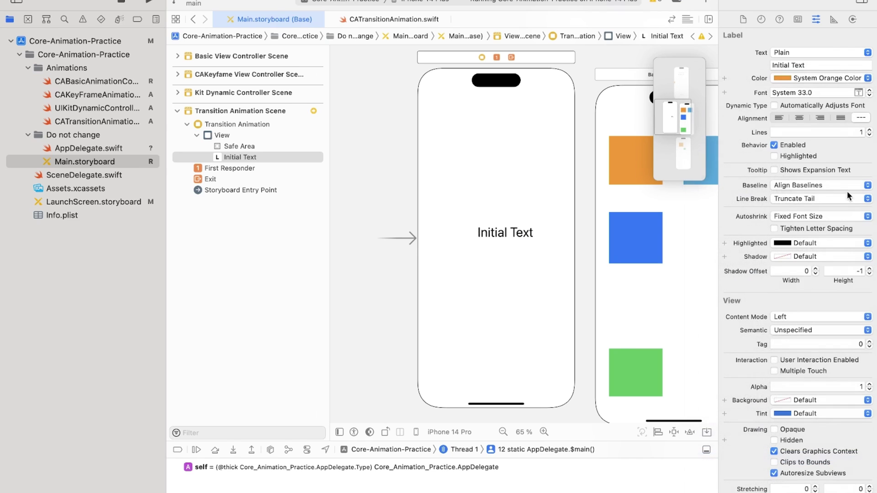
{"action": "left_click", "coordinate": [858, 92]}
{"action": "left_click", "coordinate": [839, 129]}
{"action": "left_click", "coordinate": [818, 165]}
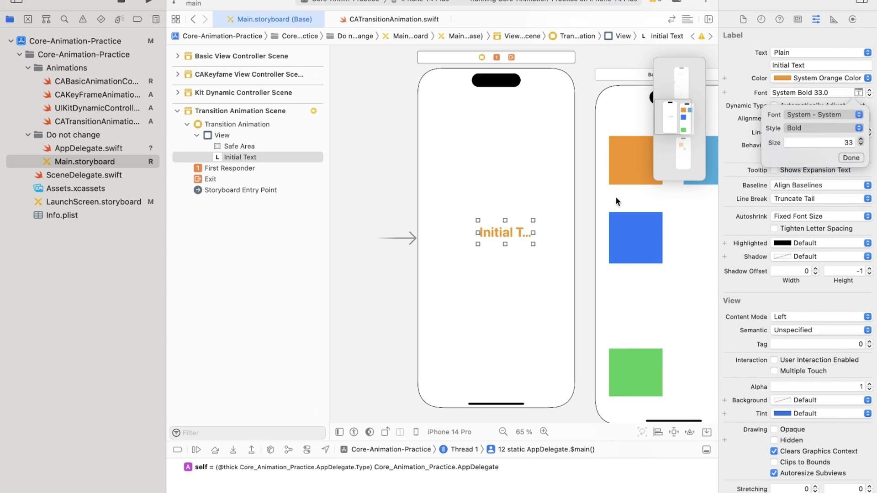
{"action": "left_click", "coordinate": [476, 234]}
{"action": "left_click_drag", "start_coordinate": [471, 233], "coordinate": [459, 234]}
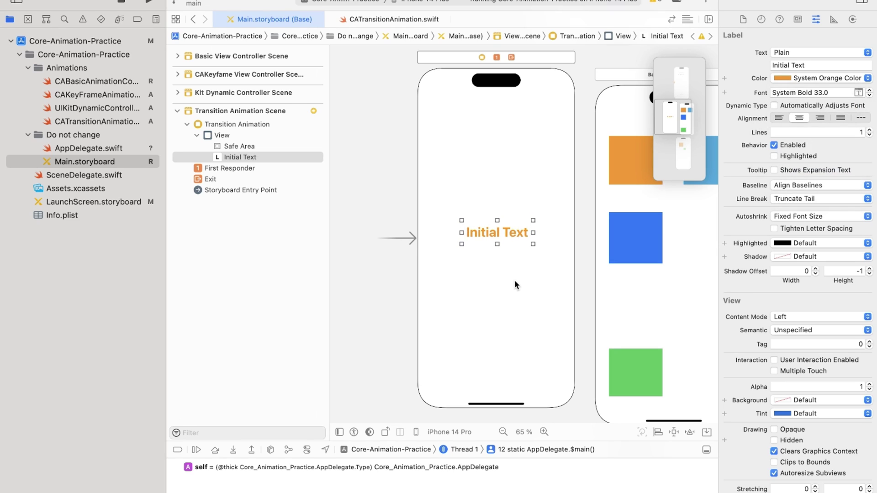
{"action": "scroll", "coordinate": [802, 287], "scroll_direction": "down", "scroll_amount": 2}
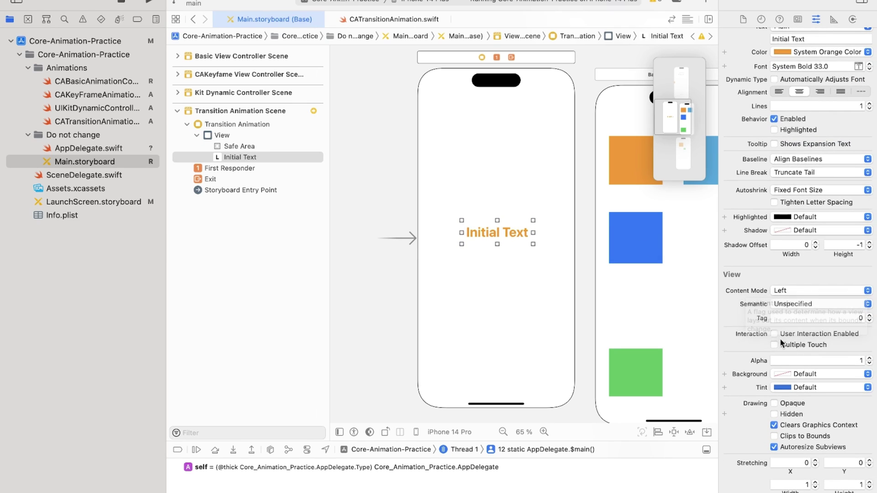
{"action": "left_click", "coordinate": [774, 334]}
{"action": "left_click", "coordinate": [366, 20]}
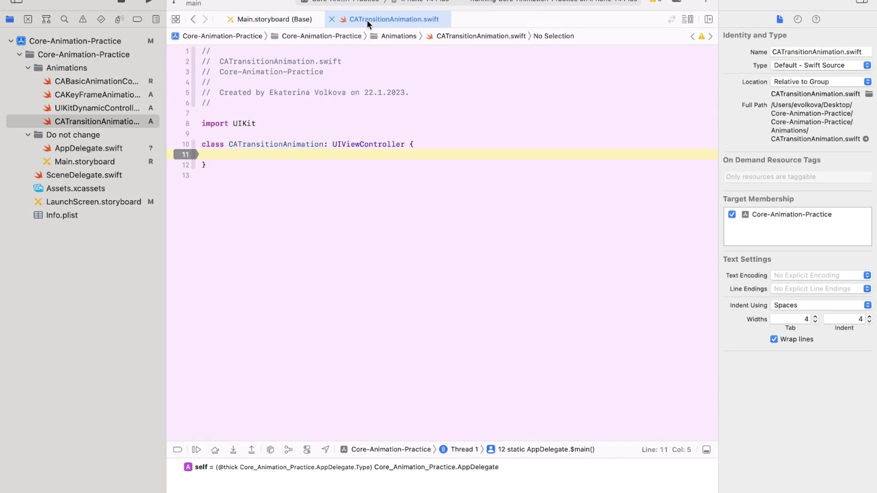
{"action": "type", "text": "@IB"}
{"action": "key", "text": "Down"}
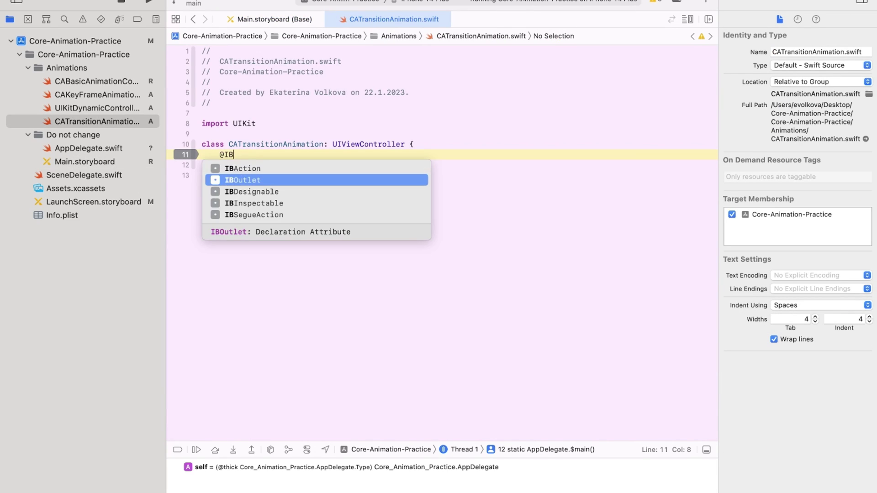
{"action": "key", "text": "Return"}
{"action": "type", "text": "weak var "}
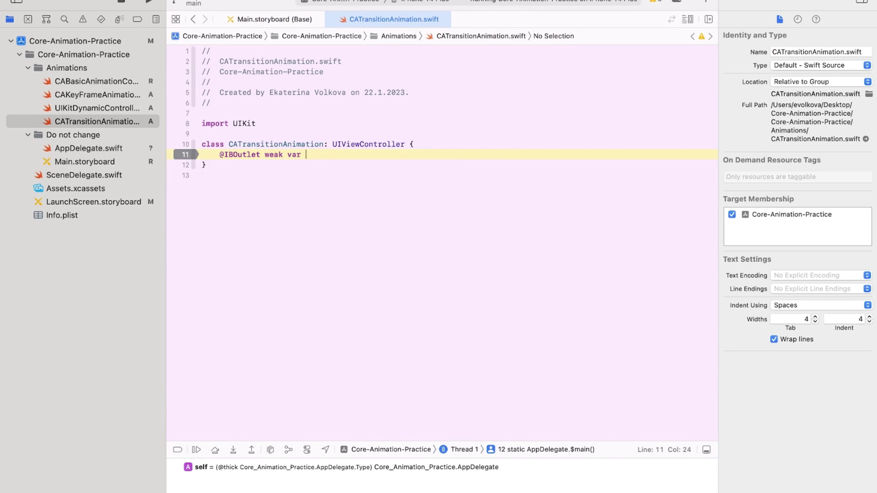
{"action": "type", "text": "textLabel: "}
{"action": "type", "text": "UILabel!"}
{"action": "key", "text": "Return"}
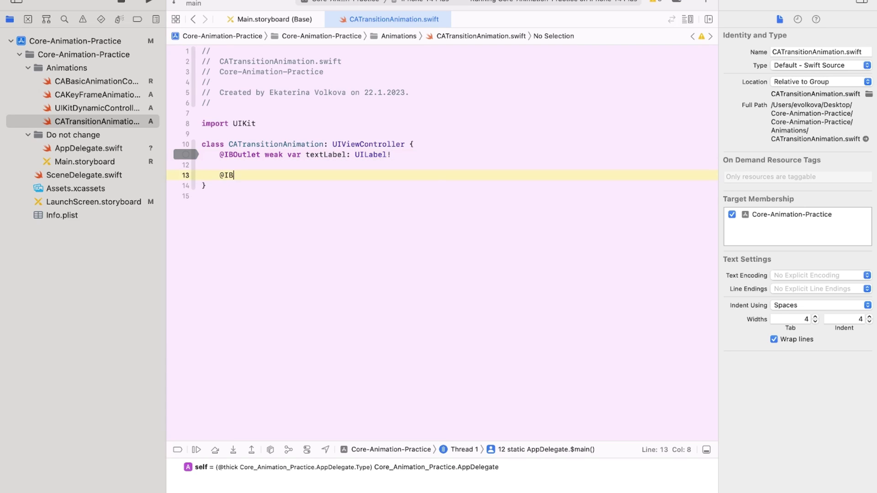
Step: Add an empty swipeHandler IBAction taking a UISwipeGestureRecognizer sender
{"action": "key", "text": "Down"}
{"action": "key", "text": "Return"}
{"action": "type", "text": "func swipeHandler("}
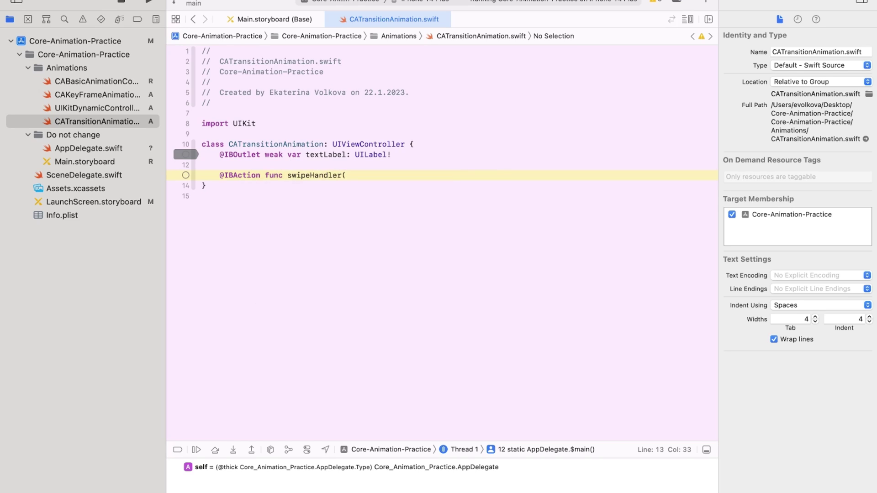
{"action": "type", "text": " _"}
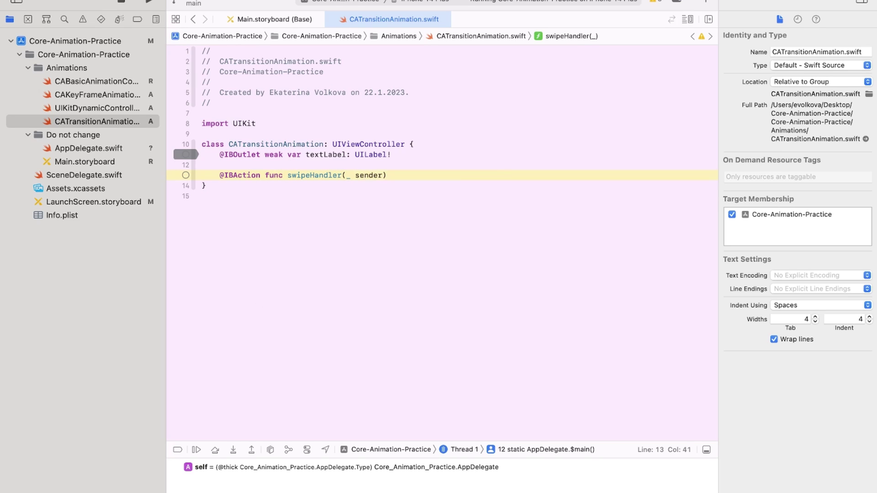
{"action": "type", "text": ": UISw"}
{"action": "key", "text": "Down"}
{"action": "key", "text": "Return"}
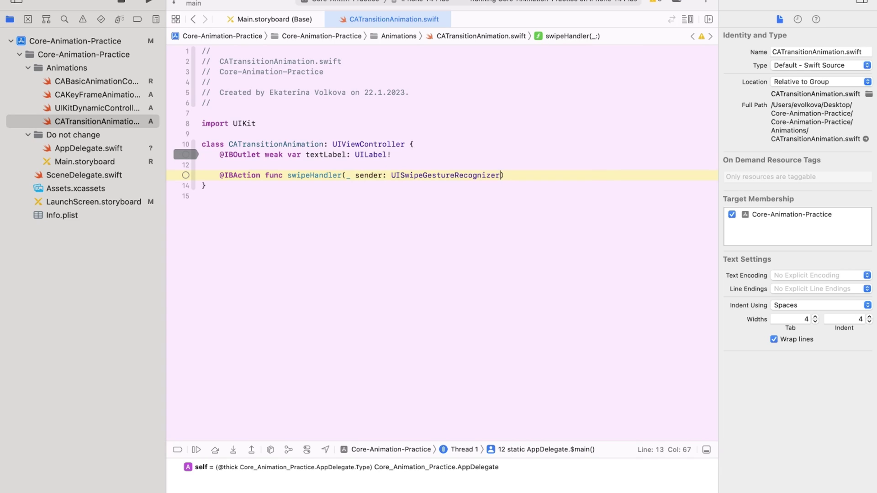
{"action": "type", "text": "{"}
Step: Begin a CATransaction in swipeHandler and add a setCompletionBlock
{"action": "key", "text": "Return"}
{"action": "type", "text": "CAT"}
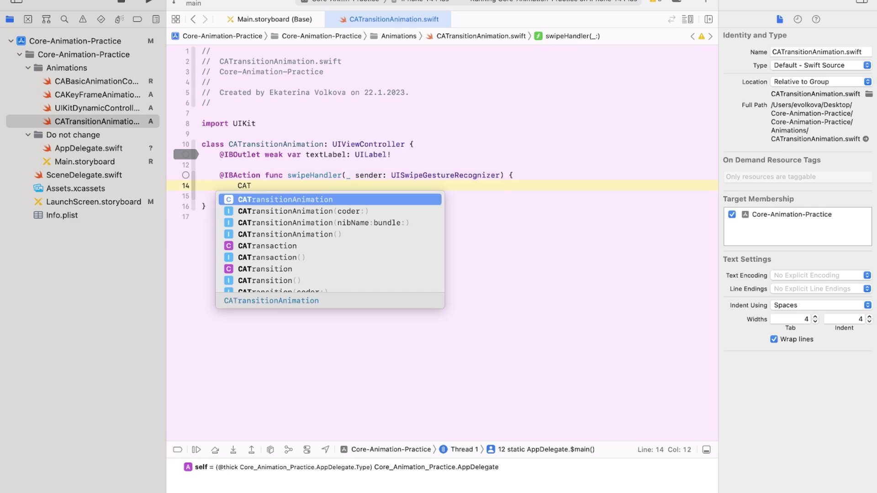
{"action": "type", "text": "ransaction"}
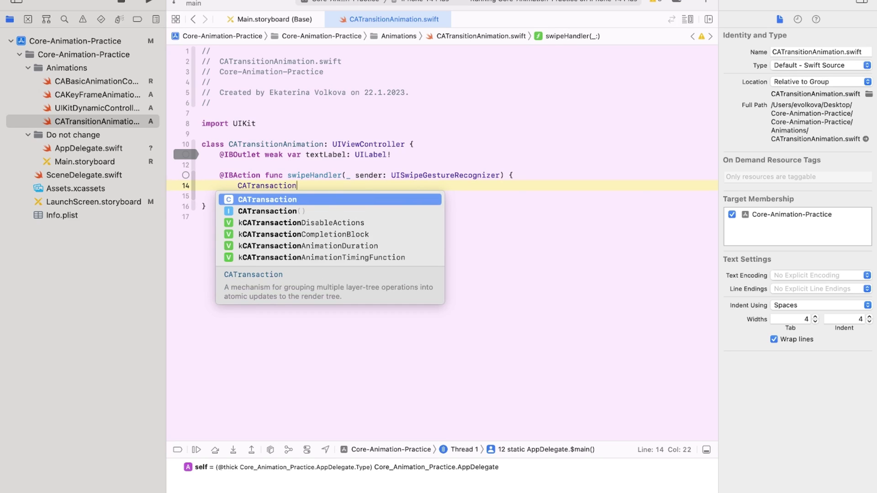
{"action": "type", "text": ".b"}
{"action": "key", "text": "Return"}
{"action": "key", "text": "Return"}
{"action": "type", "text": "CA"}
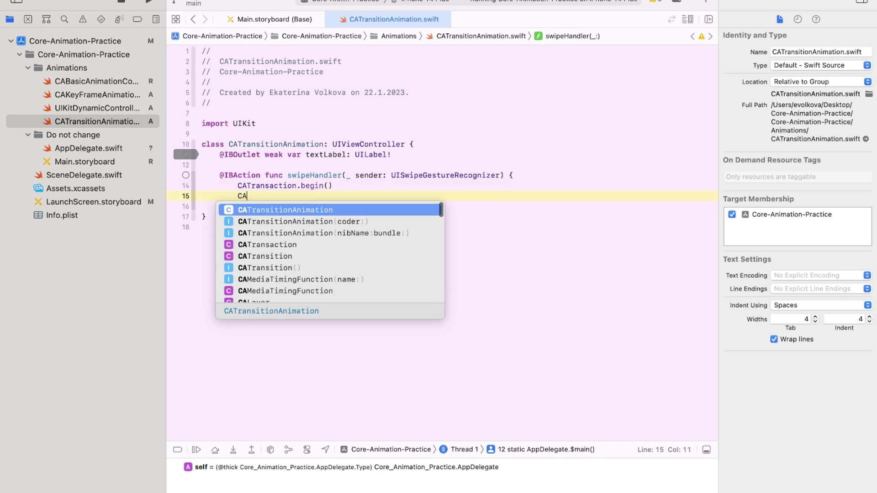
{"action": "type", "text": "Trasnaction.se"}
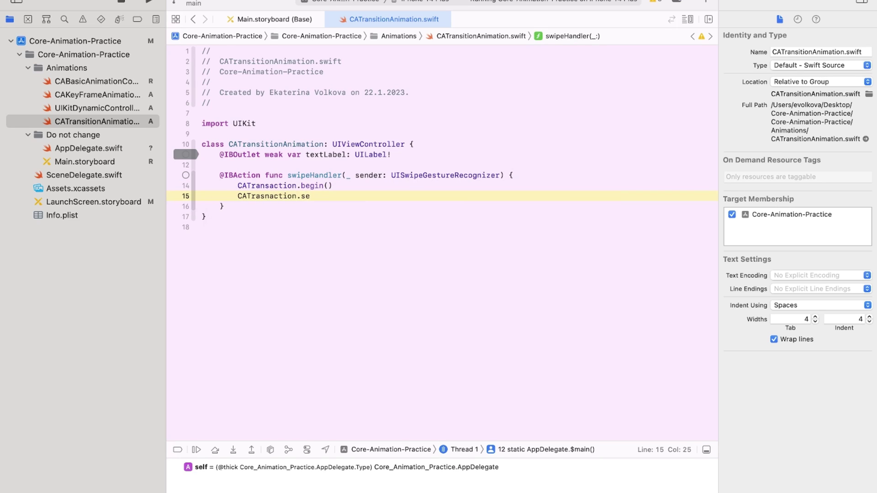
{"action": "type", "text": "t"}
{"action": "key", "text": "BackSpace"}
{"action": "key", "text": "BackSpace"}
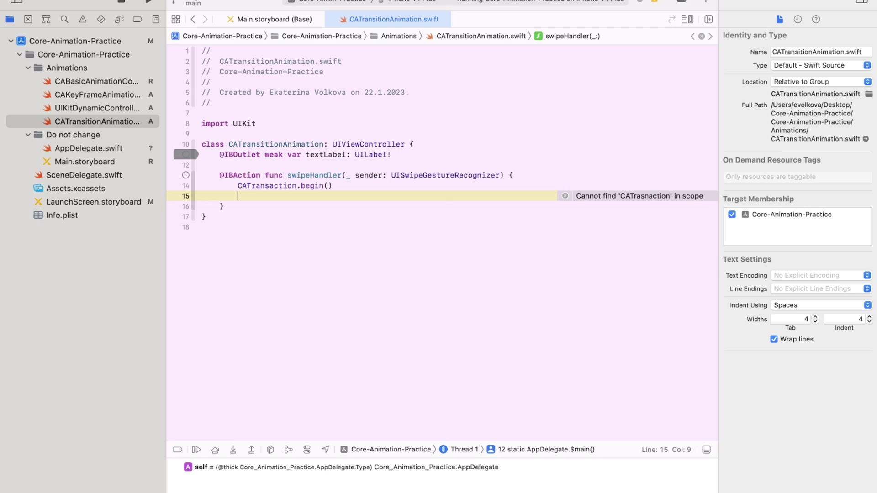
{"action": "key", "text": "Down"}
{"action": "key", "text": "Down"}
{"action": "key", "text": "Down"}
{"action": "key", "text": "Down"}
{"action": "key", "text": "Up"}
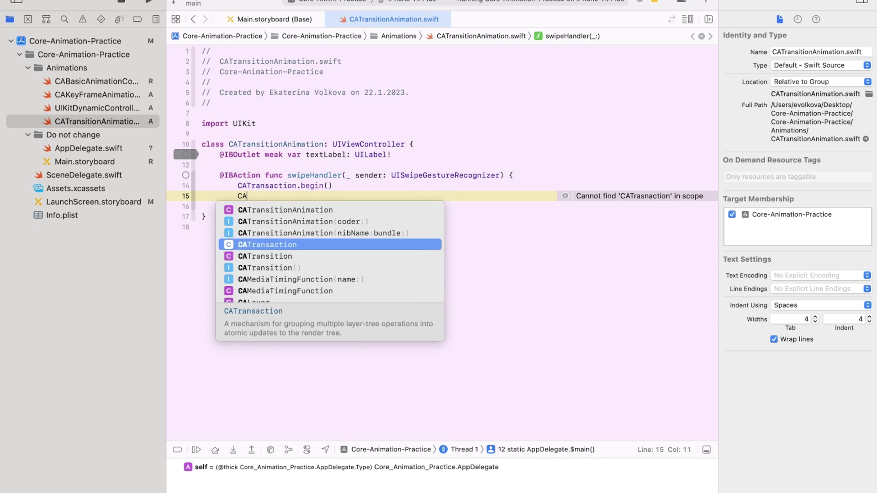
{"action": "key", "text": "Return"}
{"action": "type", "text": ".setC"}
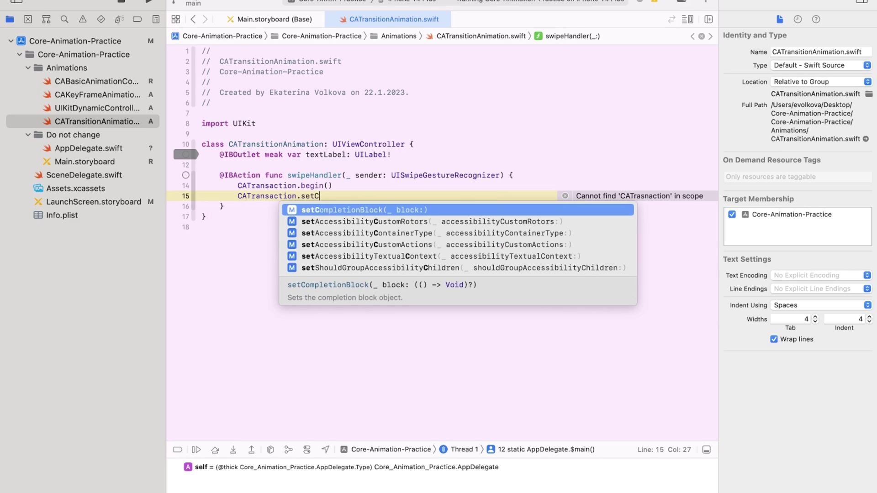
{"action": "key", "text": "Return"}
{"action": "key", "text": "BackSpace"}
{"action": "key", "text": "BackSpace"}
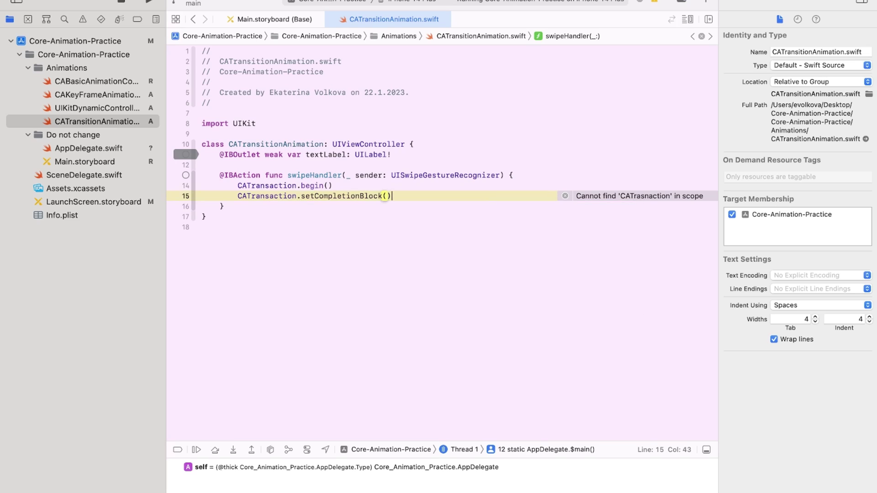
{"action": "type", "text": "{"}
{"action": "key", "text": "Return"}
{"action": "type", "text": "let an"}
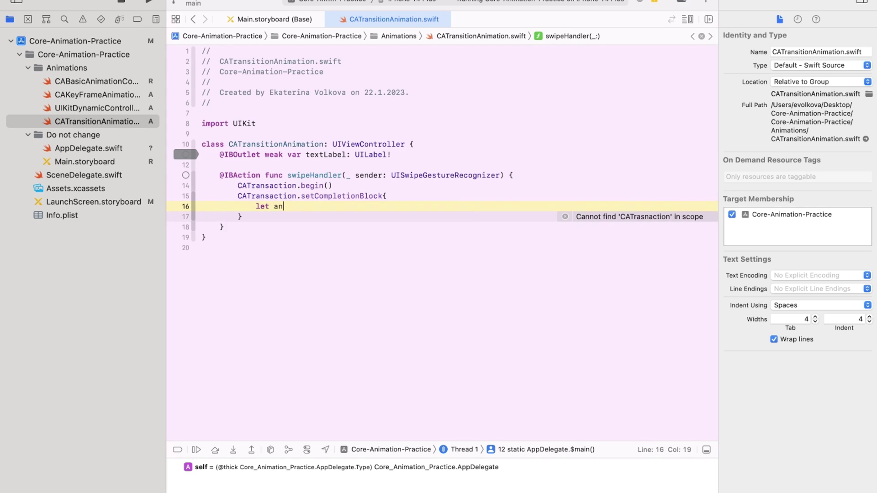
{"action": "type", "text": "CAT"}
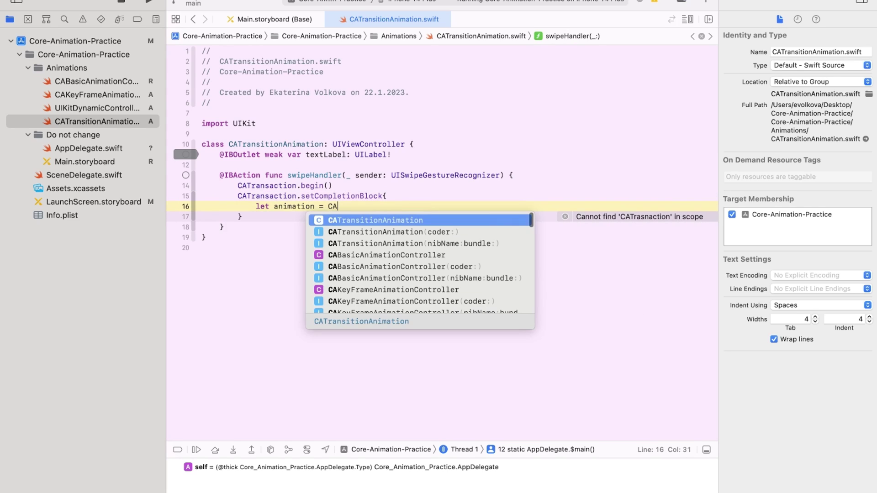
Step: In the completion block, create a CATransition with 1.0 duration and fade type
{"action": "key", "text": "Down"}
{"action": "key", "text": "Down"}
{"action": "key", "text": "Down"}
{"action": "key", "text": "Down"}
{"action": "key", "text": "Down"}
{"action": "key", "text": "Return"}
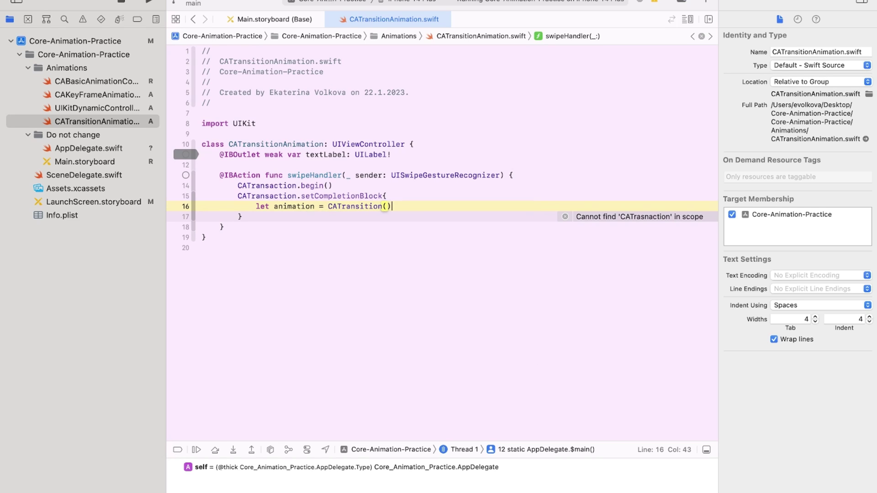
{"action": "key", "text": "Return"}
{"action": "type", "text": "animation."}
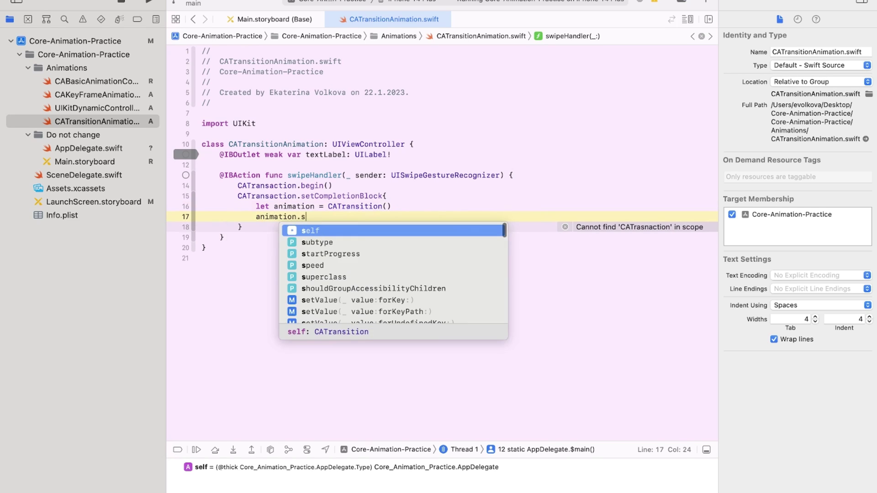
{"action": "type", "text": "duration = 1.0"}
{"action": "key", "text": "Return"}
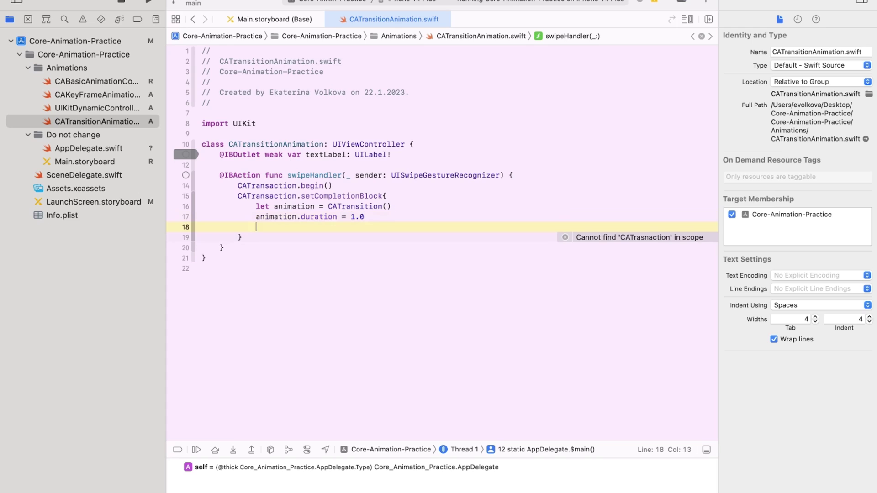
{"action": "type", "text": "animation.type = "}
{"action": "type", "text": ".fa"}
{"action": "key", "text": "Return"}
{"action": "key", "text": "Return"}
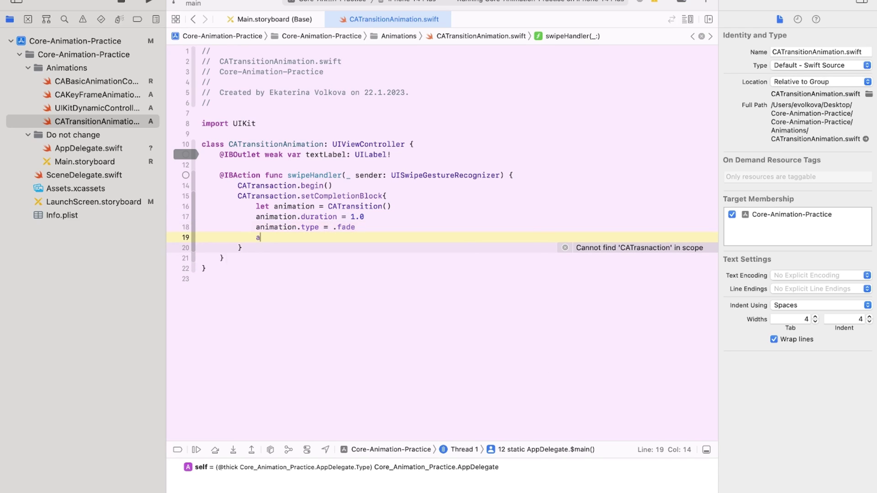
{"action": "type", "text": "nim"}
Step: Give the animation an easeOut CAMediaTimingFunction timing function
{"action": "key", "text": "Return"}
{"action": "type", "text": ".tim"}
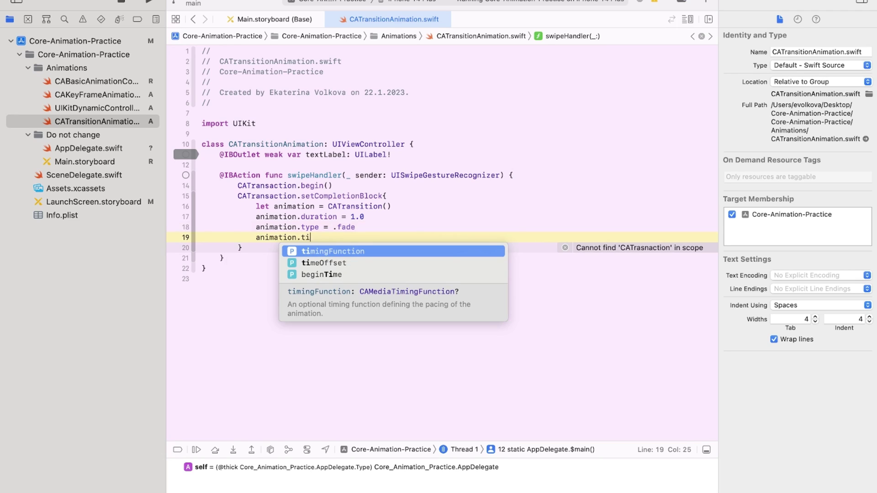
{"action": "key", "text": "Return"}
{"action": "type", "text": "CAM"}
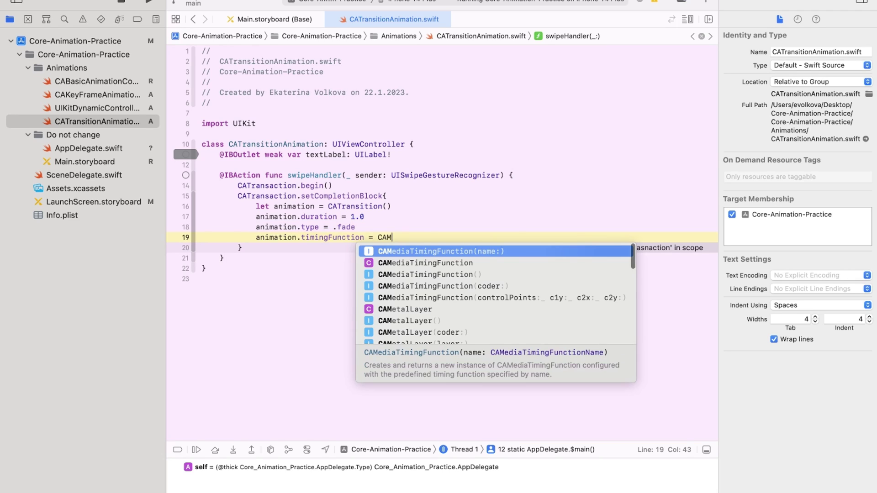
{"action": "key", "text": "Return"}
{"action": "type", "text": "."}
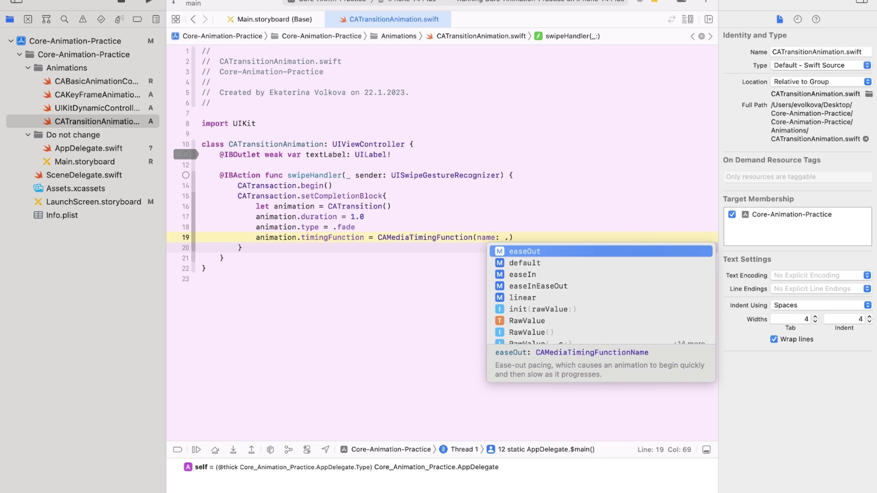
{"action": "key", "text": "Return"}
{"action": "key", "text": "Right"}
{"action": "key", "text": "Return"}
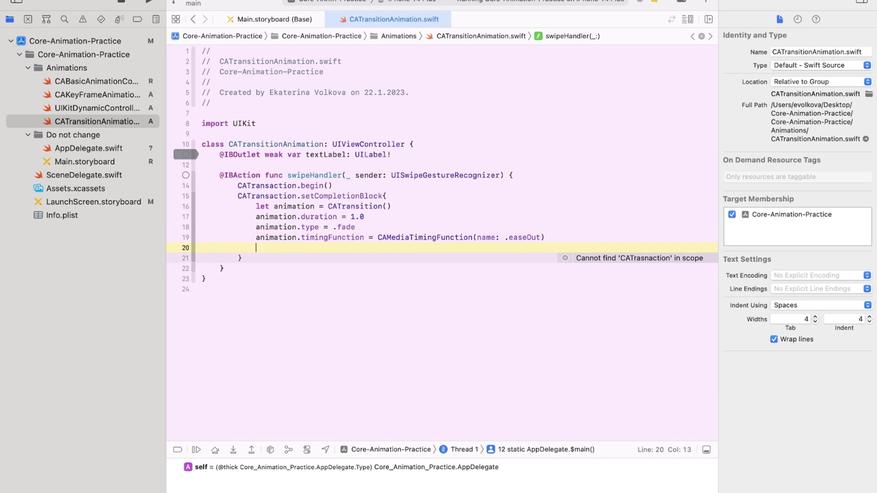
{"action": "type", "text": "self."}
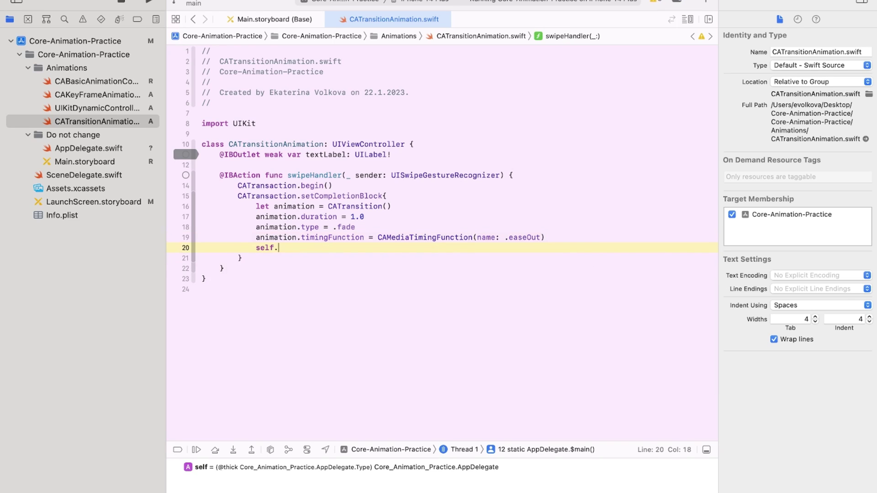
{"action": "type", "text": "te"}
Step: Add the fade animation to textLabel's layer with forKey "animation"
{"action": "key", "text": "Return"}
{"action": "type", "text": ".layer"}
{"action": "type", "text": ".ad"}
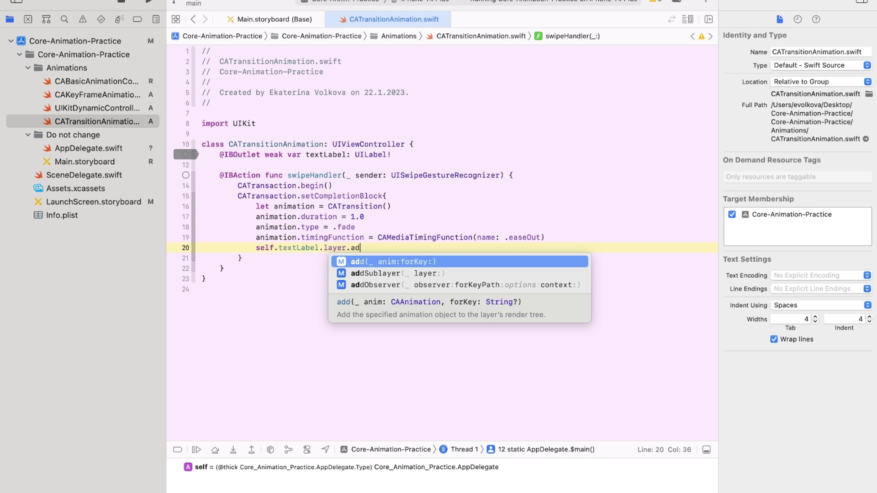
{"action": "key", "text": "Return"}
{"action": "type", "text": "an"}
{"action": "key", "text": "Return"}
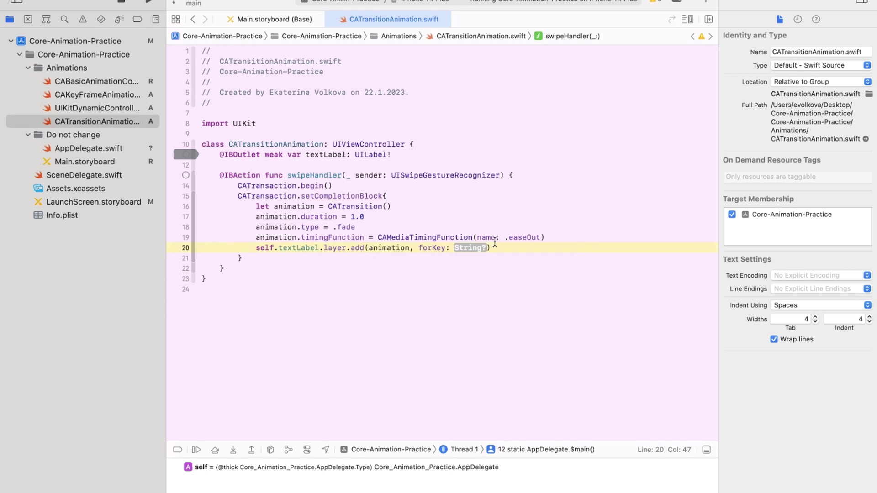
{"action": "type", "text": "\""}
{"action": "key", "text": "Right"}
{"action": "key", "text": "Right"}
{"action": "key", "text": "Return"}
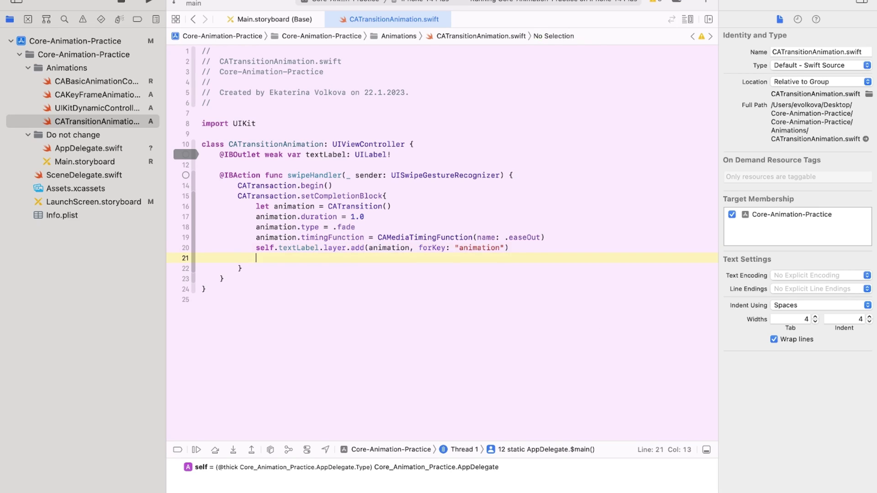
{"action": "type", "text": "self.t"}
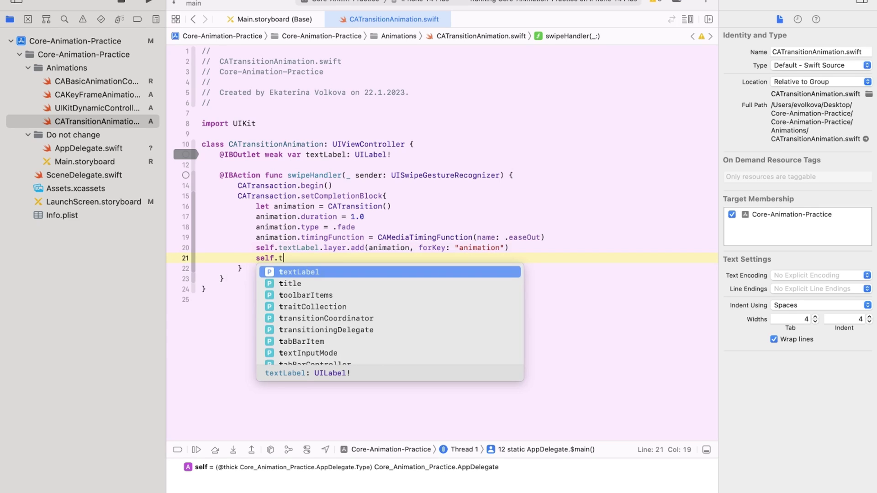
Step: Set textLabel's text to "Initial Text" and start its textColor assignment
{"action": "key", "text": "Return"}
{"action": "type", "text": ".t"}
{"action": "key", "text": "Return"}
{"action": "type", "text": "= "}
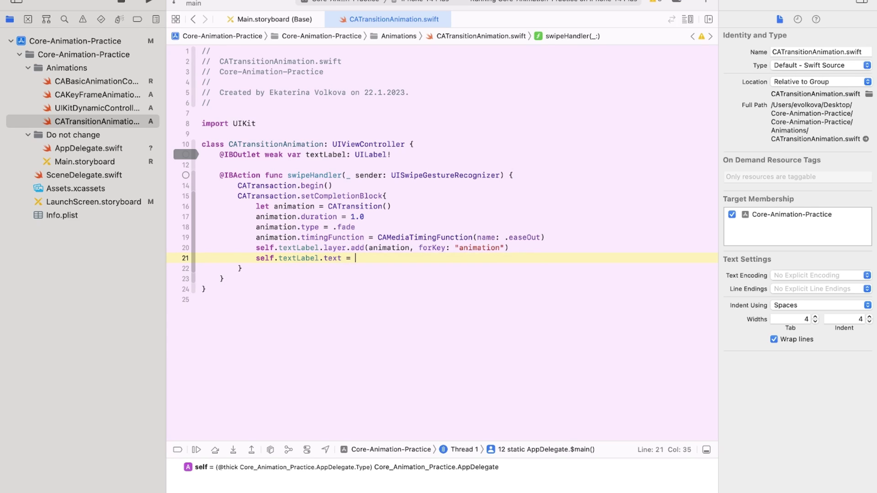
{"action": "type", "text": "\"Initial Tex"}
{"action": "key", "text": "Right"}
{"action": "key", "text": "Return"}
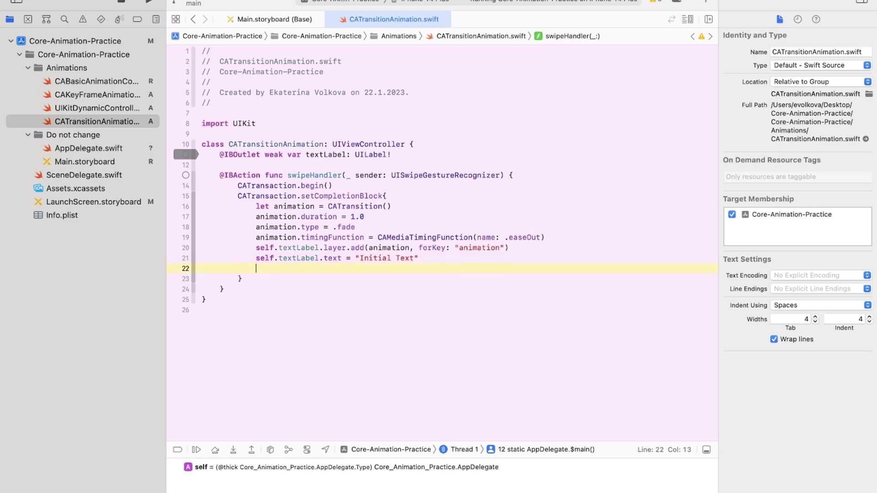
{"action": "type", "text": "self."}
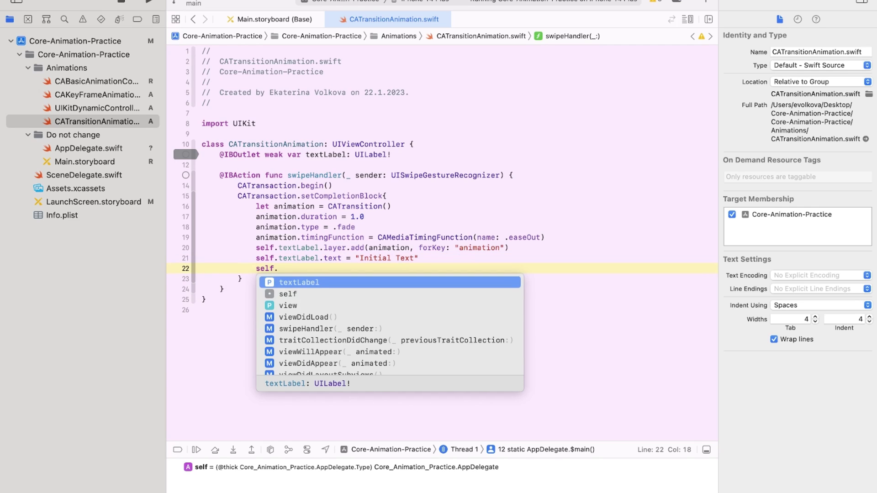
{"action": "key", "text": "Return"}
{"action": "type", "text": ".textColor"}
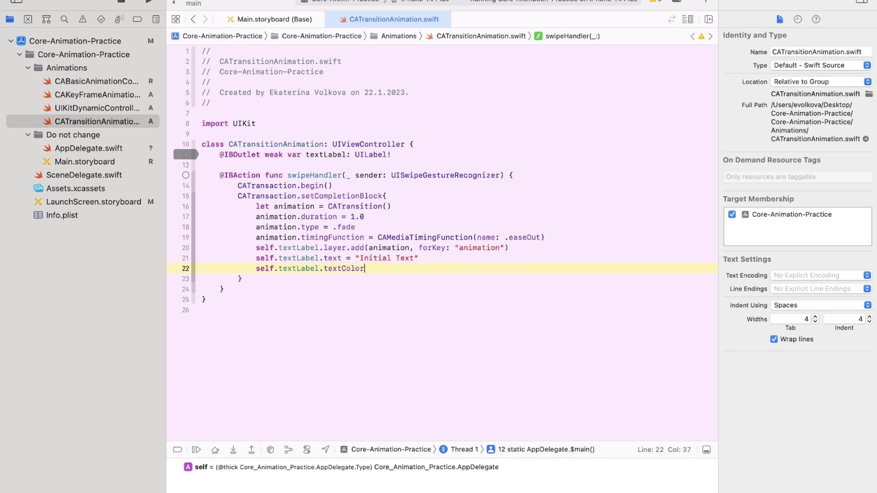
{"action": "type", "text": " = .o"}
Step: Make the label orange, then create a swipeRight moveIn CATransition lasting 1.0 second
{"action": "key", "text": "Return"}
{"action": "key", "text": "Return"}
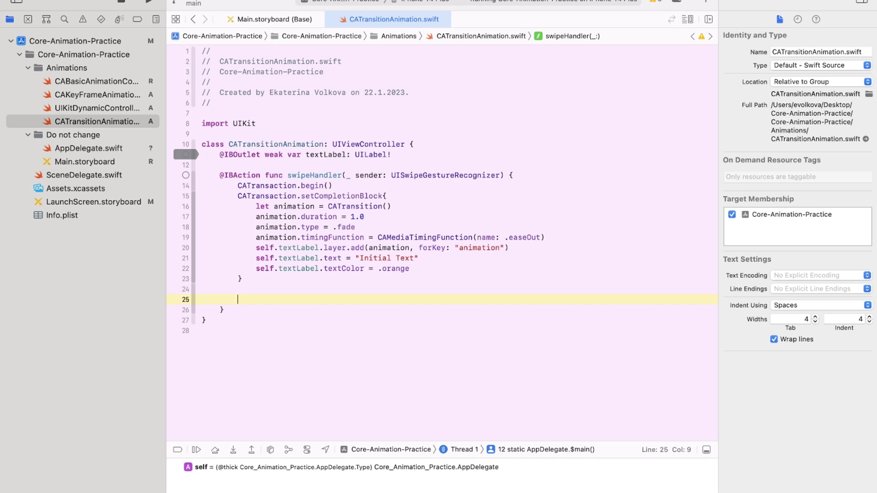
{"action": "type", "text": "let swipeRight = "}
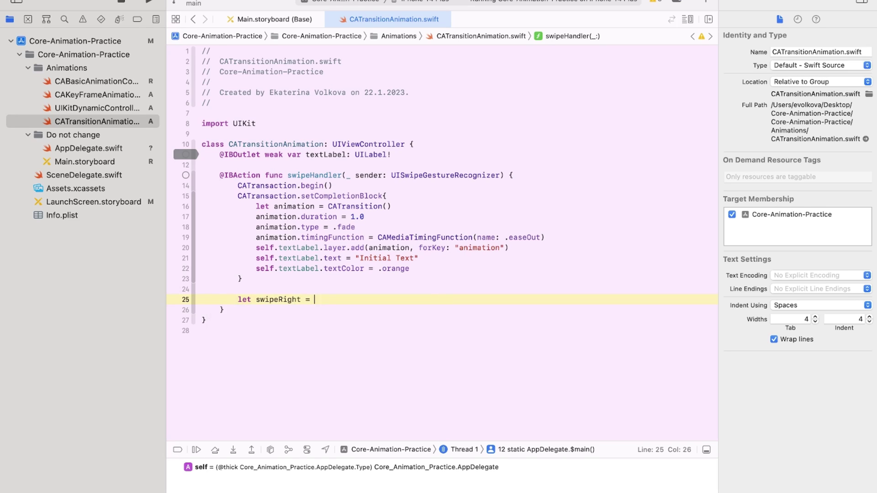
{"action": "type", "text": "CATransition"}
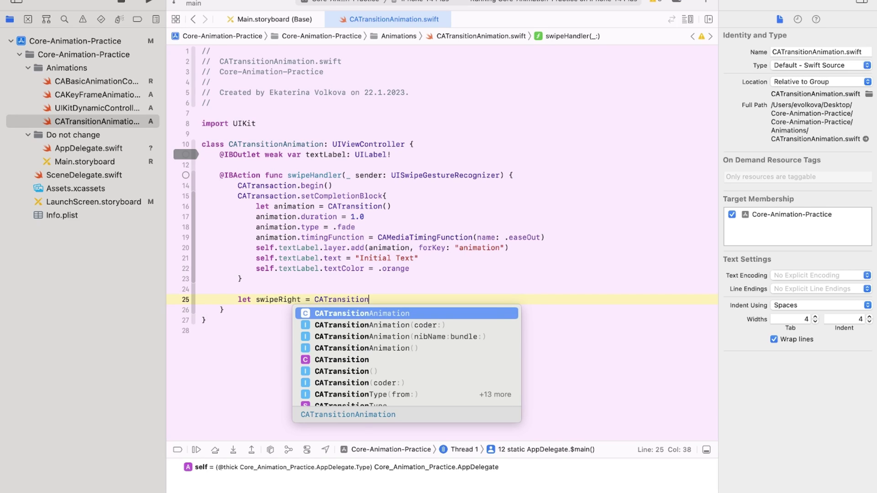
{"action": "key", "text": "Return"}
{"action": "key", "text": "Return"}
{"action": "type", "text": "sw"}
{"action": "key", "text": "Return"}
{"action": "type", "text": "."}
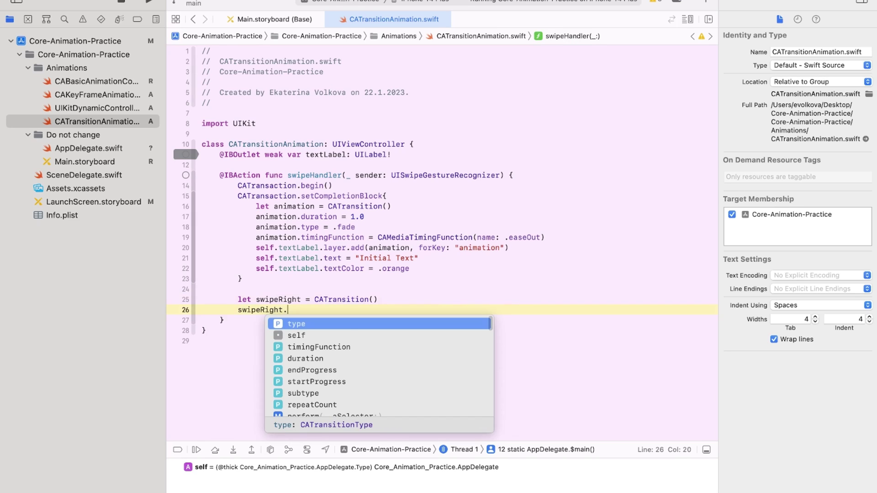
{"action": "type", "text": "ty"}
{"action": "key", "text": "Return"}
{"action": "type", "text": "."}
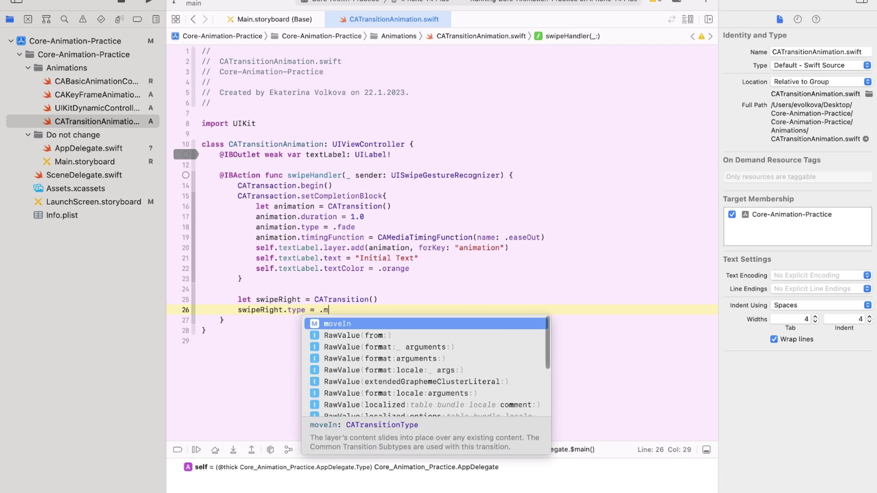
{"action": "type", "text": "m"}
{"action": "key", "text": "Return"}
{"action": "key", "text": "Return"}
{"action": "type", "text": "sw"}
{"action": "key", "text": "Return"}
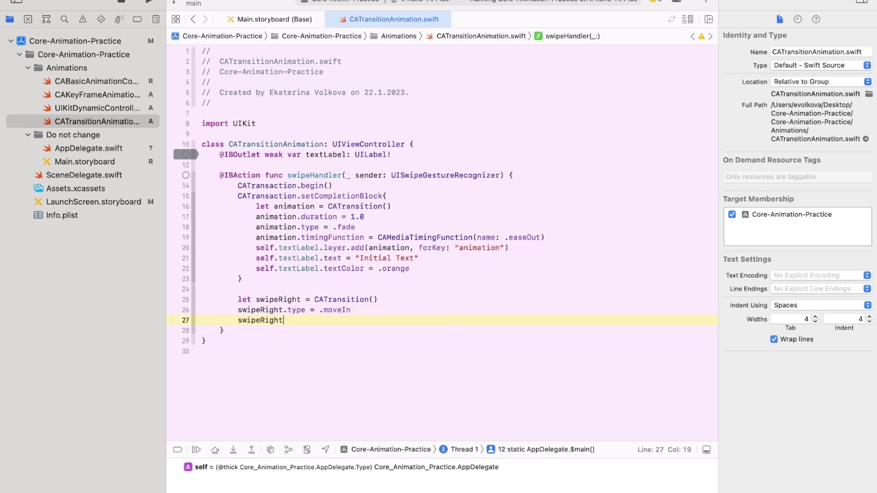
{"action": "type", "text": ".du"}
{"action": "key", "text": "Return"}
{"action": "type", "text": "1.0"}
{"action": "key", "text": "Return"}
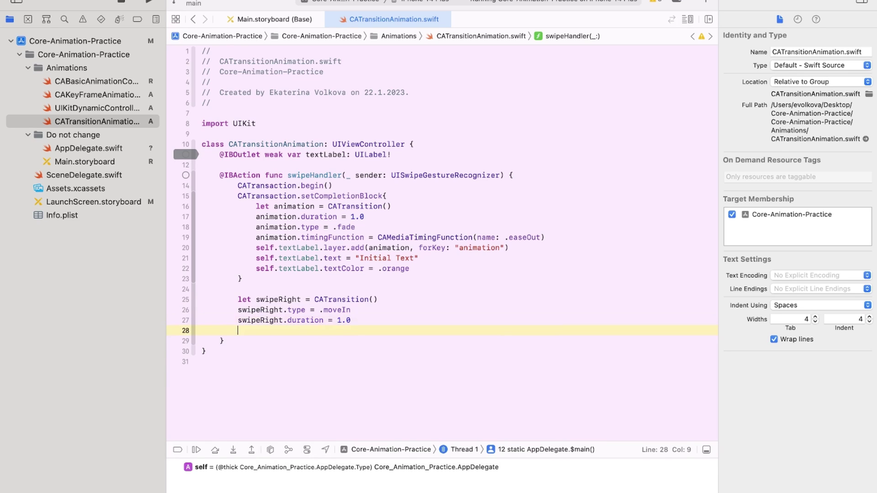
{"action": "type", "text": "swipeR"}
Step: Give swipeRight an easeOut CAMediaTimingFunction timing function
{"action": "key", "text": "Return"}
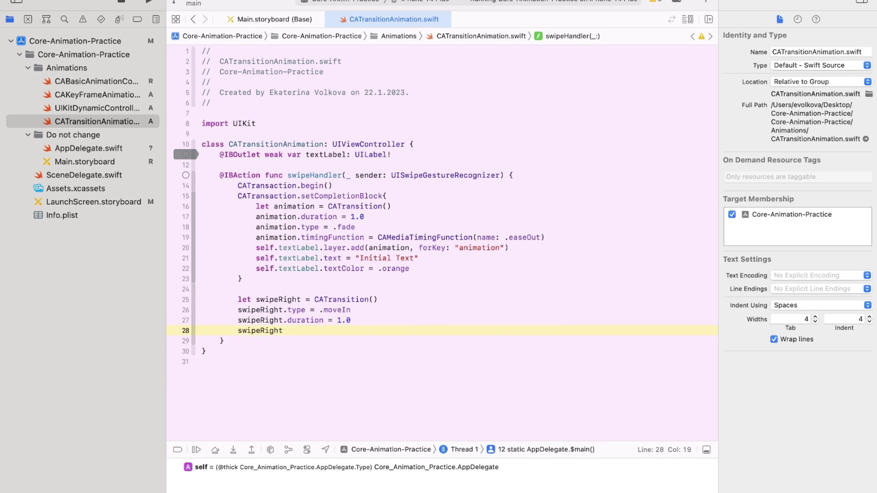
{"action": "type", "text": ".tim"}
{"action": "key", "text": "Return"}
{"action": "type", "text": "= C"}
{"action": "type", "text": "AMe"}
{"action": "key", "text": "Return"}
{"action": "type", "text": "."}
{"action": "key", "text": "Down"}
{"action": "key", "text": "Down"}
{"action": "key", "text": "Return"}
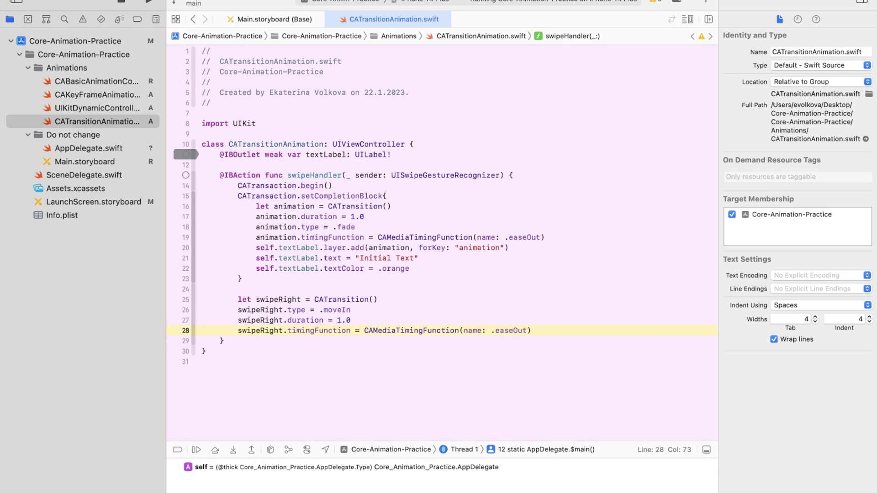
{"action": "key", "text": "Return"}
{"action": "type", "text": "tex"}
Step: Add swipeRight to textLabel's layer with forKey "swipe"
{"action": "key", "text": "Return"}
{"action": "type", "text": ".l"}
{"action": "key", "text": "Return"}
{"action": "type", "text": ".add"}
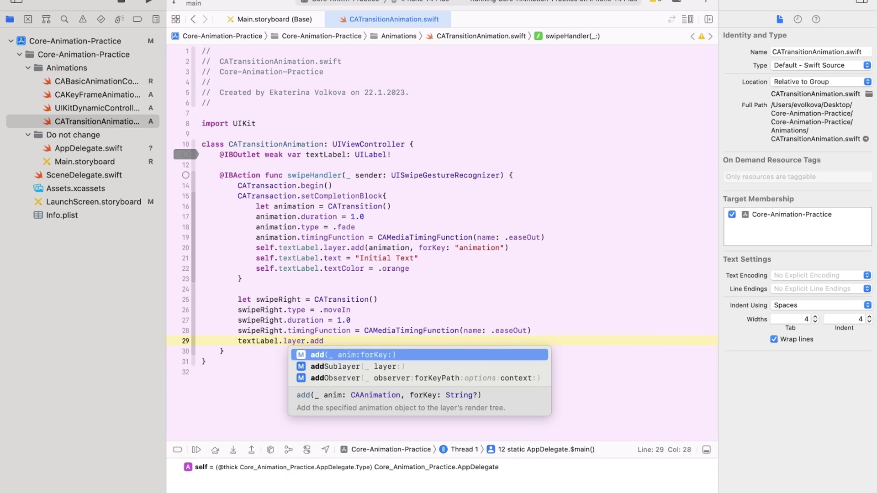
{"action": "type", "text": "(sw"}
{"action": "key", "text": "Return"}
{"action": "type", "text": ", f)"}
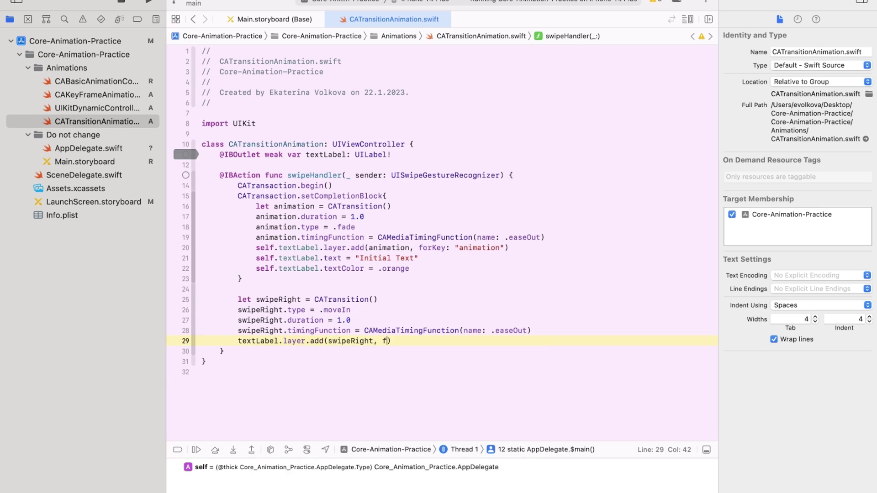
{"action": "key", "text": "Return"}
{"action": "type", "text": "\"swipe"}
{"action": "type", "text": "\")"}
{"action": "key", "text": "Return"}
{"action": "type", "text": "extLabel"}
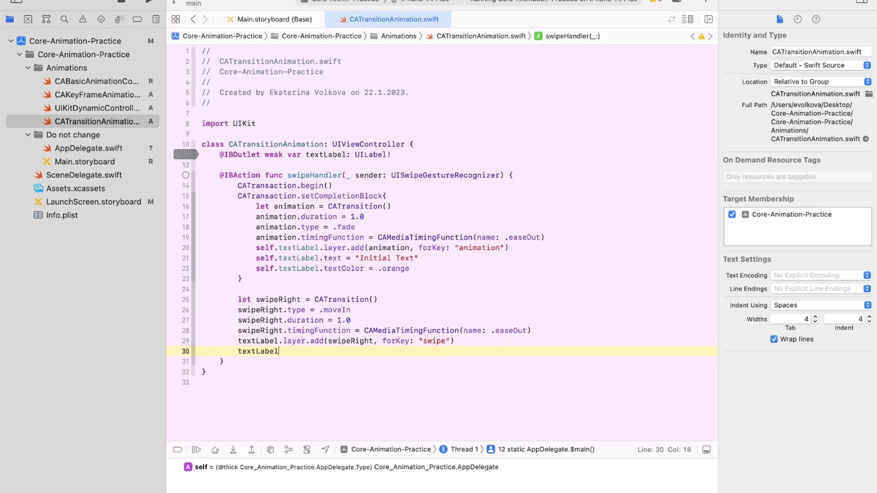
{"action": "type", "text": ".text = "}
{"action": "type", "text": "\"Sliding!"}
Step: Set the label text to "Sliding!" in green, commit the transaction, and remove the breakpoint
{"action": "key", "text": "Return"}
{"action": "type", "text": "tex"}
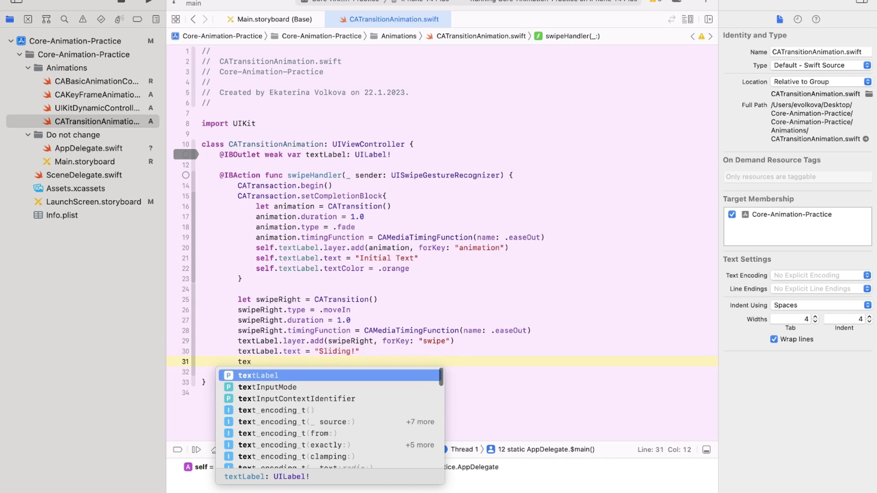
{"action": "type", "text": "tLabel.text"}
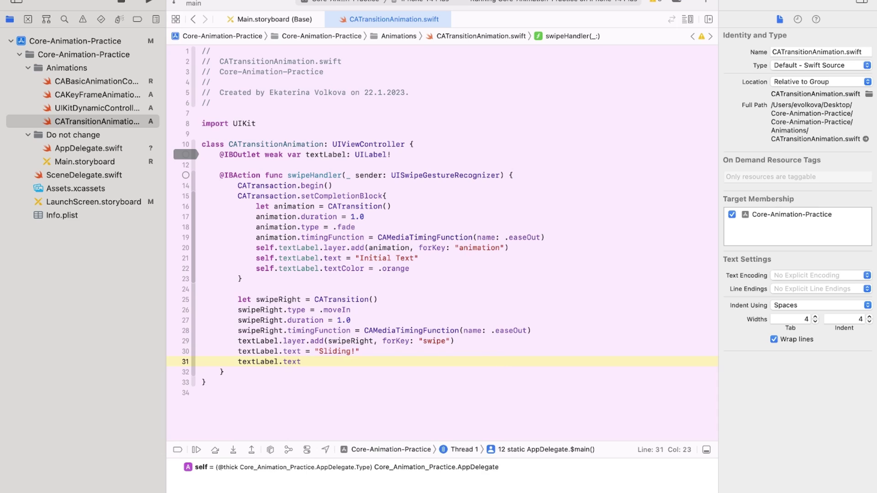
{"action": "type", "text": "C"}
{"action": "key", "text": "Return"}
{"action": "type", "text": ".g"}
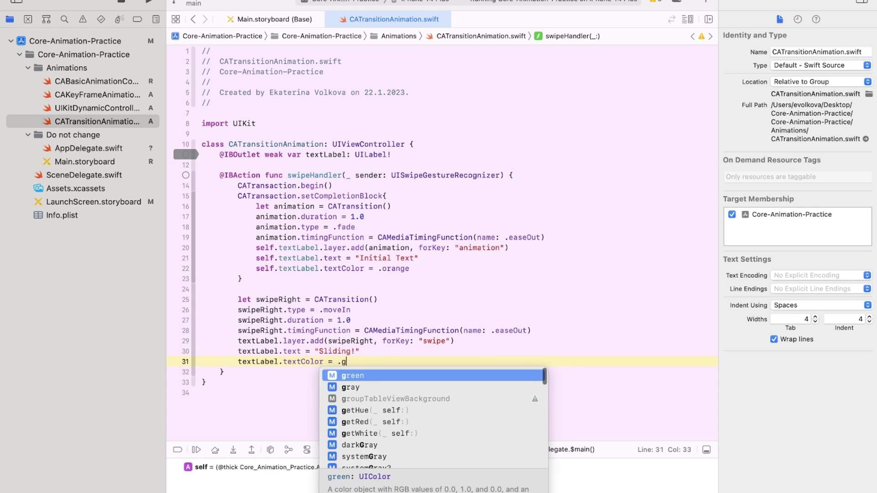
{"action": "key", "text": "Return"}
{"action": "key", "text": "Return"}
{"action": "type", "text": "CATra"}
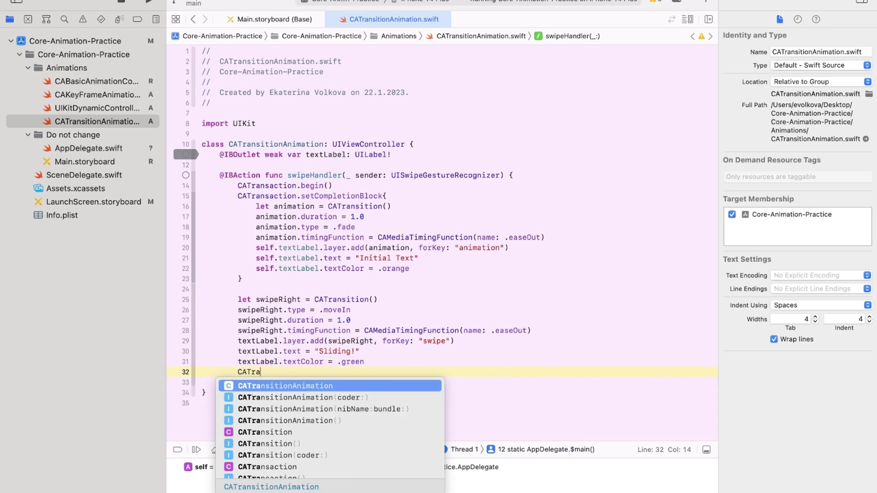
{"action": "type", "text": "nsaction"}
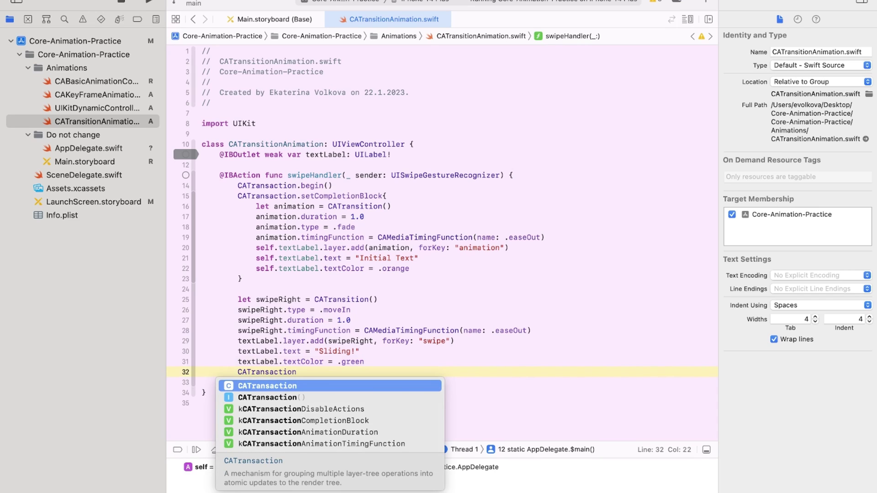
{"action": "type", "text": ".comm"}
{"action": "key", "text": "Return"}
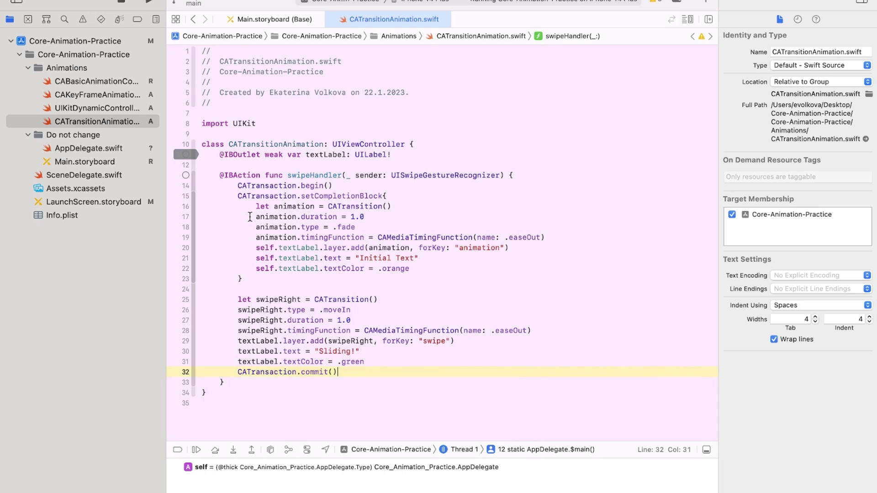
{"action": "left_click_drag", "start_coordinate": [200, 166], "coordinate": [197, 180]}
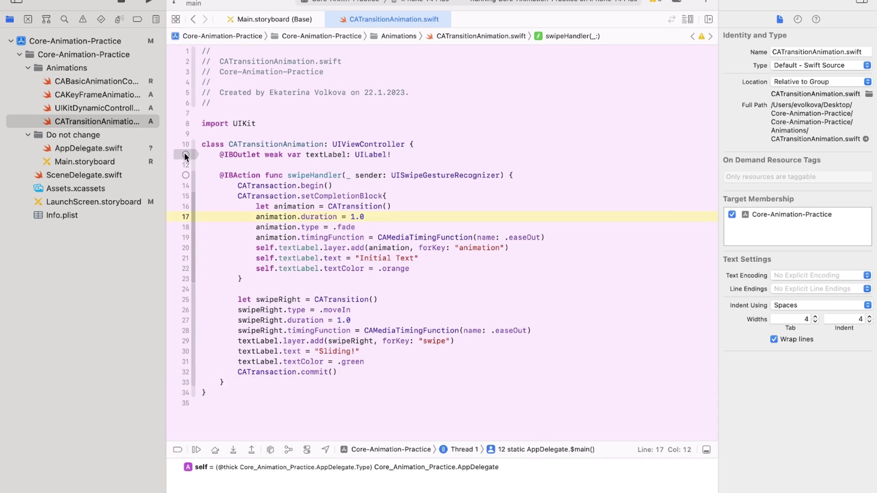
Step: Show Main.storyboard beside the code, expanded to the Transition Animation scene's Initial Text label
{"action": "left_click", "coordinate": [281, 19]}
{"action": "left_click", "coordinate": [709, 19]}
{"action": "left_click", "coordinate": [534, 111]}
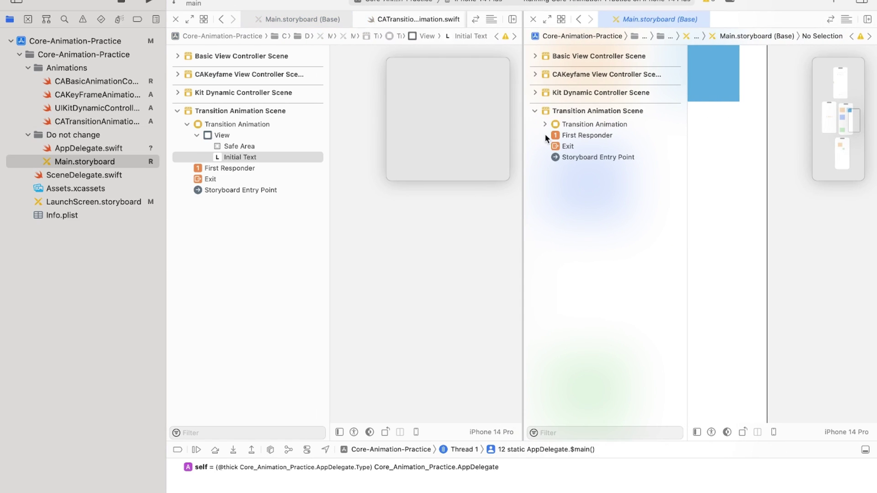
{"action": "left_click", "coordinate": [545, 125]}
{"action": "left_click", "coordinate": [583, 157]}
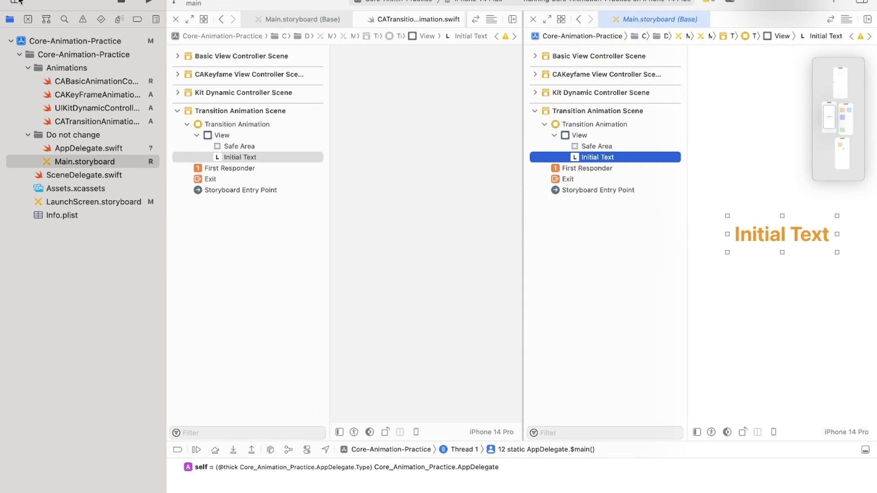
{"action": "left_click", "coordinate": [18, 1]}
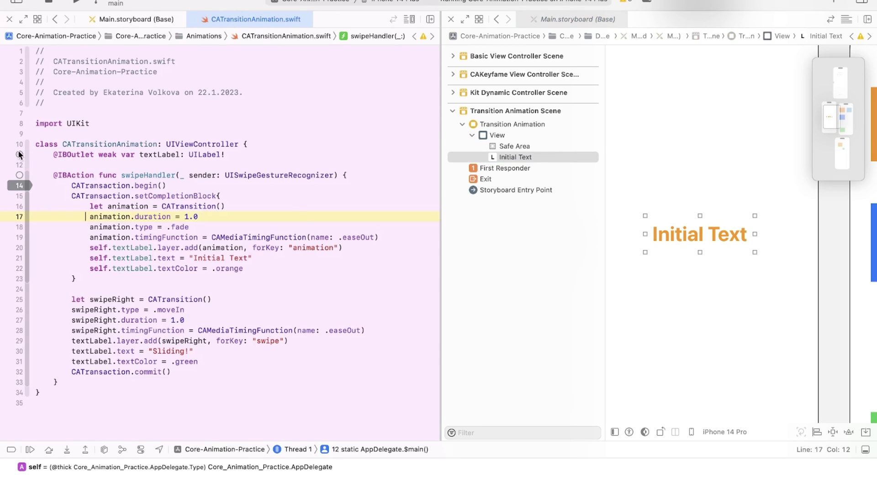
Step: Connect the textLabel outlet to the Initial Text label, then restore the full-width storyboard
{"action": "left_click_drag", "start_coordinate": [20, 156], "coordinate": [534, 156]}
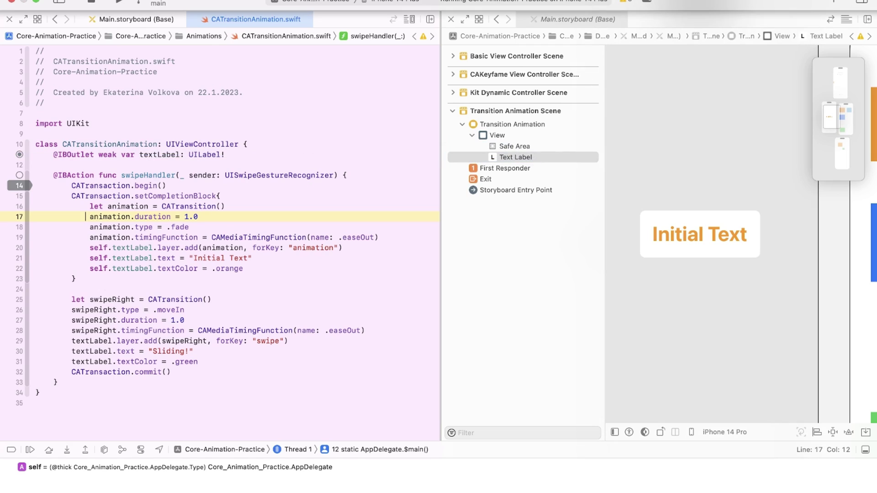
{"action": "left_click", "coordinate": [832, 4]}
{"action": "type", "text": "swipe"}
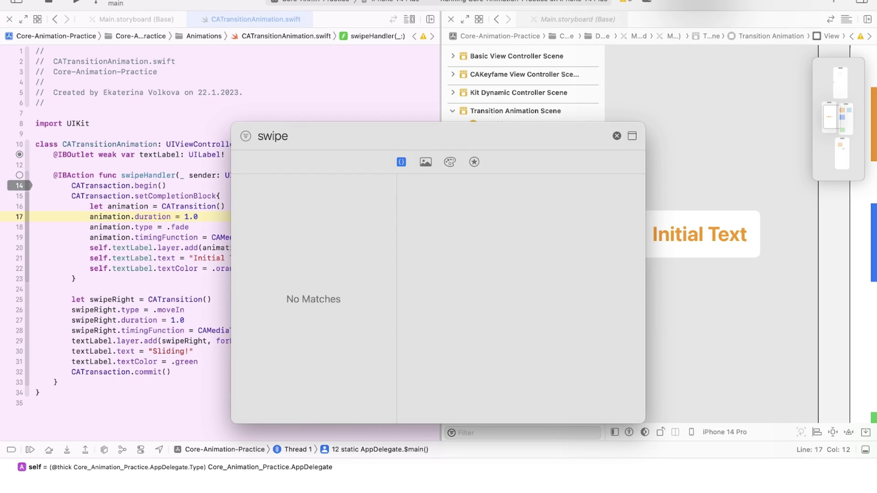
{"action": "key", "text": "BackSpace"}
{"action": "key", "text": "BackSpace"}
{"action": "key", "text": "BackSpace"}
{"action": "left_click", "coordinate": [788, 159]}
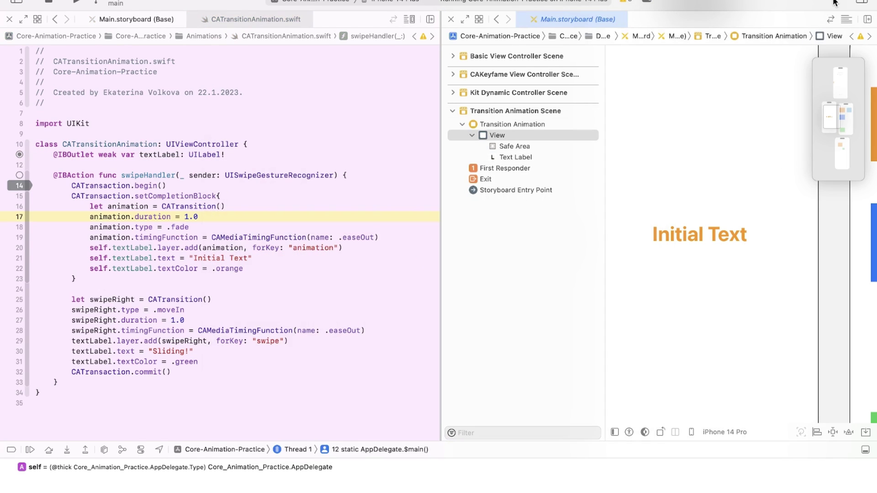
{"action": "left_click", "coordinate": [451, 19]}
{"action": "left_click", "coordinate": [91, 17]}
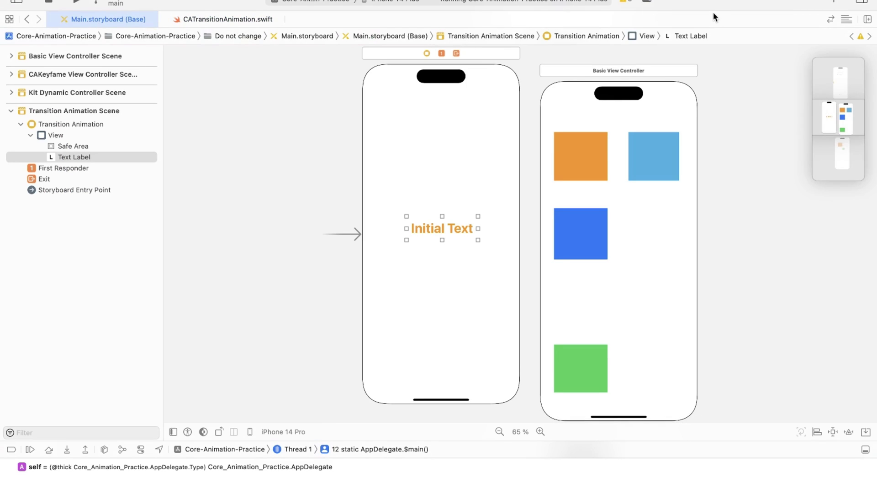
Step: Add a Swipe Gesture Recognizer to the Transition Animation scene and show its connections
{"action": "left_click", "coordinate": [834, 5]}
{"action": "type", "text": "SW"}
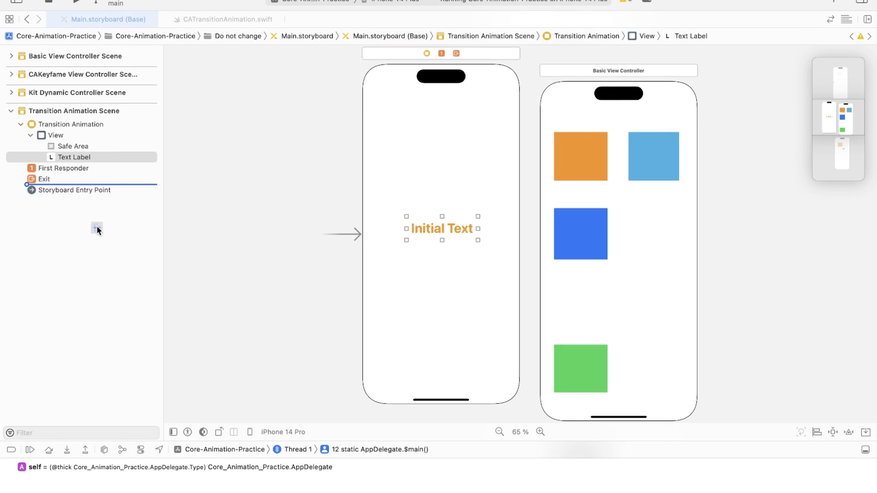
{"action": "left_click_drag", "start_coordinate": [333, 251], "coordinate": [96, 226]}
{"action": "left_click", "coordinate": [862, 4]}
{"action": "left_click", "coordinate": [851, 19]}
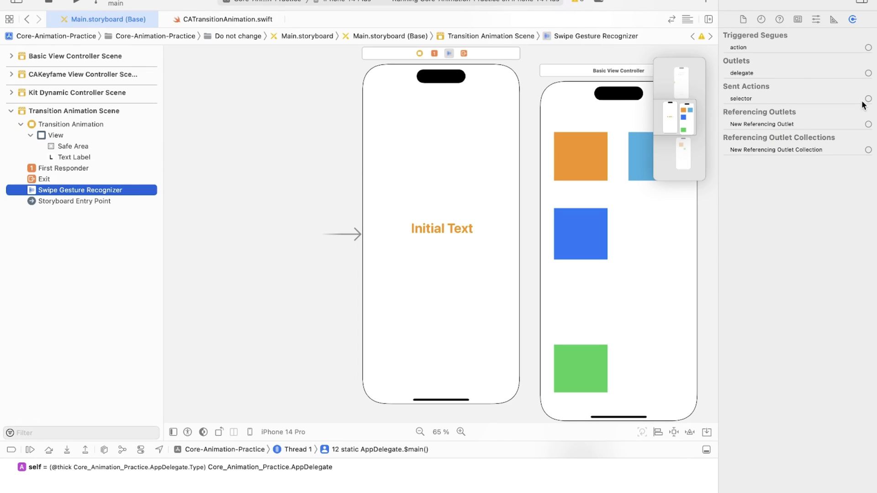
Step: Connect the Swipe Gesture Recognizer's action to swipeHandler
{"action": "left_click", "coordinate": [707, 19]}
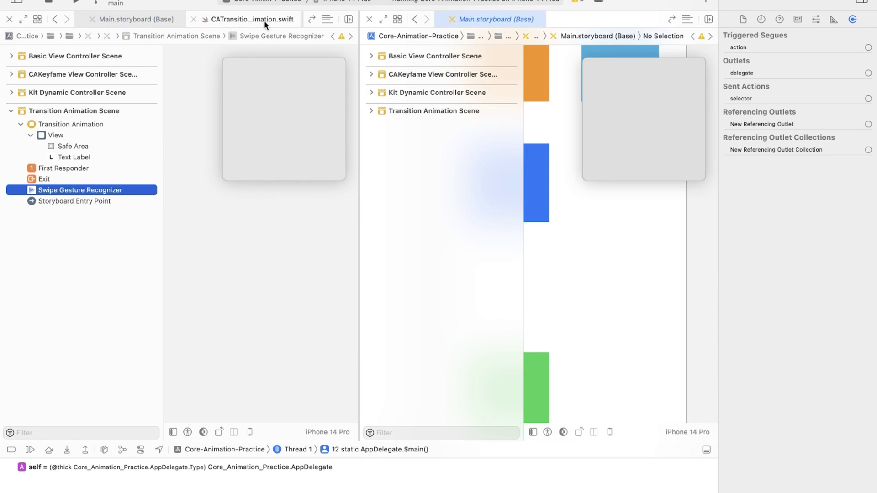
{"action": "left_click", "coordinate": [264, 20]}
{"action": "left_click", "coordinate": [371, 111]}
{"action": "left_click", "coordinate": [412, 168]}
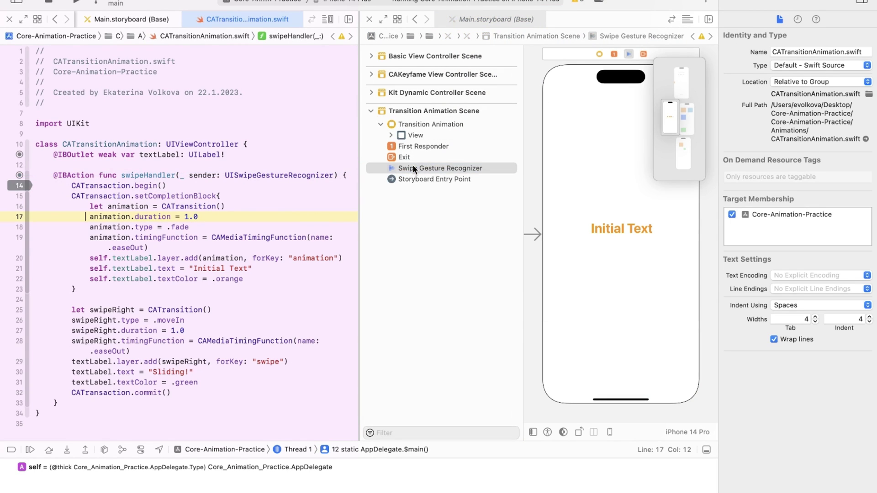
{"action": "left_click", "coordinate": [439, 190]}
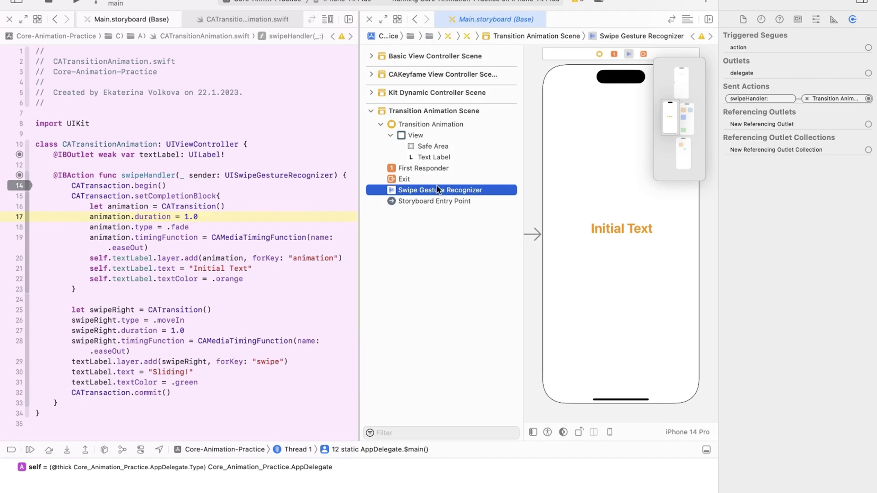
Step: Attach the recognizer to the View and Text Label through gestureRecognizers
{"action": "left_click_drag", "start_coordinate": [868, 150], "coordinate": [419, 135]}
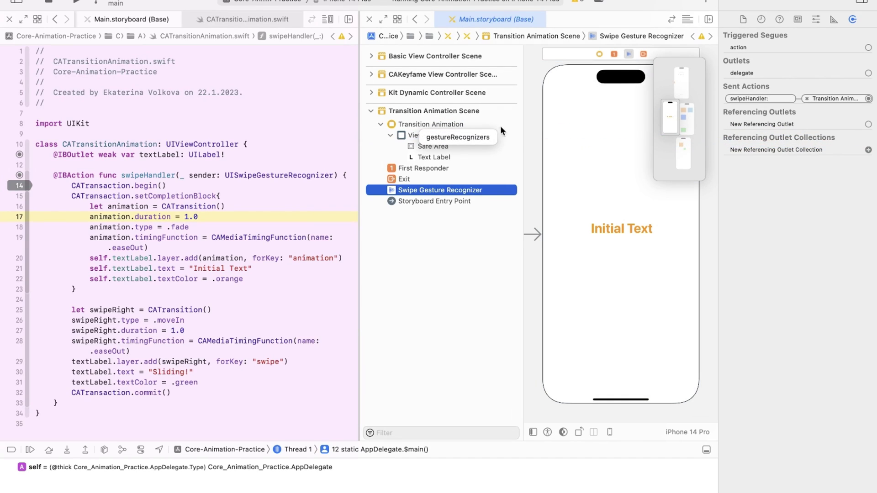
{"action": "left_click", "coordinate": [855, 164]}
{"action": "left_click_drag", "start_coordinate": [869, 150], "coordinate": [449, 158]}
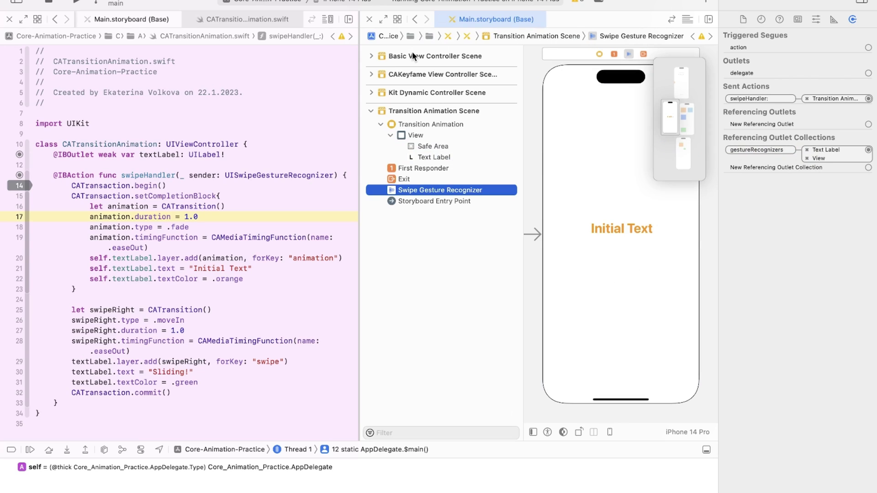
Step: Run the app with Cmd+R, replacing the instance already running in the simulator
{"action": "key", "text": "super+r"}
{"action": "key", "text": "Return"}
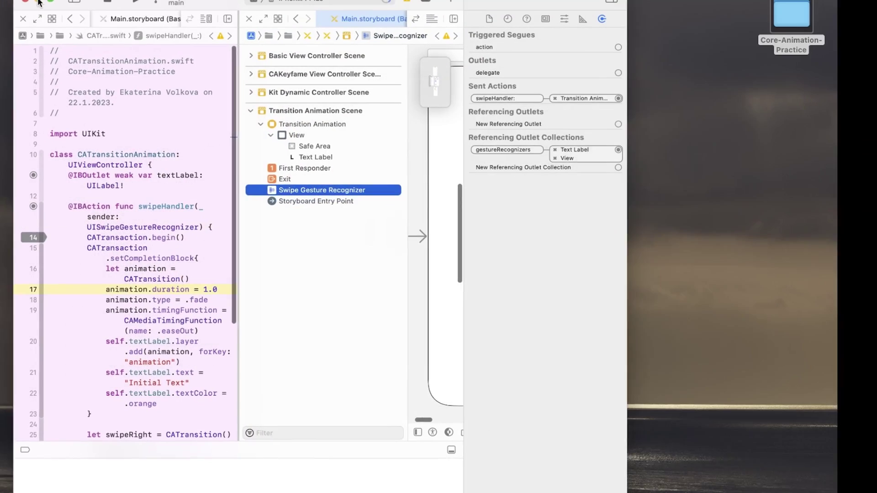